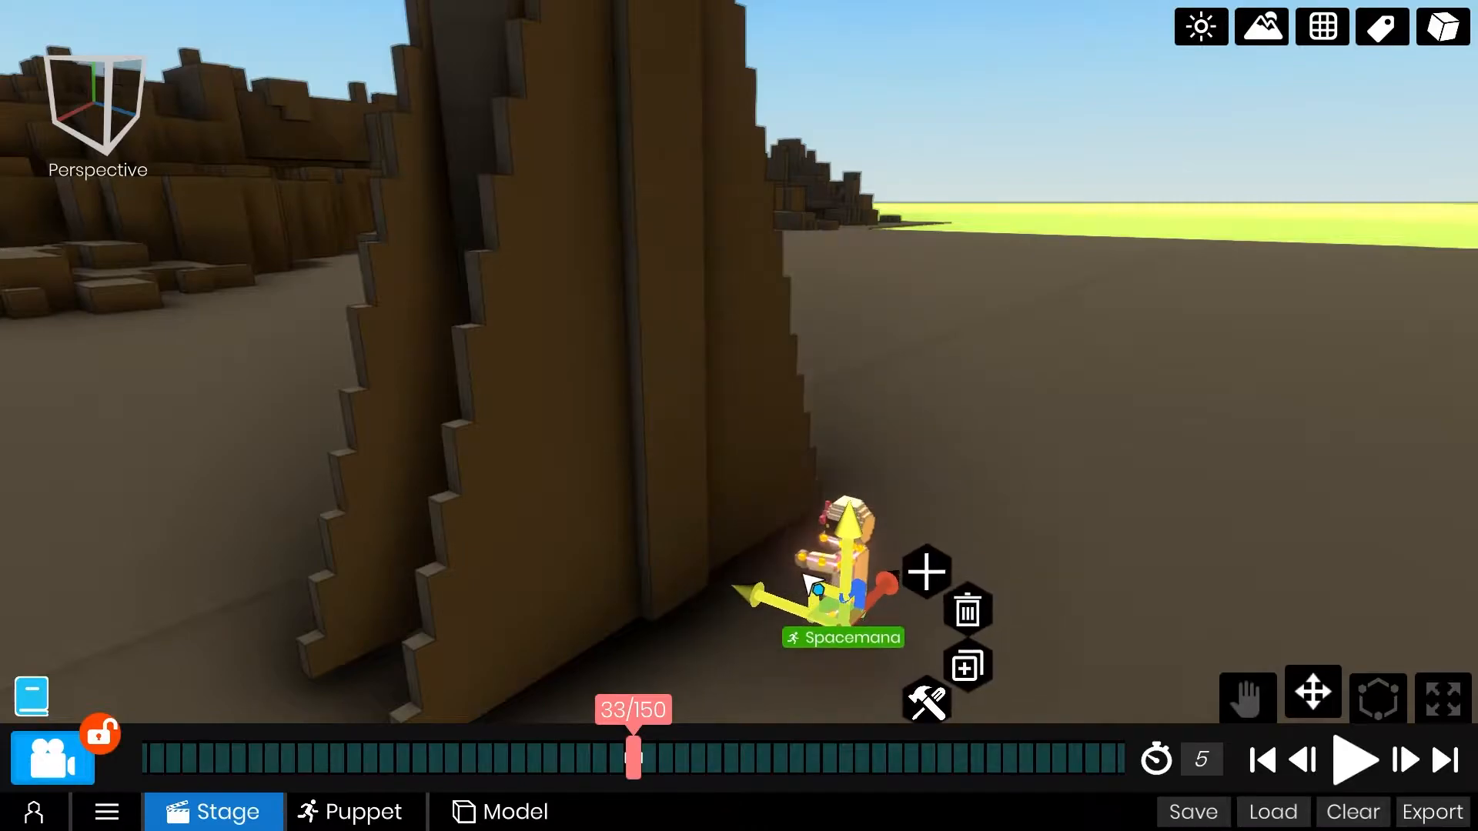
Rotate Spacemana's arm joints at frame 33 to lower the outstretched arms to the sides of the body.
{"action": "left_click", "coordinate": [716, 400]}
{"action": "scroll", "coordinate": [783, 396], "scroll_direction": "down", "scroll_amount": 4}
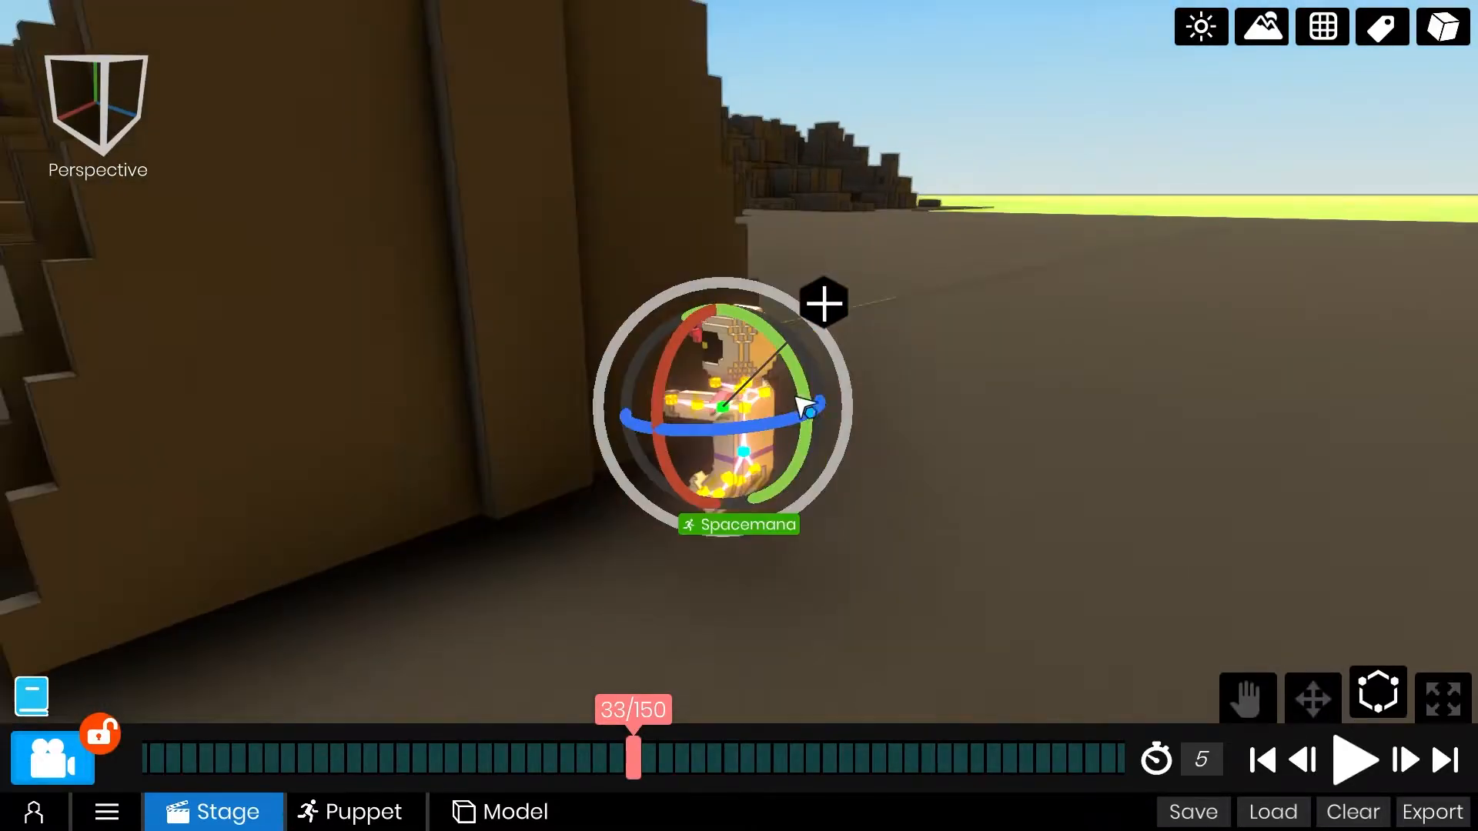
{"action": "right_click_drag", "start_coordinate": [734, 280], "coordinate": [338, 327]}
{"action": "left_click", "coordinate": [391, 363]}
{"action": "left_click", "coordinate": [753, 406]}
{"action": "right_click_drag", "start_coordinate": [758, 316], "coordinate": [848, 548]}
{"action": "scroll", "coordinate": [847, 547], "scroll_direction": "up", "scroll_amount": 4}
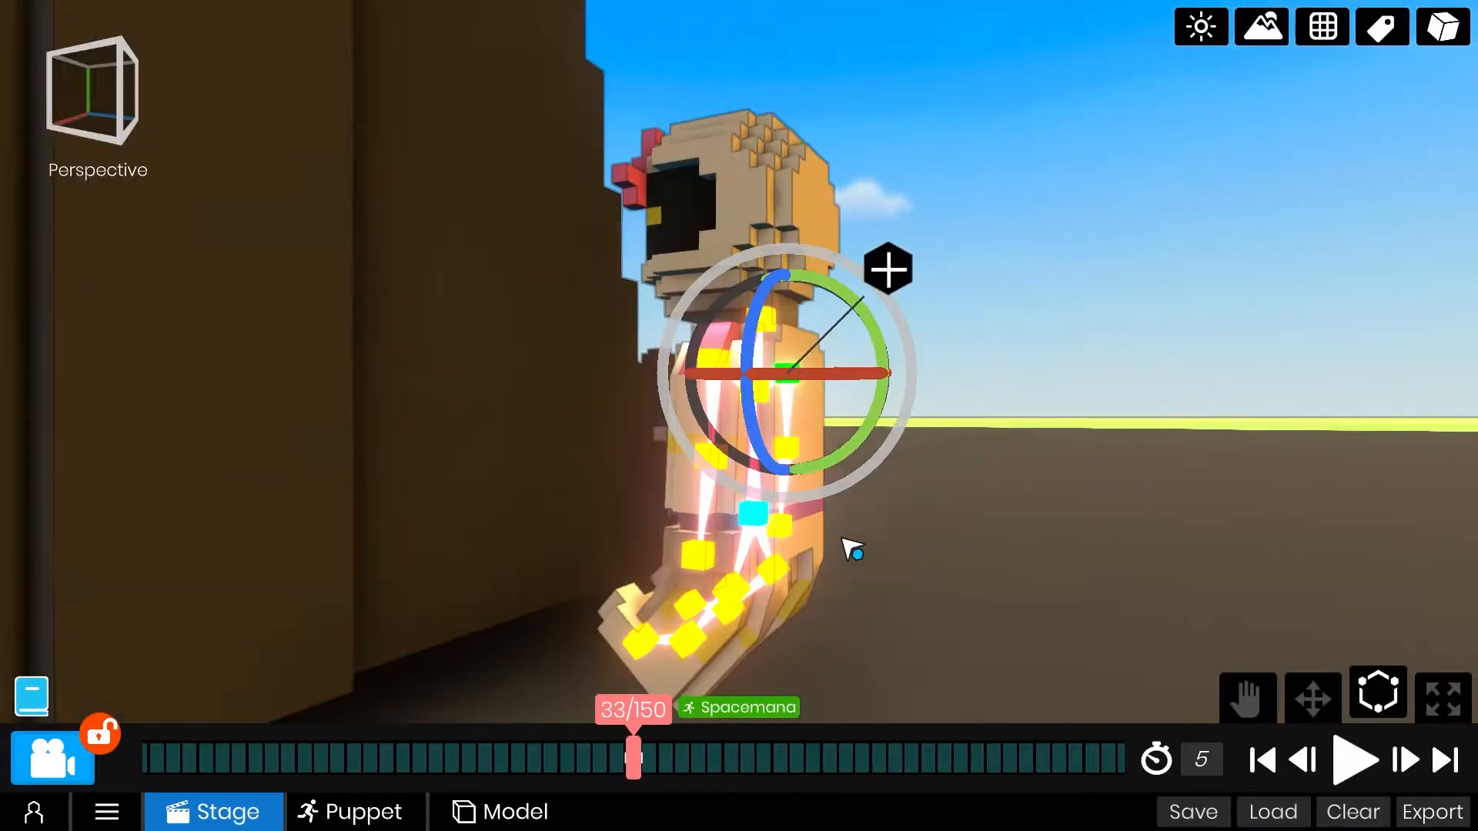
Rotate Spacemana's leg joints at frame 33 to straighten both bent legs into a standing pose.
{"action": "middle_click_drag", "start_coordinate": [847, 548], "coordinate": [861, 505]}
{"action": "left_click", "coordinate": [766, 333]}
{"action": "mouse_move", "coordinate": [816, 327]}
{"action": "right_mouse_down"}
{"action": "mouse_move", "coordinate": [920, 367]}
{"action": "mouse_move", "coordinate": [884, 356]}
{"action": "mouse_move", "coordinate": [1076, 356]}
{"action": "mouse_move", "coordinate": [402, 290]}
{"action": "mouse_move", "coordinate": [765, 354]}
{"action": "mouse_move", "coordinate": [674, 362]}
{"action": "mouse_move", "coordinate": [801, 347]}
{"action": "right_mouse_up"}
{"action": "left_click", "coordinate": [758, 353]}
{"action": "left_click", "coordinate": [750, 344]}
{"action": "left_click", "coordinate": [719, 349]}
{"action": "left_click", "coordinate": [719, 349]}
{"action": "scroll", "coordinate": [751, 334], "scroll_direction": "up", "scroll_amount": 2}
{"action": "left_click", "coordinate": [759, 324]}
{"action": "scroll", "coordinate": [700, 331], "scroll_direction": "down", "scroll_amount": 3}
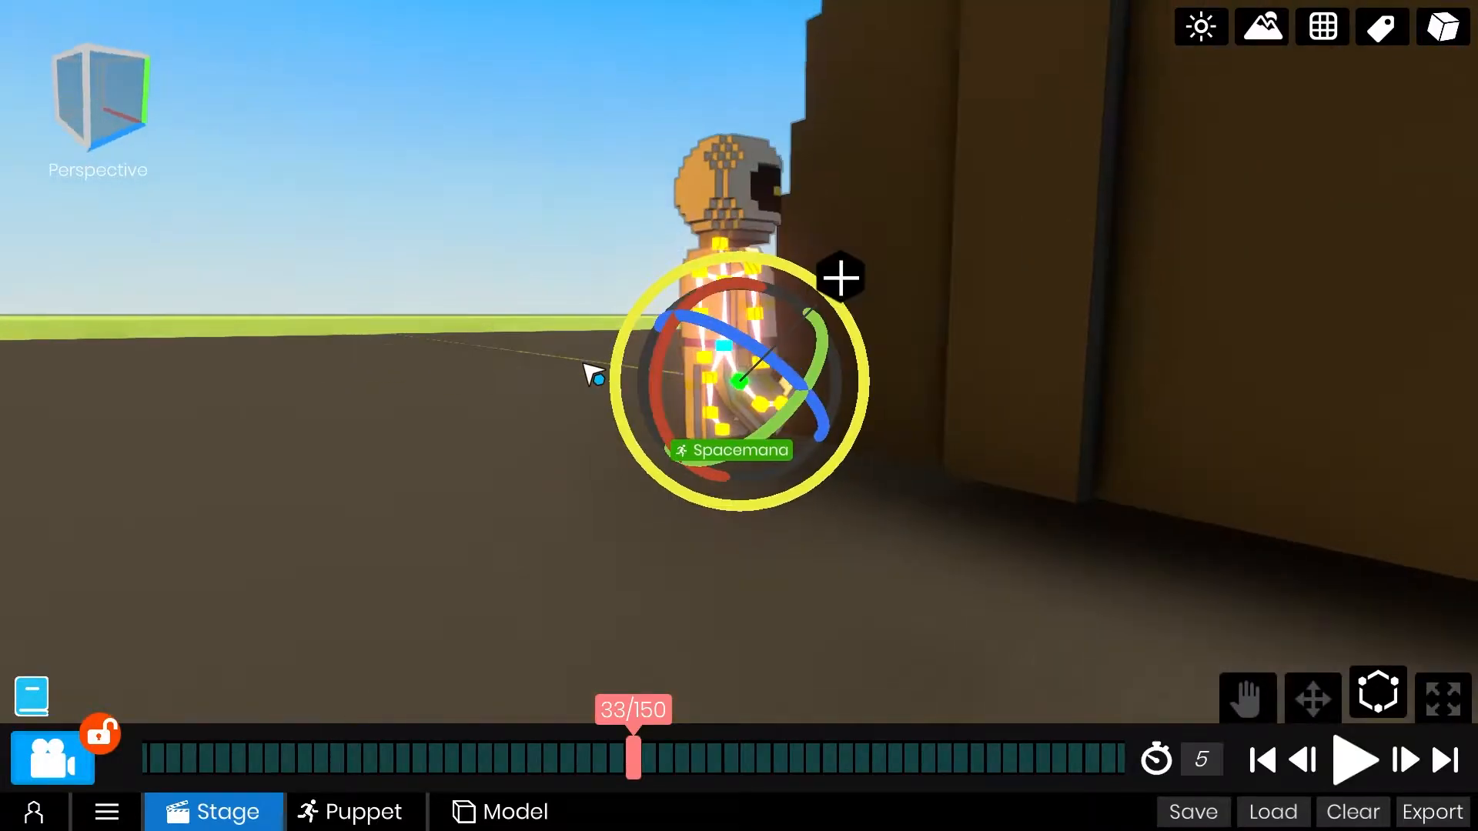
{"action": "right_click_drag", "start_coordinate": [698, 346], "coordinate": [1167, 380]}
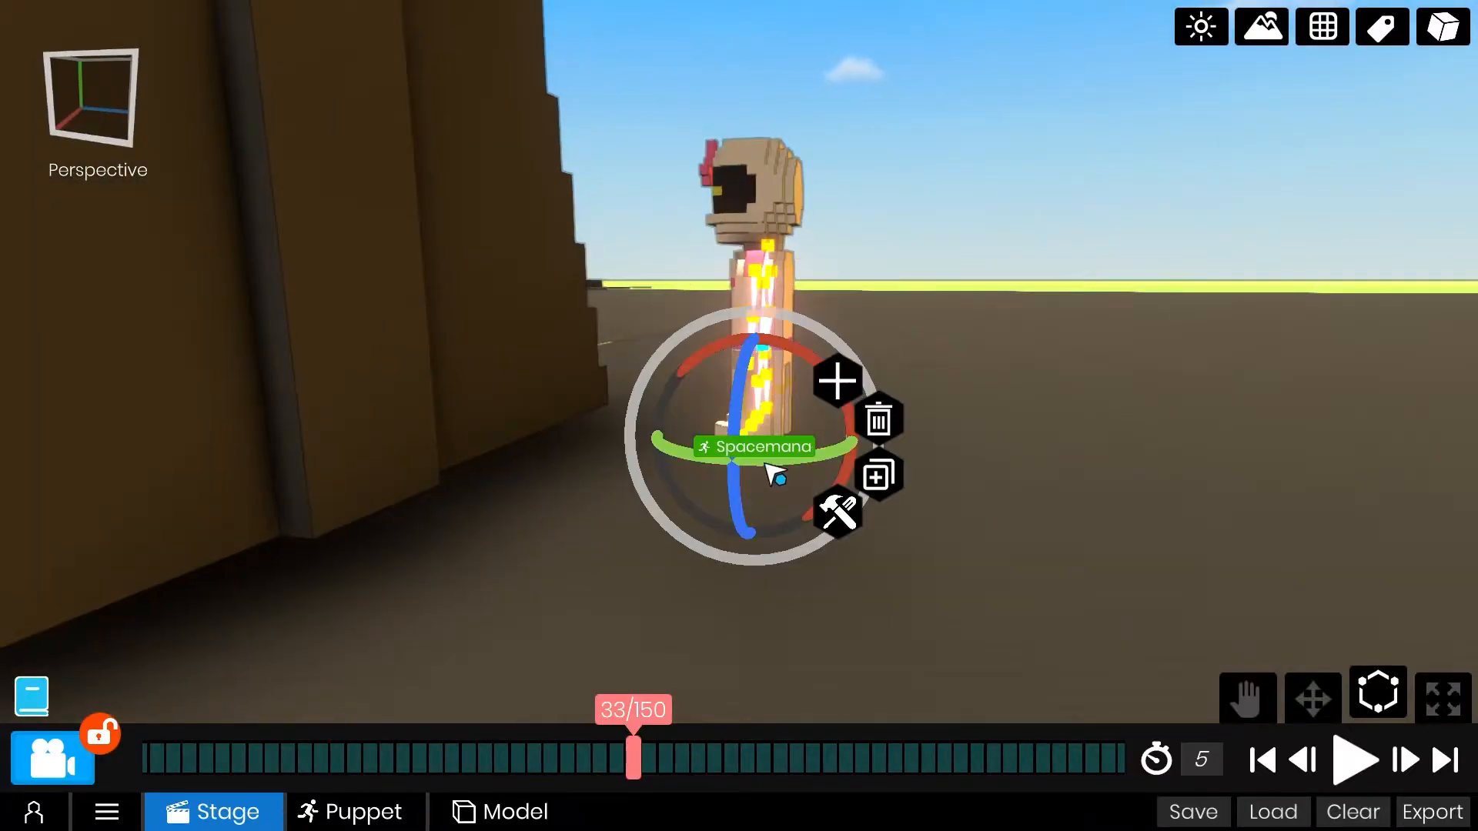
Move the whole Spacemana puppet vertically so that its feet stand on the ground beside the shuttle.
{"action": "right_click_drag", "start_coordinate": [802, 304], "coordinate": [808, 333]}
{"action": "scroll", "coordinate": [808, 333], "scroll_direction": "down", "scroll_amount": 3}
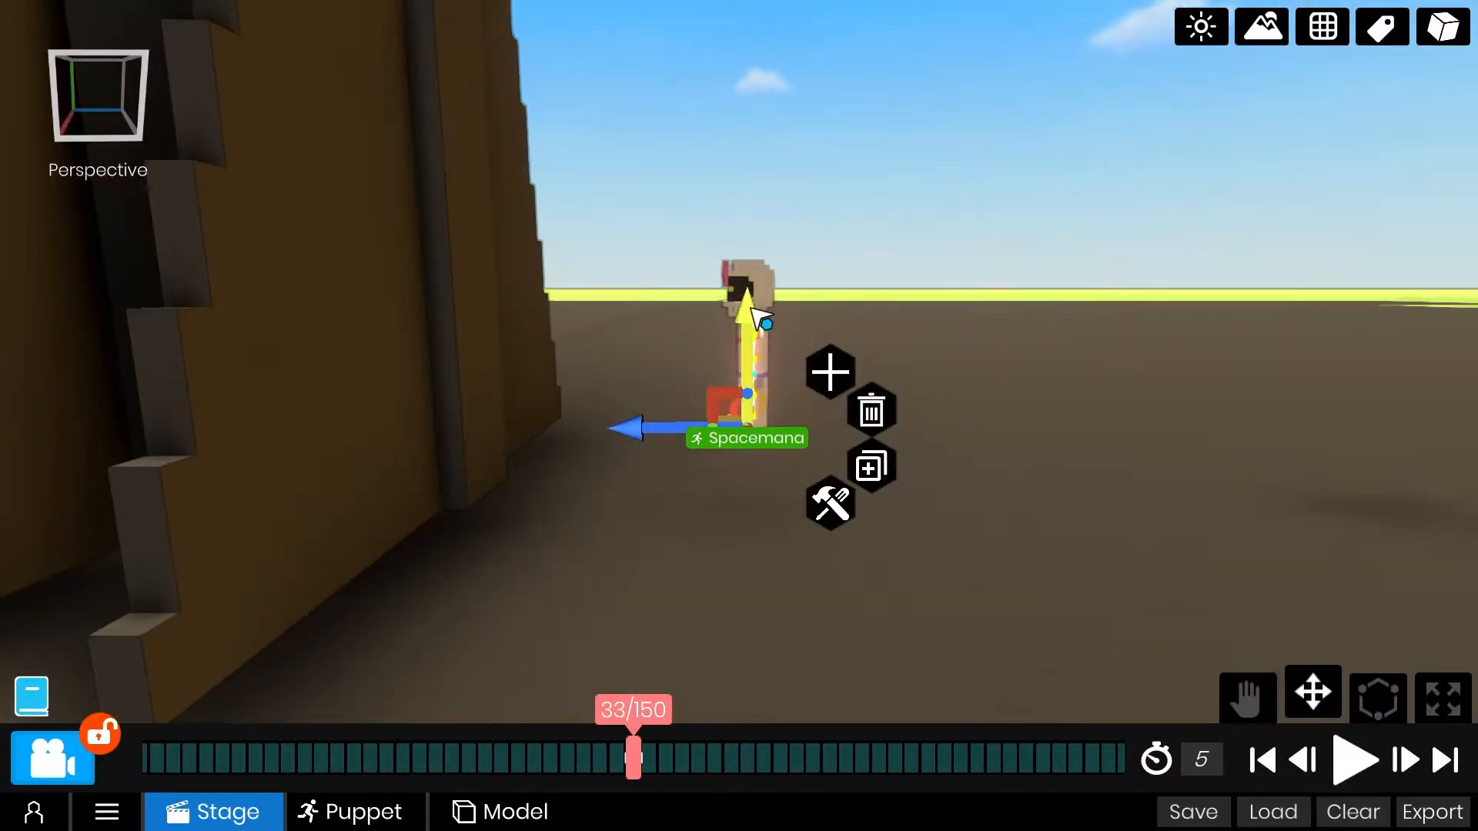
{"action": "right_click_drag", "start_coordinate": [641, 401], "coordinate": [621, 439]}
{"action": "scroll", "coordinate": [621, 439], "scroll_direction": "up", "scroll_amount": 7}
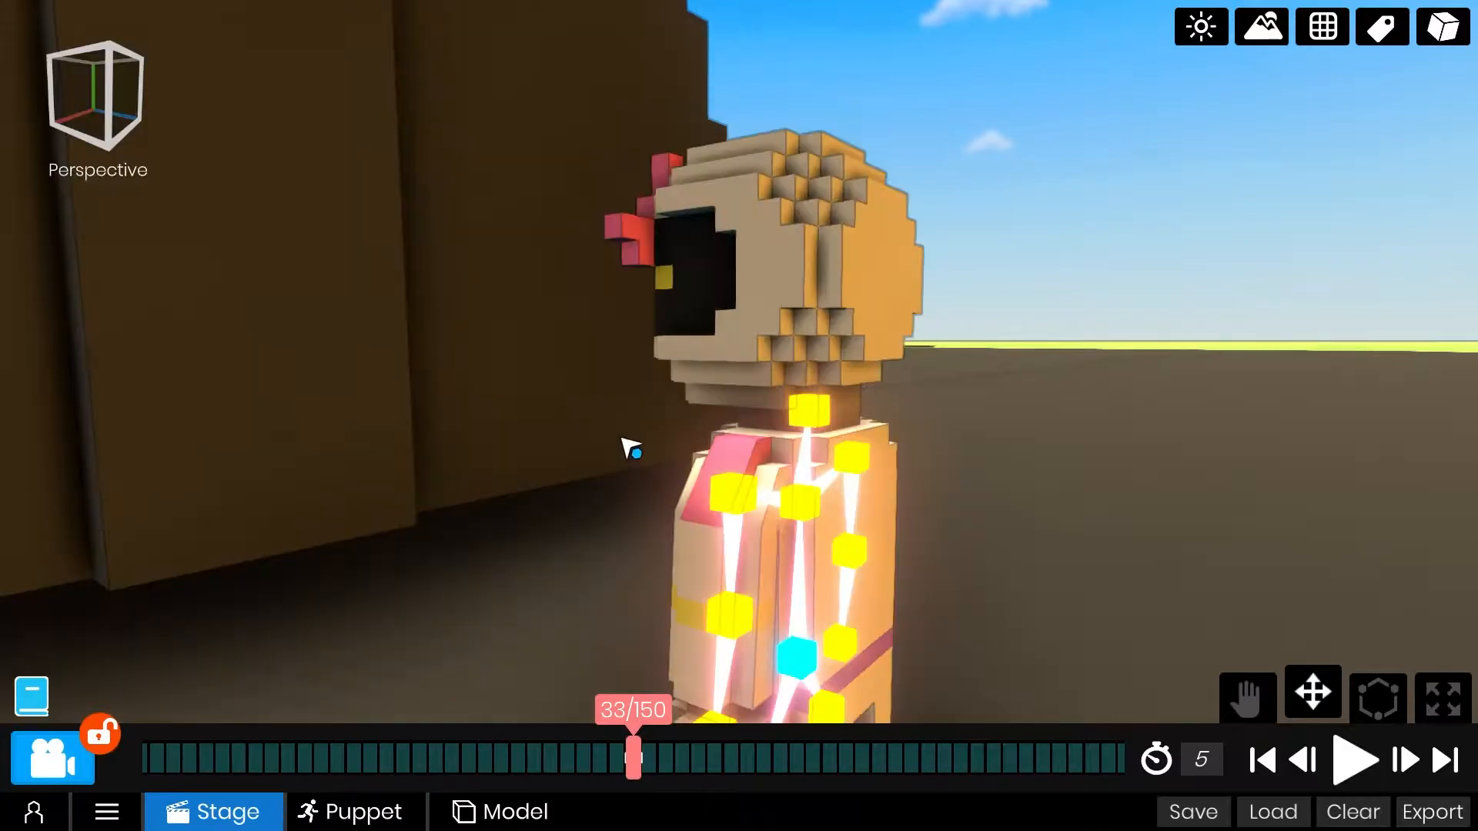
{"action": "middle_click_drag", "start_coordinate": [621, 439], "coordinate": [626, 406]}
{"action": "right_click_drag", "start_coordinate": [627, 406], "coordinate": [636, 417]}
{"action": "scroll", "coordinate": [818, 411], "scroll_direction": "down", "scroll_amount": 8}
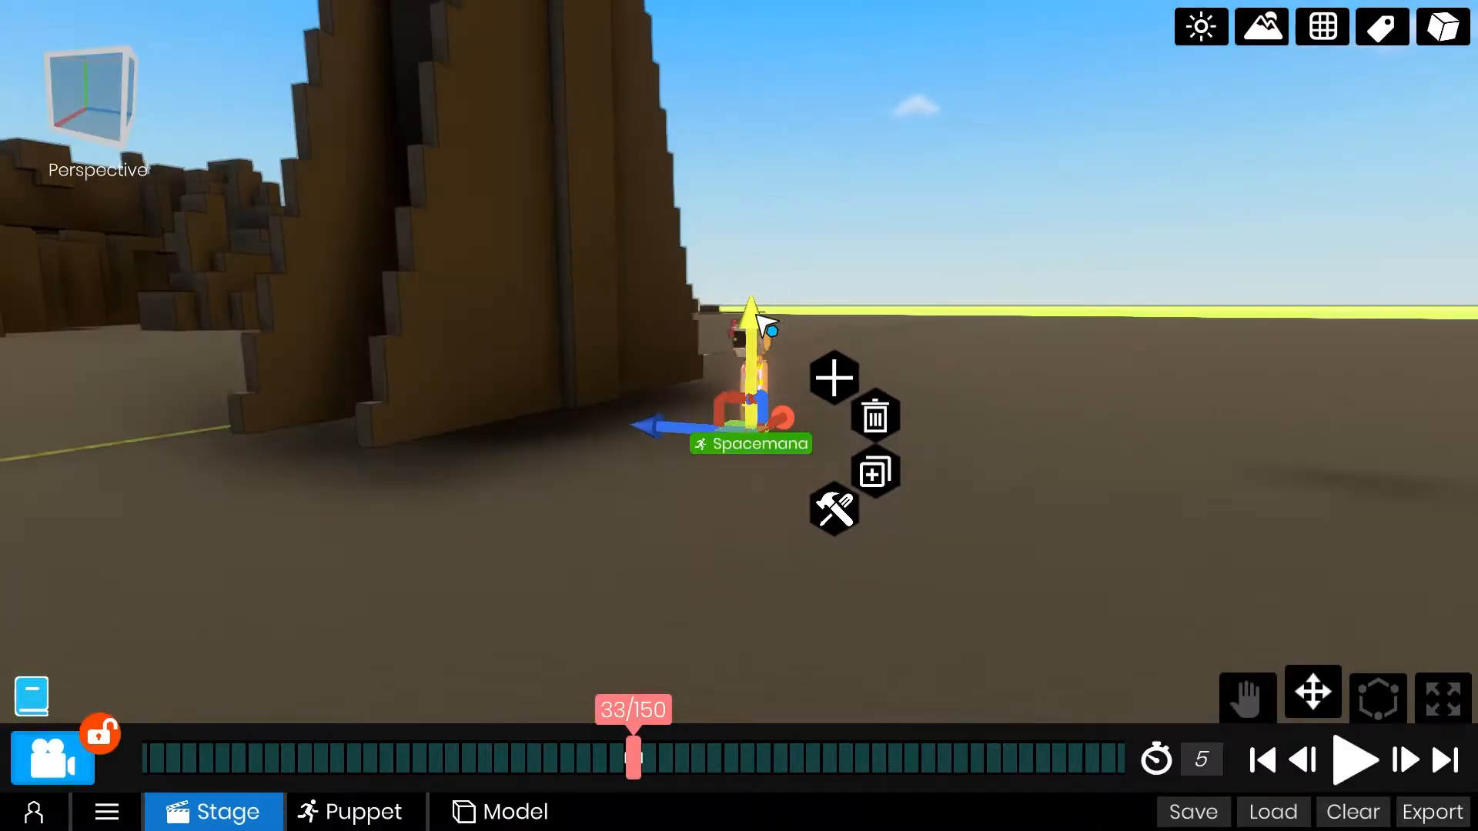
{"action": "right_click_drag", "start_coordinate": [768, 327], "coordinate": [842, 347]}
{"action": "scroll", "coordinate": [967, 369], "scroll_direction": "down", "scroll_amount": 3}
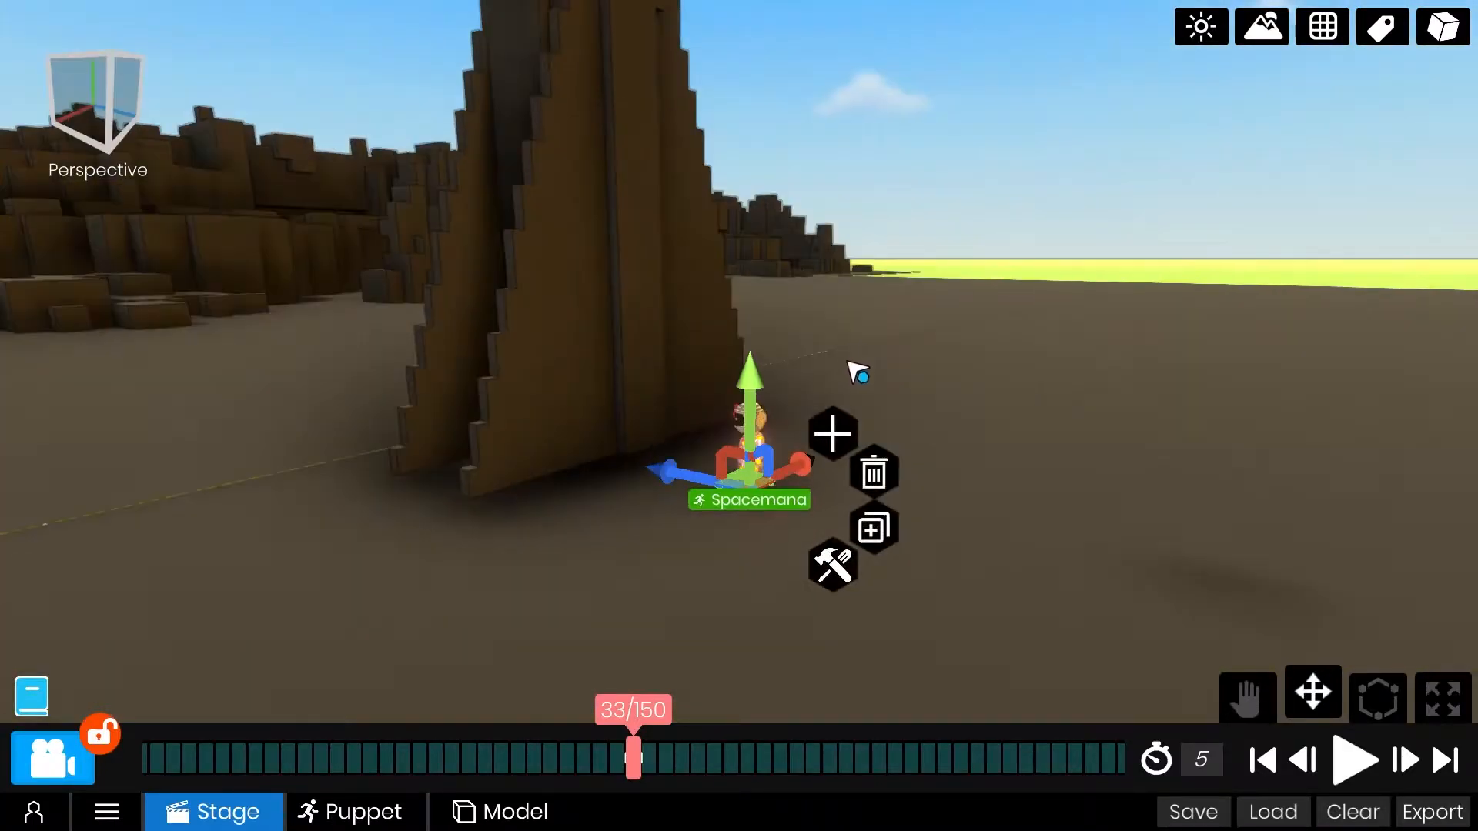
{"action": "middle_click_drag", "start_coordinate": [842, 347], "coordinate": [862, 447]}
Play the descent from the beginning and move Spacemana's landing position keyframe to frame 60.
{"action": "left_click_drag", "start_coordinate": [723, 746], "coordinate": [1414, 746]}
{"action": "left_click", "coordinate": [1355, 760]}
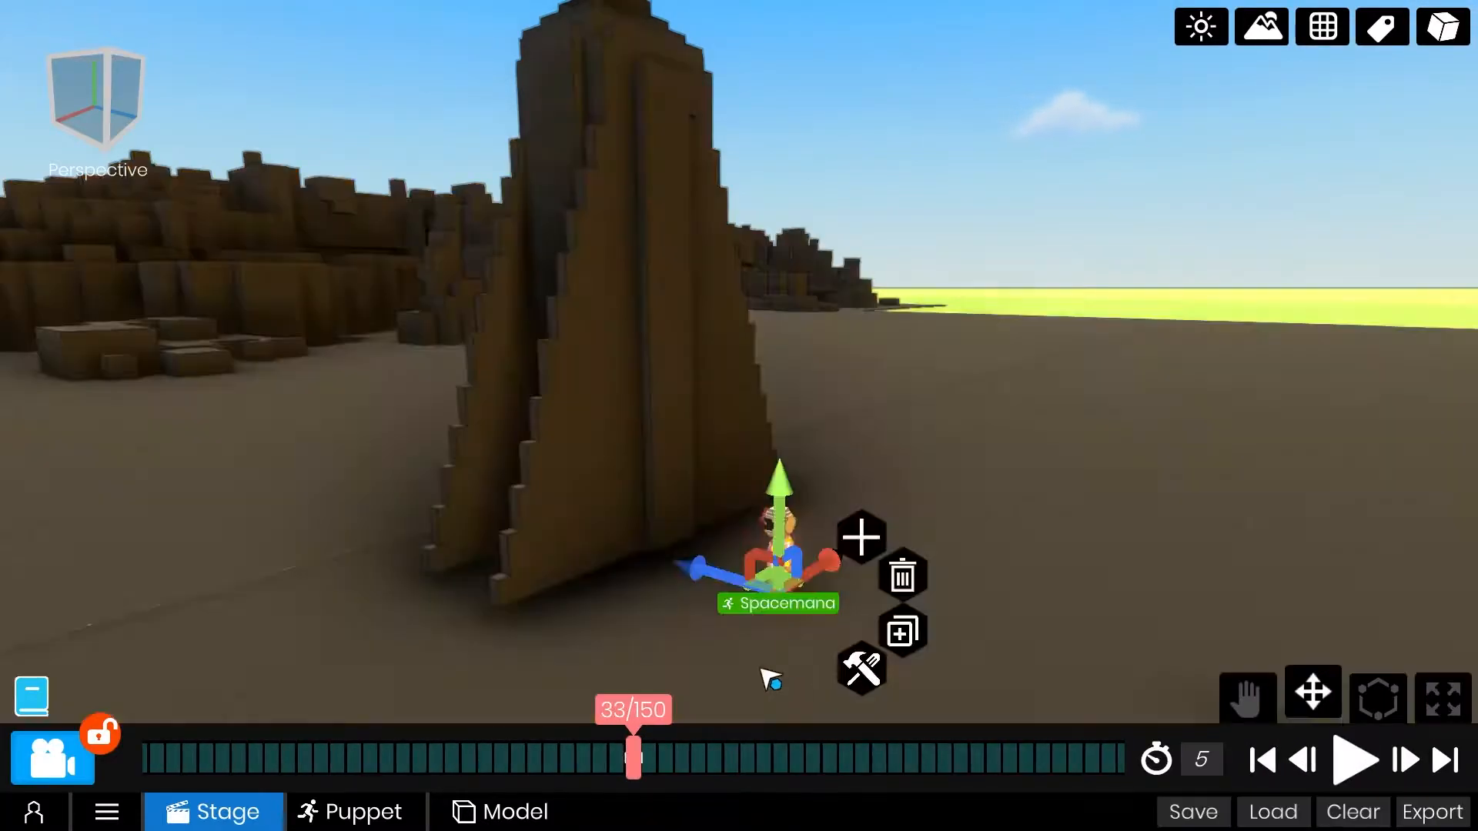
{"action": "left_click_drag", "start_coordinate": [759, 758], "coordinate": [514, 770]}
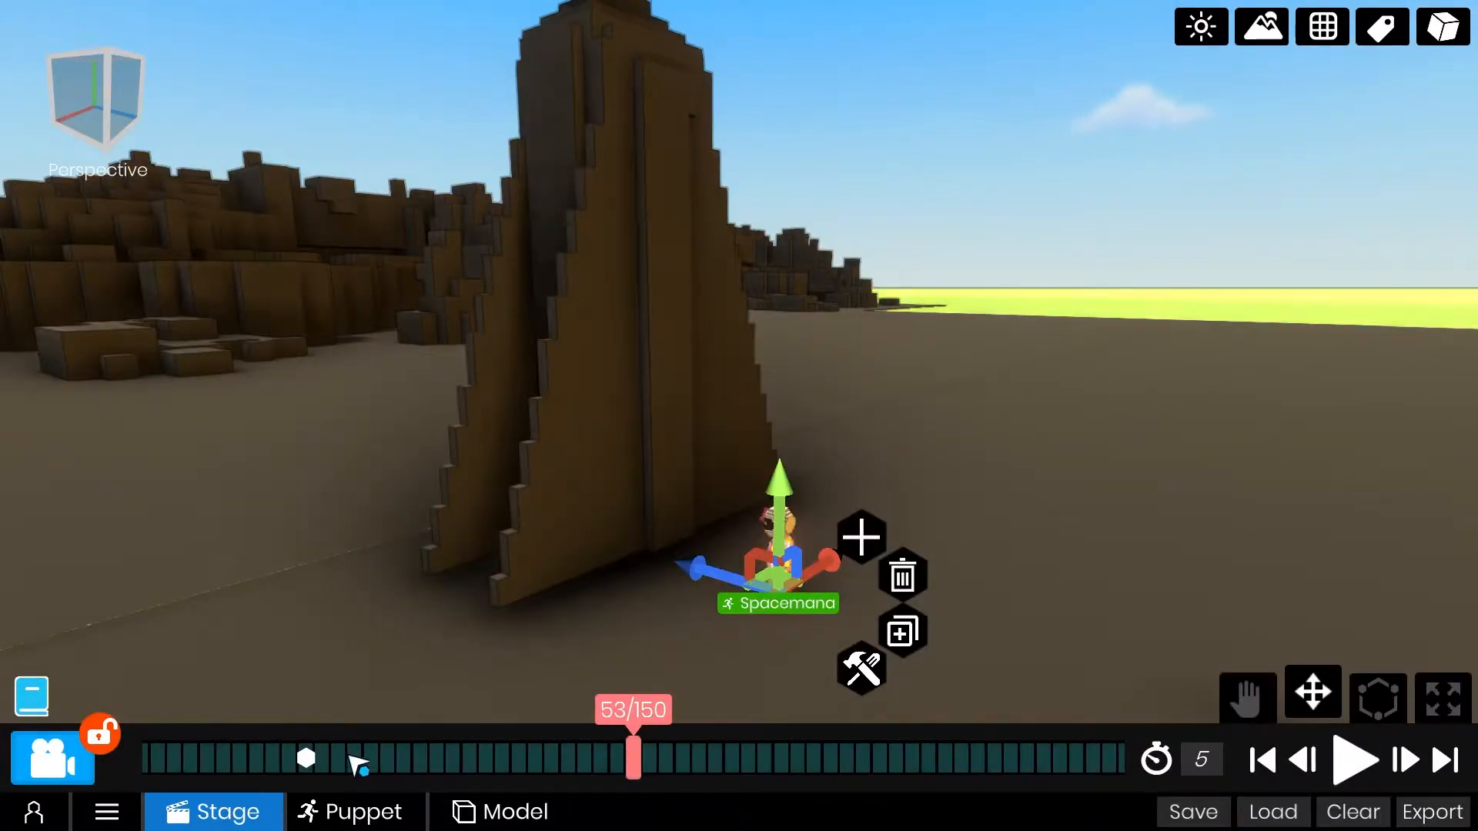
{"action": "left_click", "coordinate": [759, 751]}
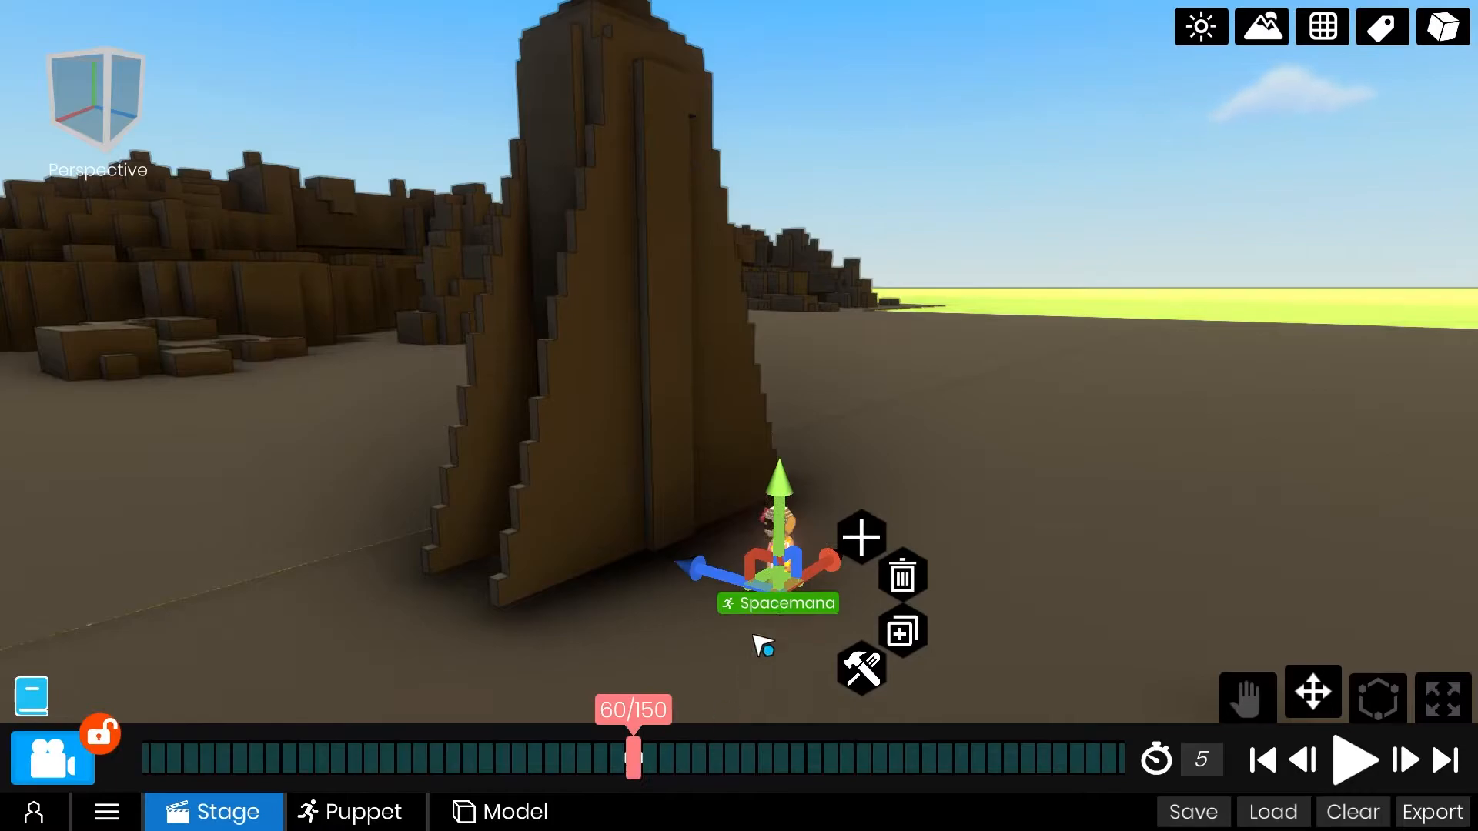
{"action": "middle_click_drag", "start_coordinate": [753, 634], "coordinate": [820, 538]}
{"action": "scroll", "coordinate": [821, 537], "scroll_direction": "up", "scroll_amount": 5}
{"action": "right_click_drag", "start_coordinate": [821, 537], "coordinate": [839, 608]}
Move the pose keyframes of Spacemana's near shoulder and near hip joints to frame 60.
{"action": "left_click_drag", "start_coordinate": [734, 762], "coordinate": [1225, 755]}
{"action": "scroll", "coordinate": [675, 328], "scroll_direction": "down", "scroll_amount": 5}
{"action": "middle_click_drag", "start_coordinate": [674, 328], "coordinate": [739, 566]}
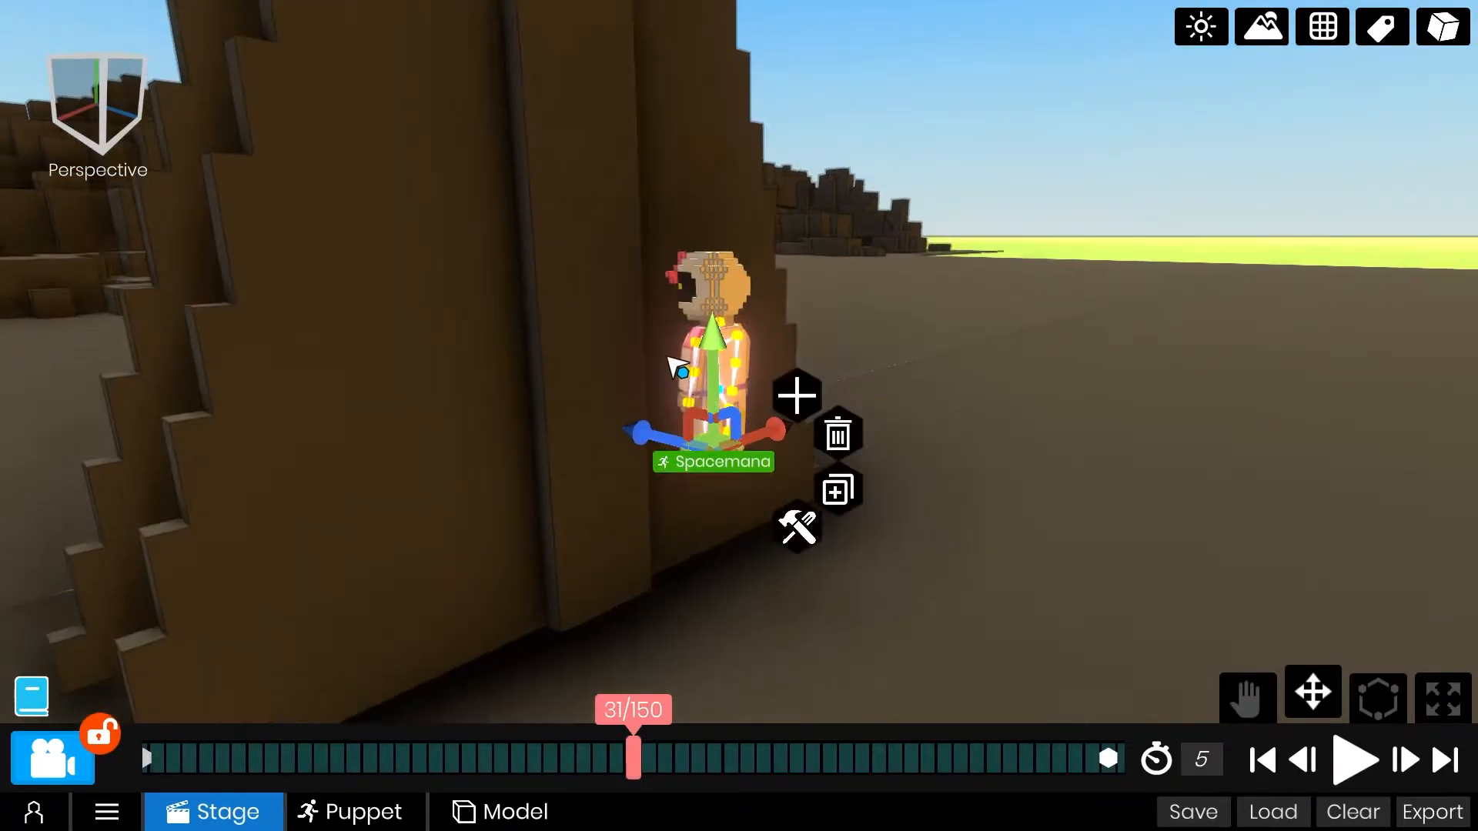
{"action": "scroll", "coordinate": [666, 355], "scroll_direction": "up", "scroll_amount": 5}
{"action": "left_click", "coordinate": [651, 247]}
{"action": "left_click", "coordinate": [740, 252]}
{"action": "left_click", "coordinate": [668, 416]}
{"action": "left_click_drag", "start_coordinate": [639, 756], "coordinate": [673, 738]}
{"action": "key", "text": "e"}
{"action": "left_click_drag", "start_coordinate": [868, 762], "coordinate": [289, 747]}
{"action": "left_click", "coordinate": [193, 761]}
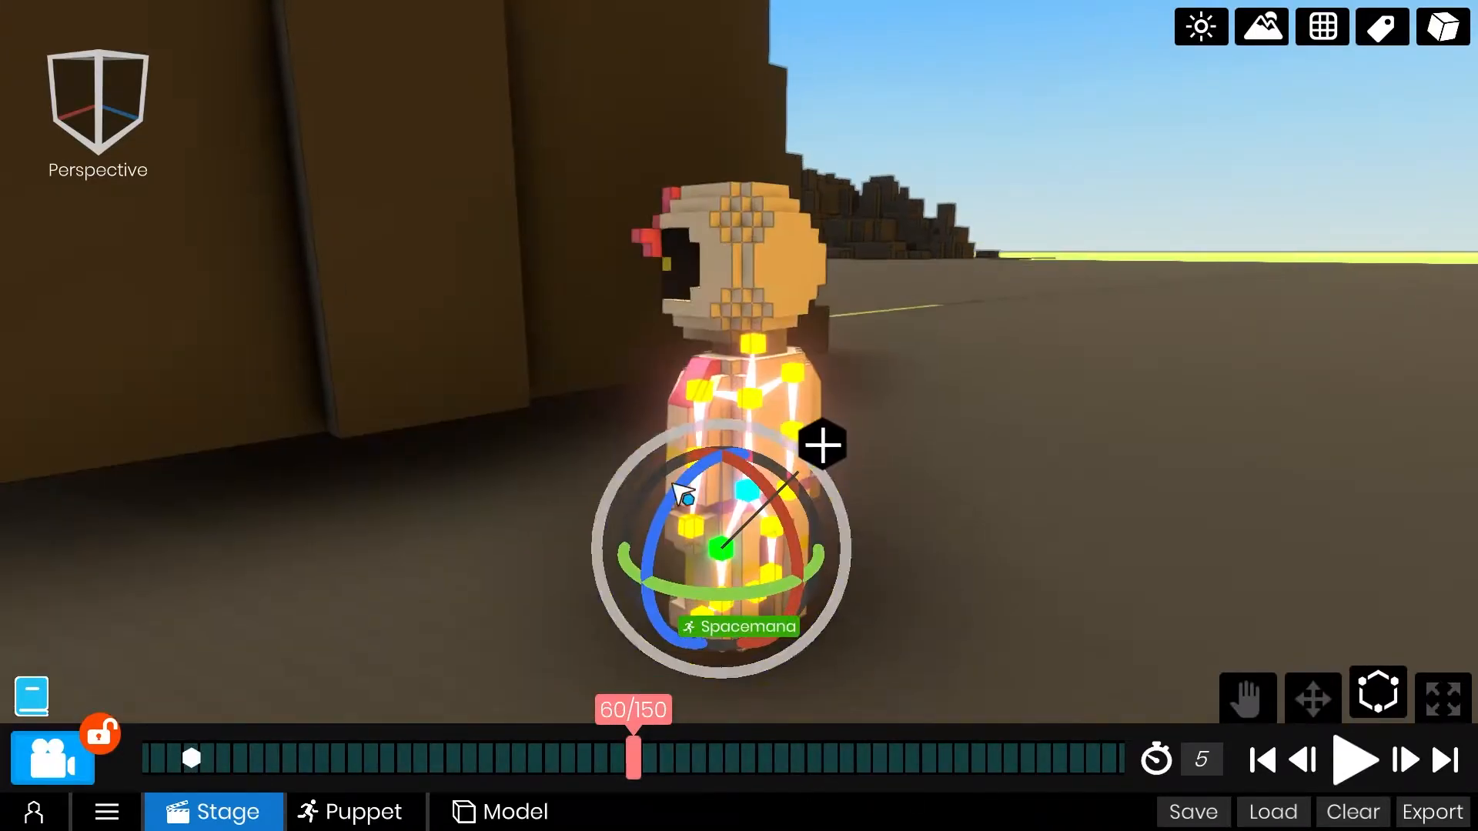
{"action": "left_click", "coordinate": [702, 394]}
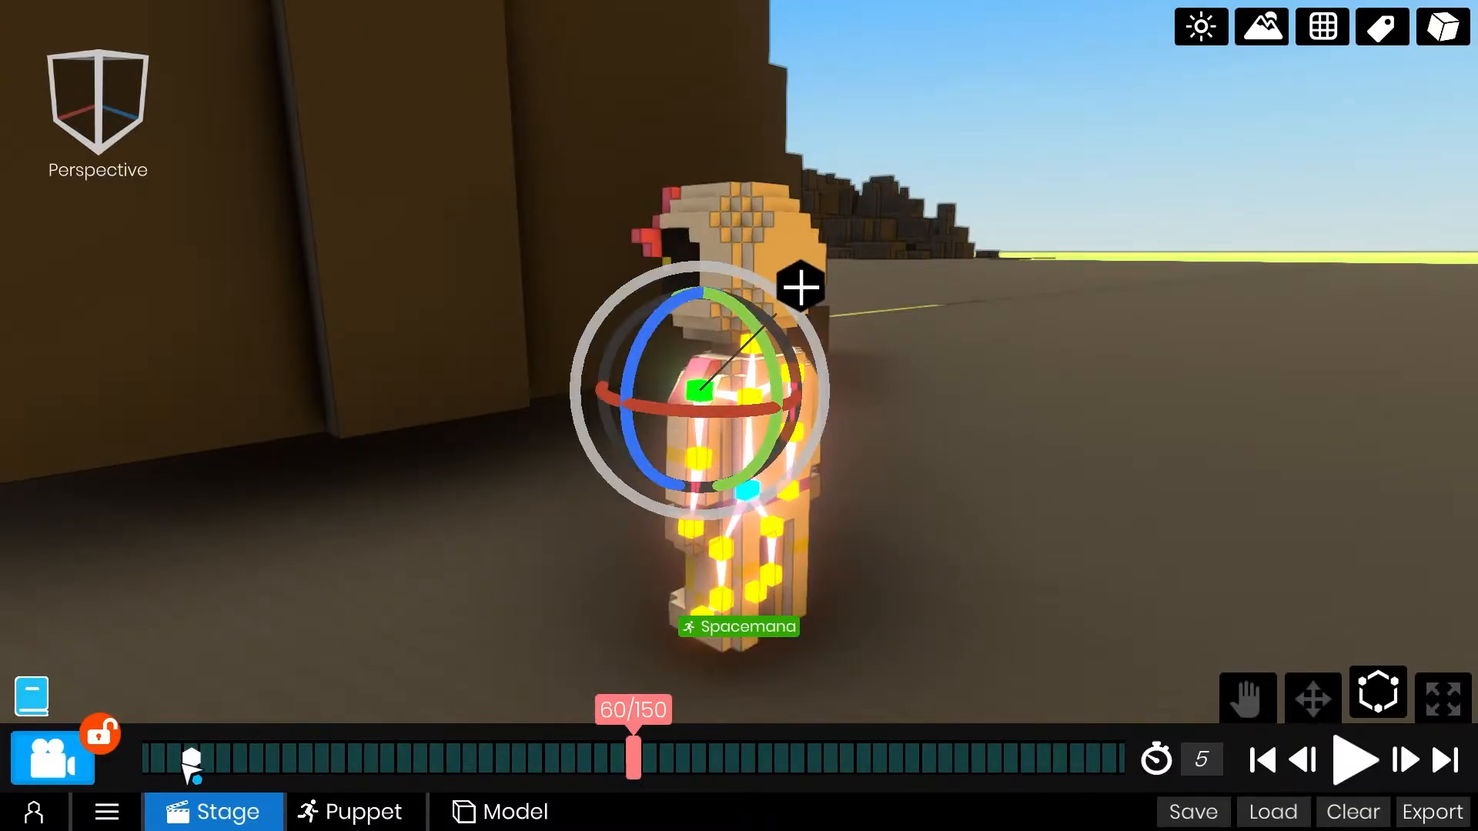
{"action": "left_click", "coordinate": [722, 548]}
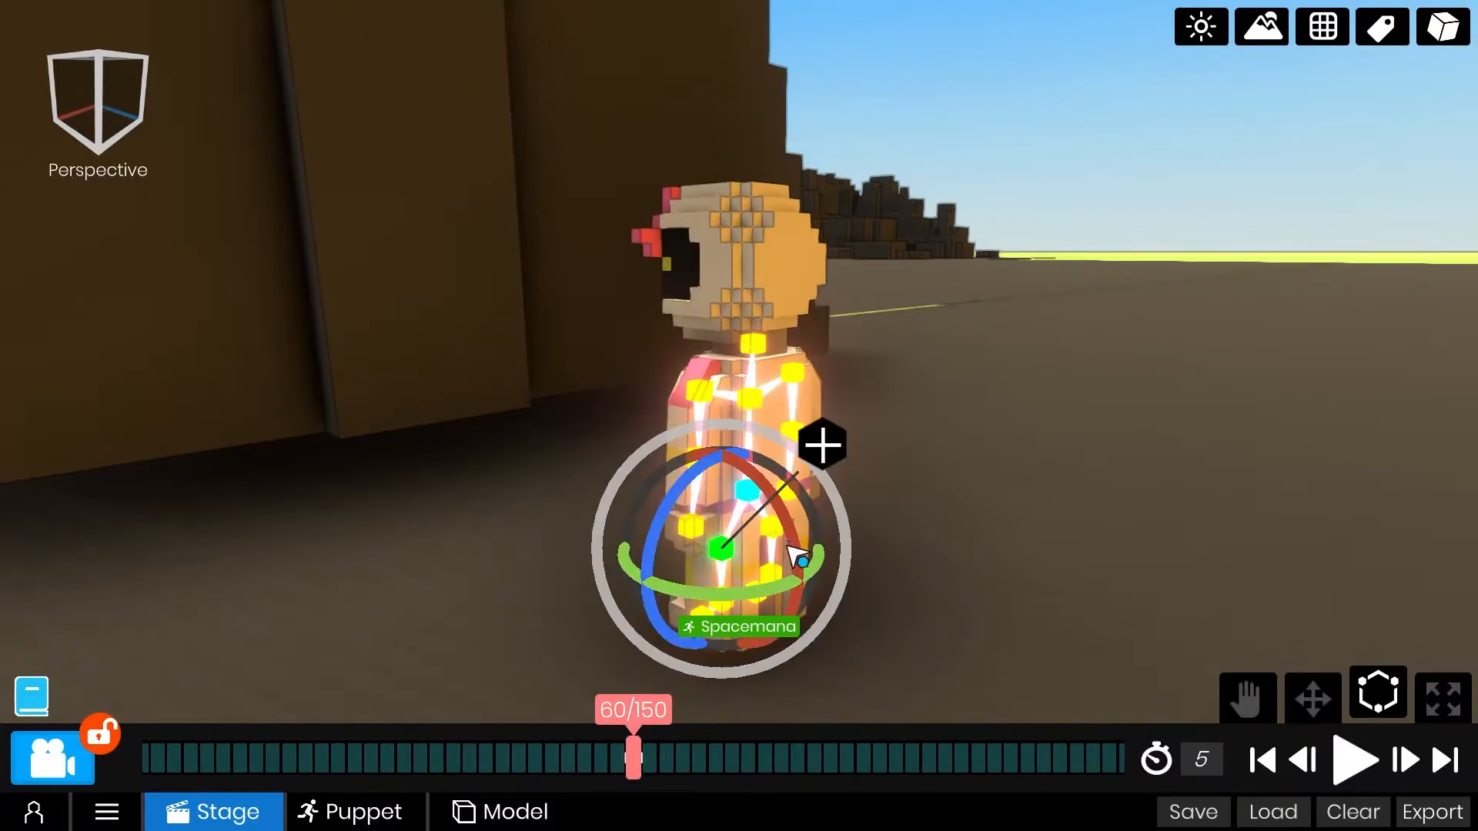
Move the pose keyframes of the shoulder and hip joints on Spacemana's other side to frame 60.
{"action": "left_click", "coordinate": [846, 468]}
{"action": "right_click_drag", "start_coordinate": [846, 468], "coordinate": [775, 384]}
{"action": "left_click", "coordinate": [762, 395]}
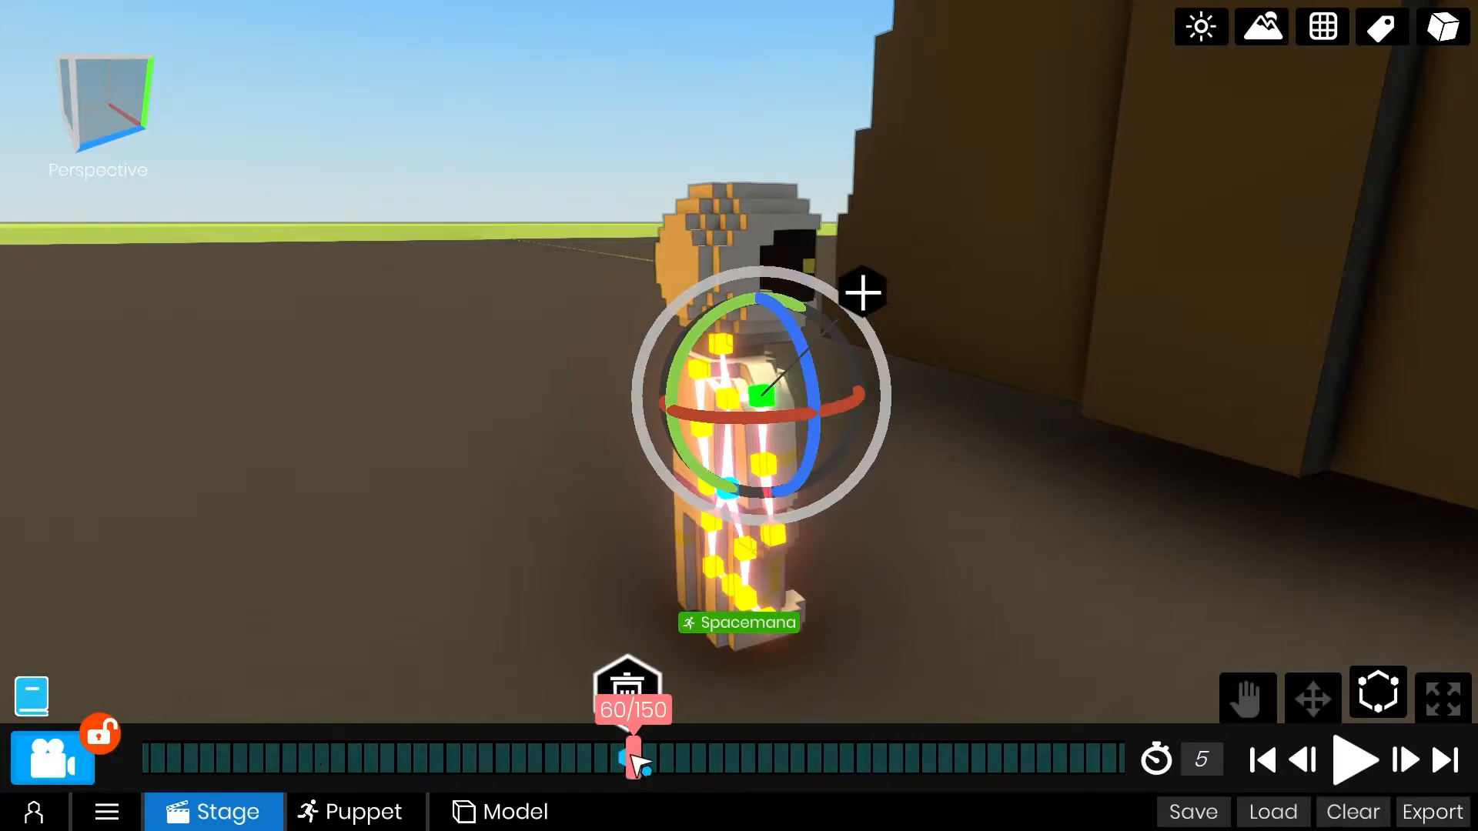
{"action": "left_click", "coordinate": [771, 537]}
{"action": "left_click", "coordinate": [744, 557]}
{"action": "right_click_drag", "start_coordinate": [744, 558], "coordinate": [764, 550]}
{"action": "left_click", "coordinate": [764, 548]}
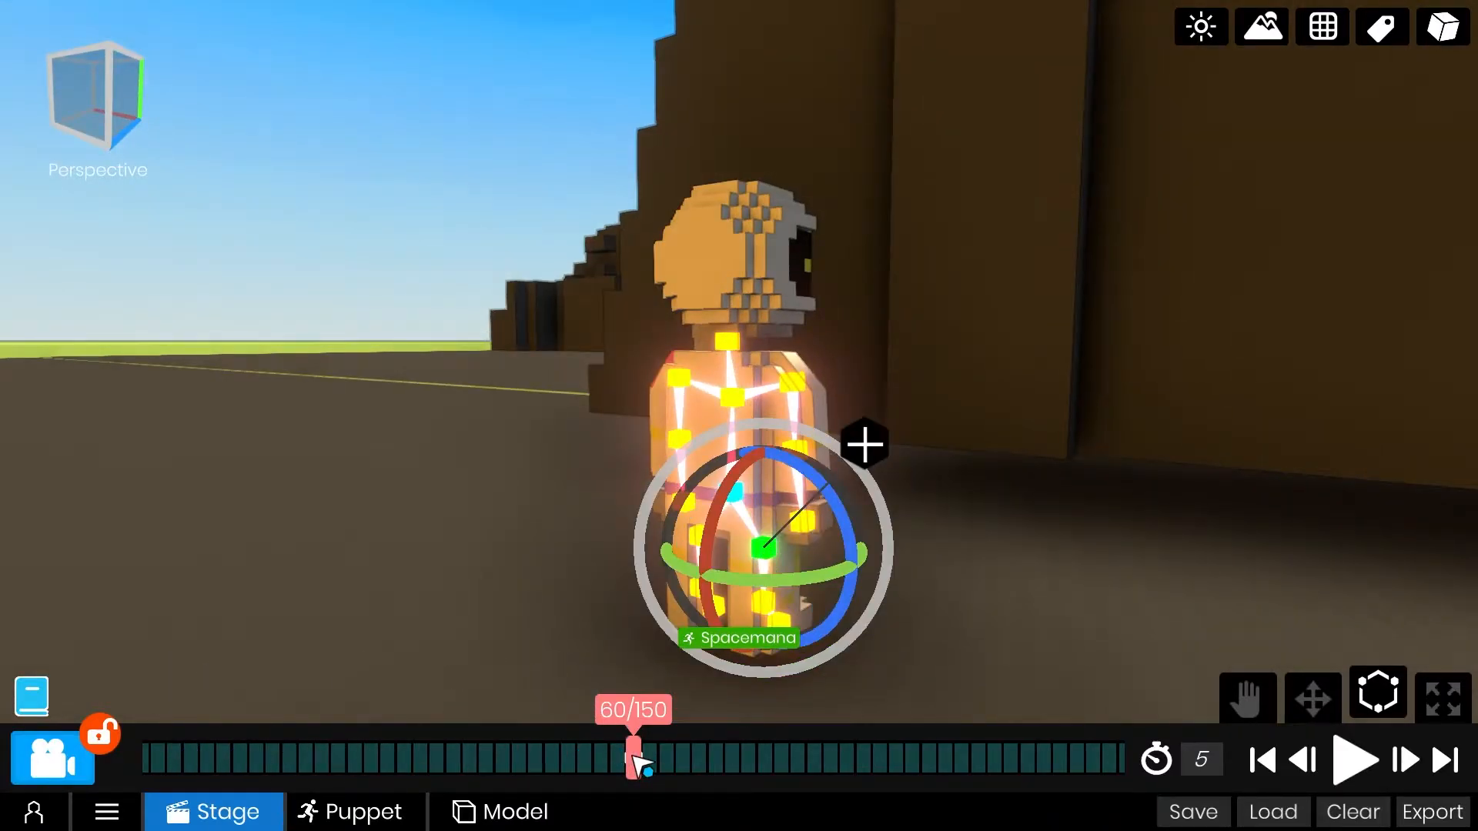
Play the animation from the first frame to review Spacemana's landing beside the shuttle.
{"action": "right_click_drag", "start_coordinate": [661, 423], "coordinate": [1044, 398]}
{"action": "scroll", "coordinate": [1044, 398], "scroll_direction": "down", "scroll_amount": 5}
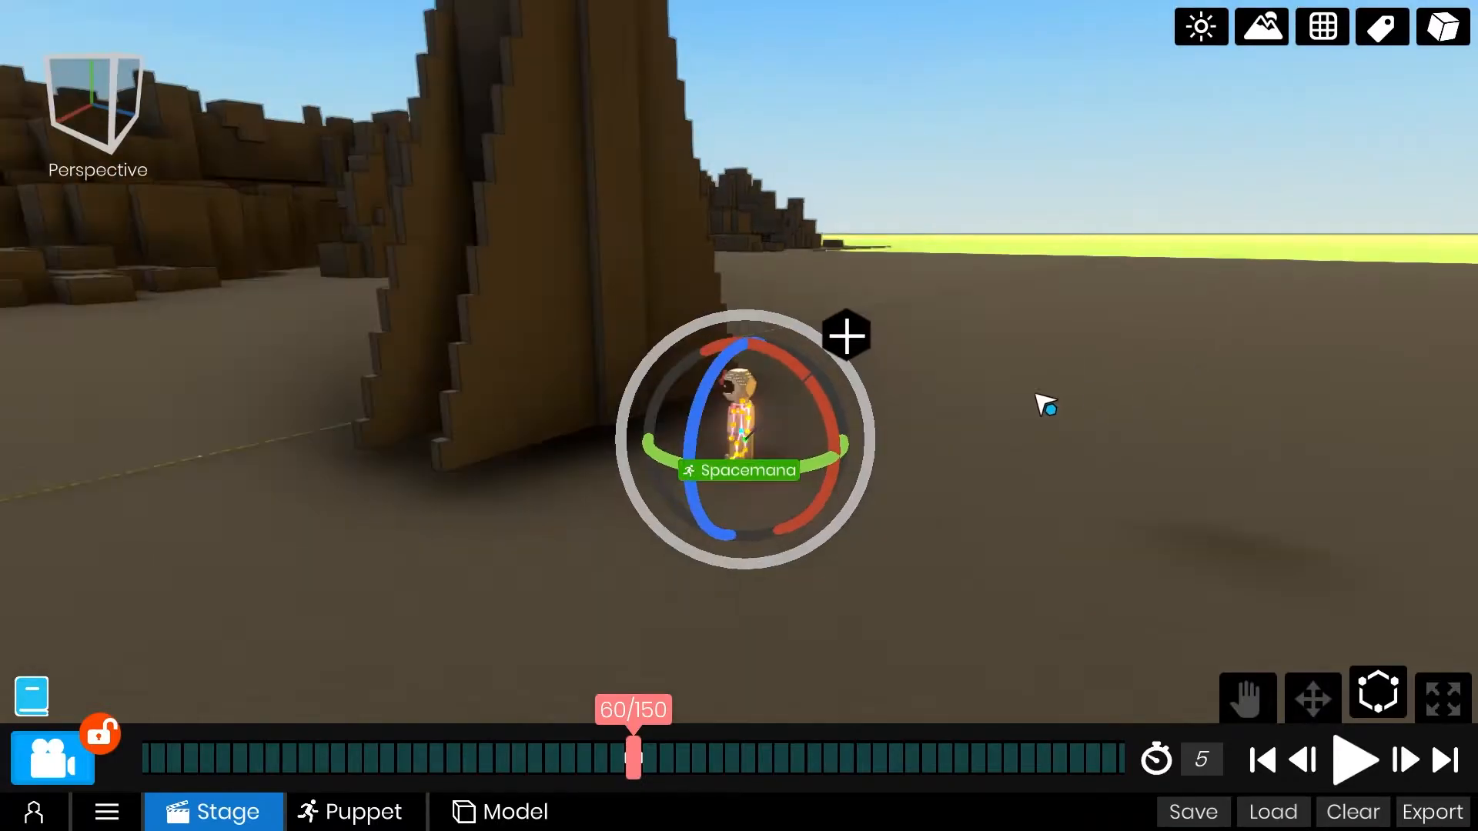
{"action": "middle_click_drag", "start_coordinate": [1044, 398], "coordinate": [1044, 531]}
{"action": "left_click", "coordinate": [1263, 760]}
{"action": "left_click", "coordinate": [1357, 763]}
{"action": "left_click", "coordinate": [1358, 763]}
Set a rotation keyframe at frame 64 and turn Spacemana about its vertical axis away from the shuttle at frame 80.
{"action": "right_click_drag", "start_coordinate": [1040, 577], "coordinate": [836, 570]}
{"action": "middle_click_drag", "start_coordinate": [835, 570], "coordinate": [953, 477]}
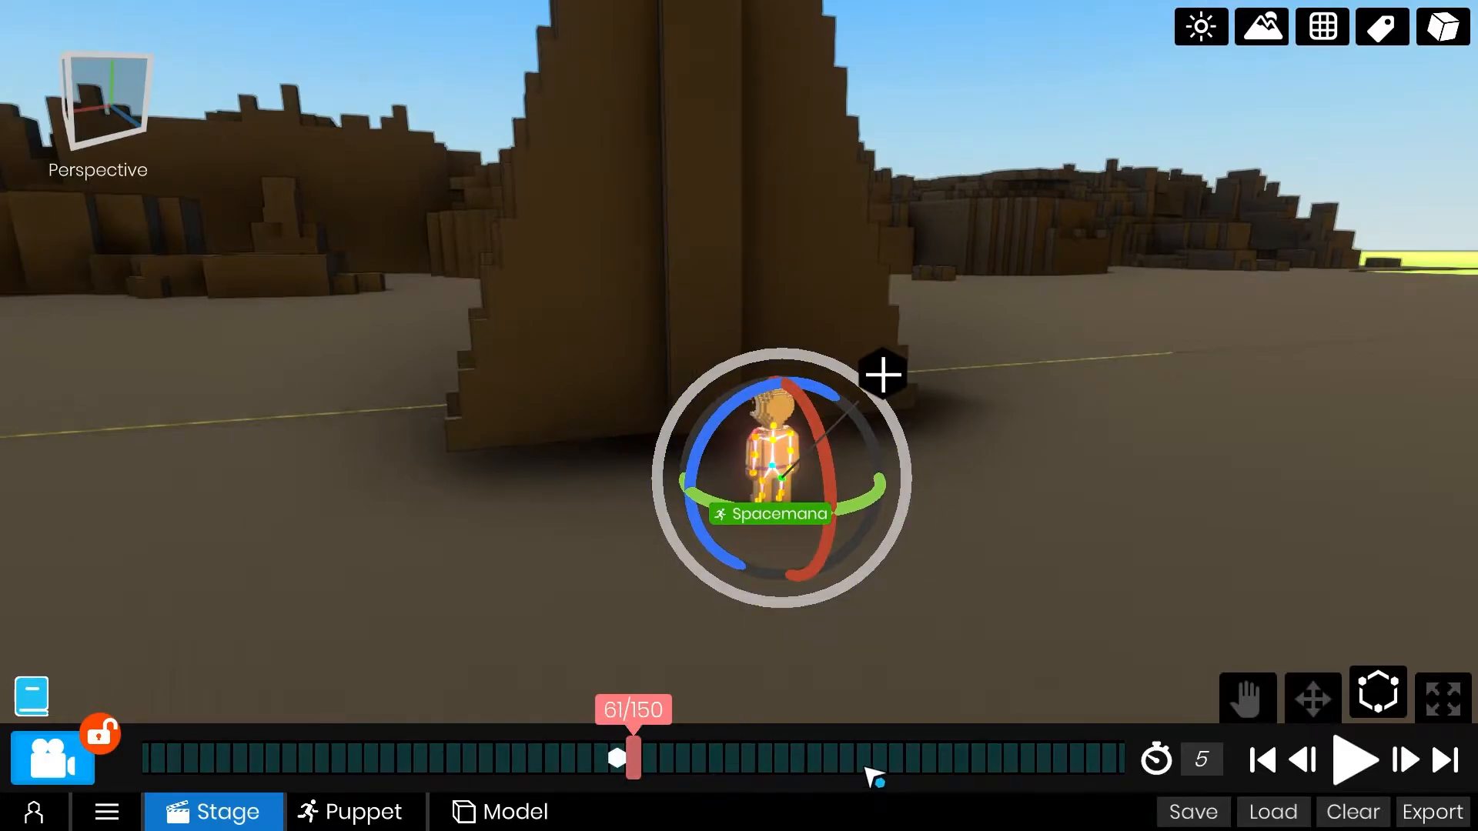
{"action": "right_click_drag", "start_coordinate": [786, 493], "coordinate": [858, 555]}
{"action": "scroll", "coordinate": [858, 554], "scroll_direction": "up", "scroll_amount": 3}
{"action": "left_click", "coordinate": [759, 549]}
{"action": "left_click_drag", "start_coordinate": [755, 756], "coordinate": [707, 763]}
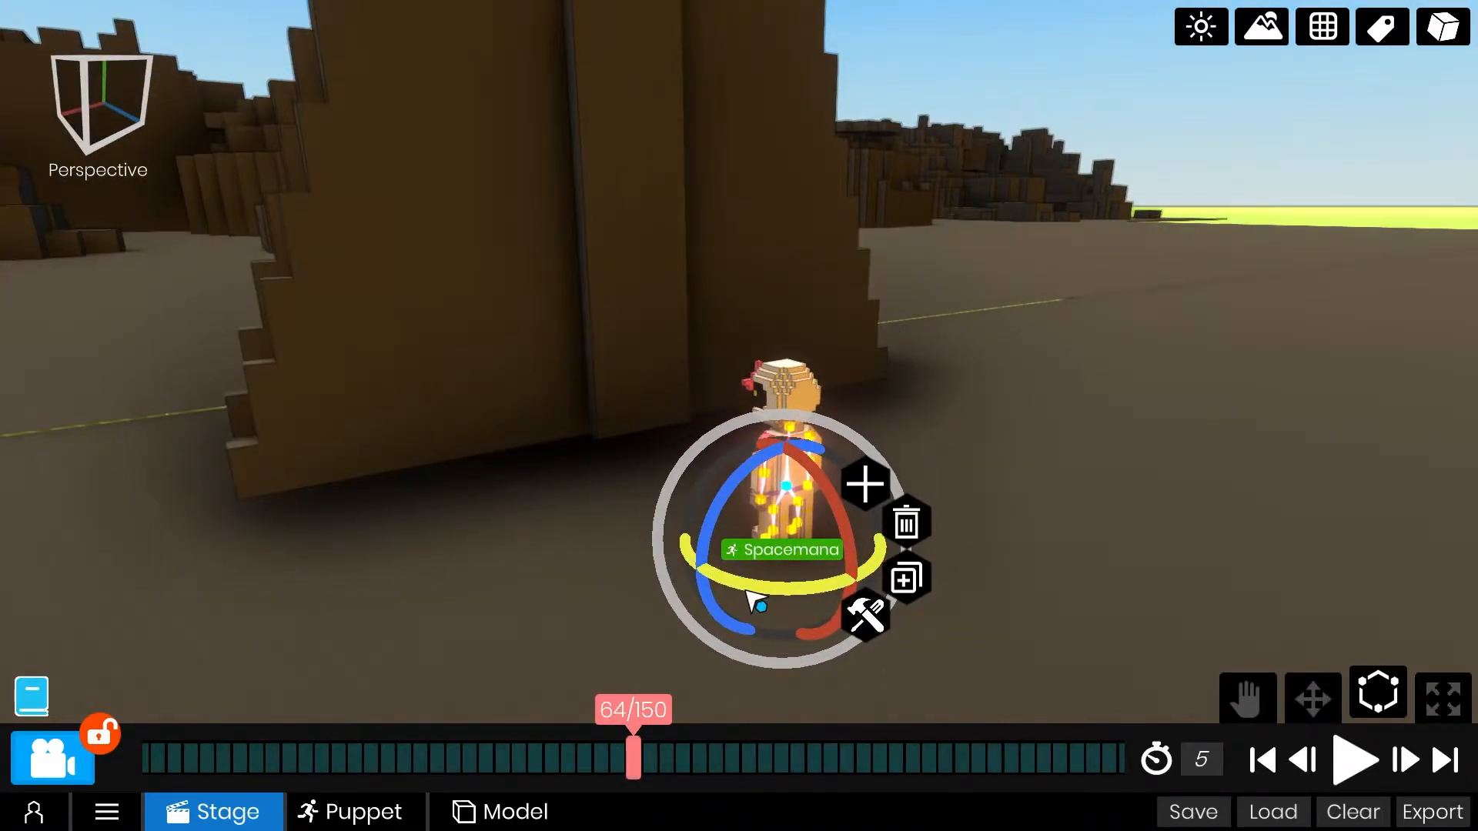
{"action": "left_click_drag", "start_coordinate": [901, 781], "coordinate": [703, 773]}
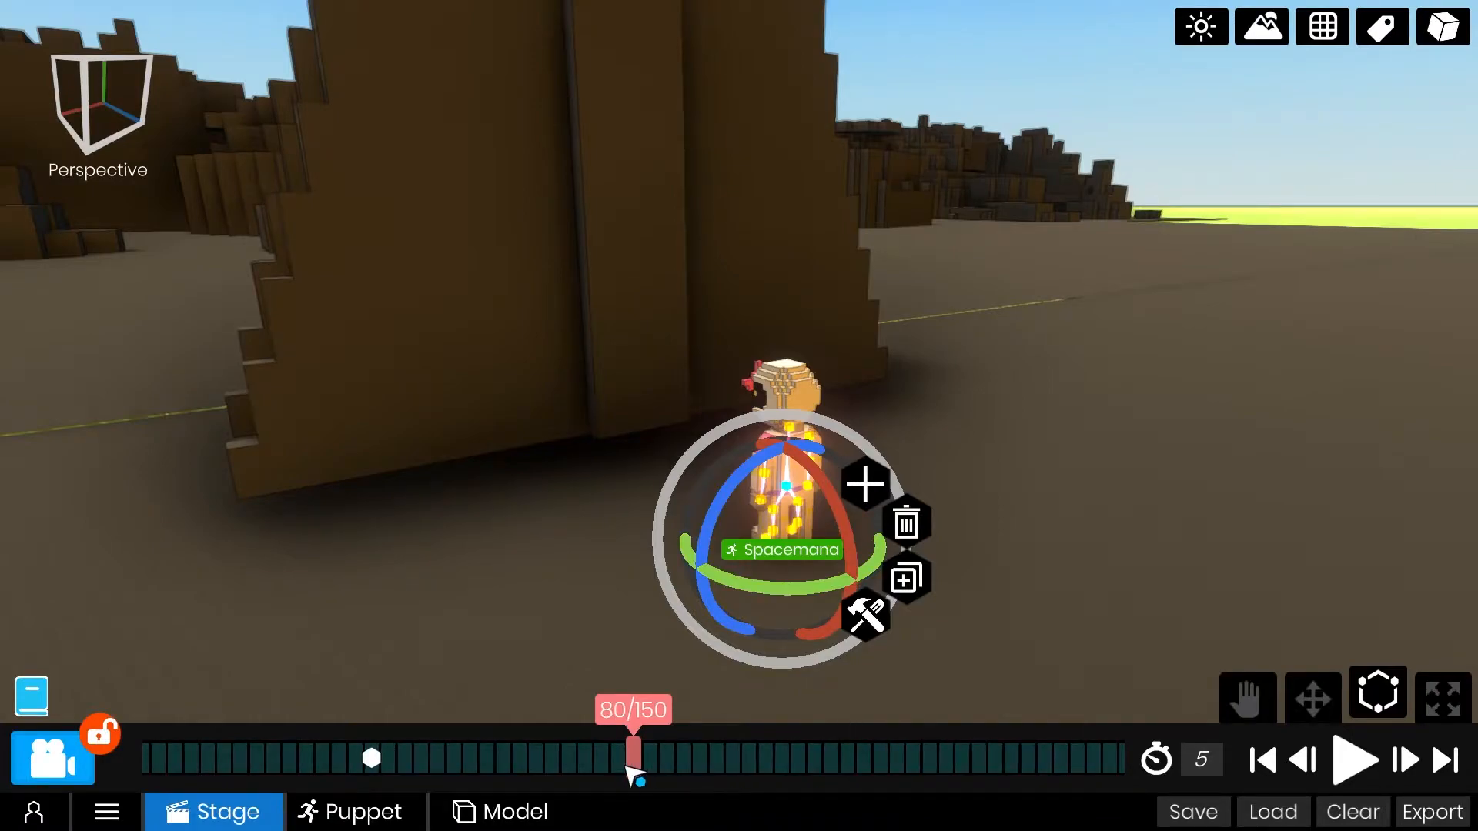
{"action": "left_click_drag", "start_coordinate": [758, 593], "coordinate": [838, 584]}
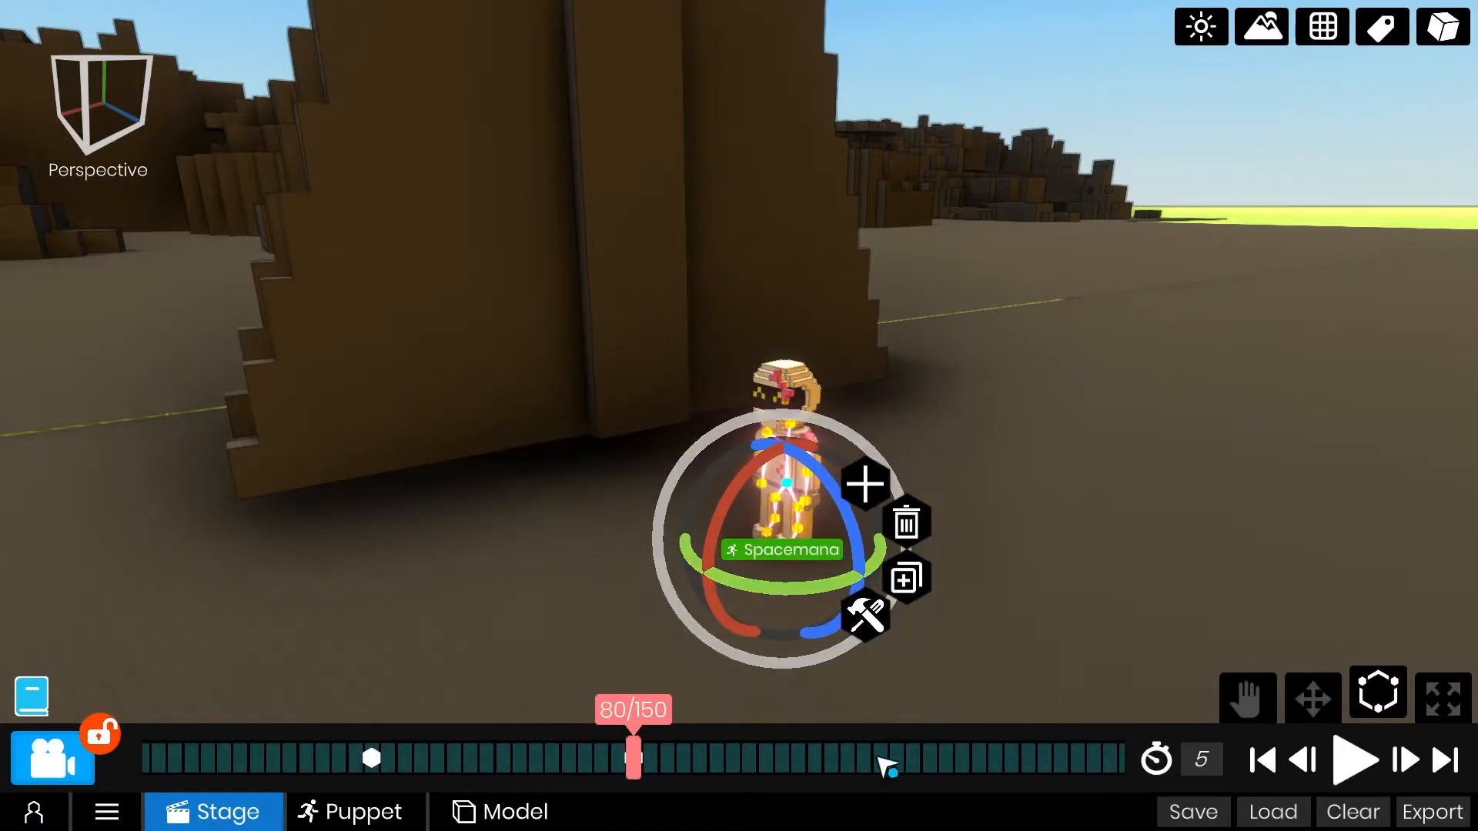
Move the end keyframe of Spacemana's turn to frame 85 and replay the animation.
{"action": "left_click", "coordinate": [1355, 760]}
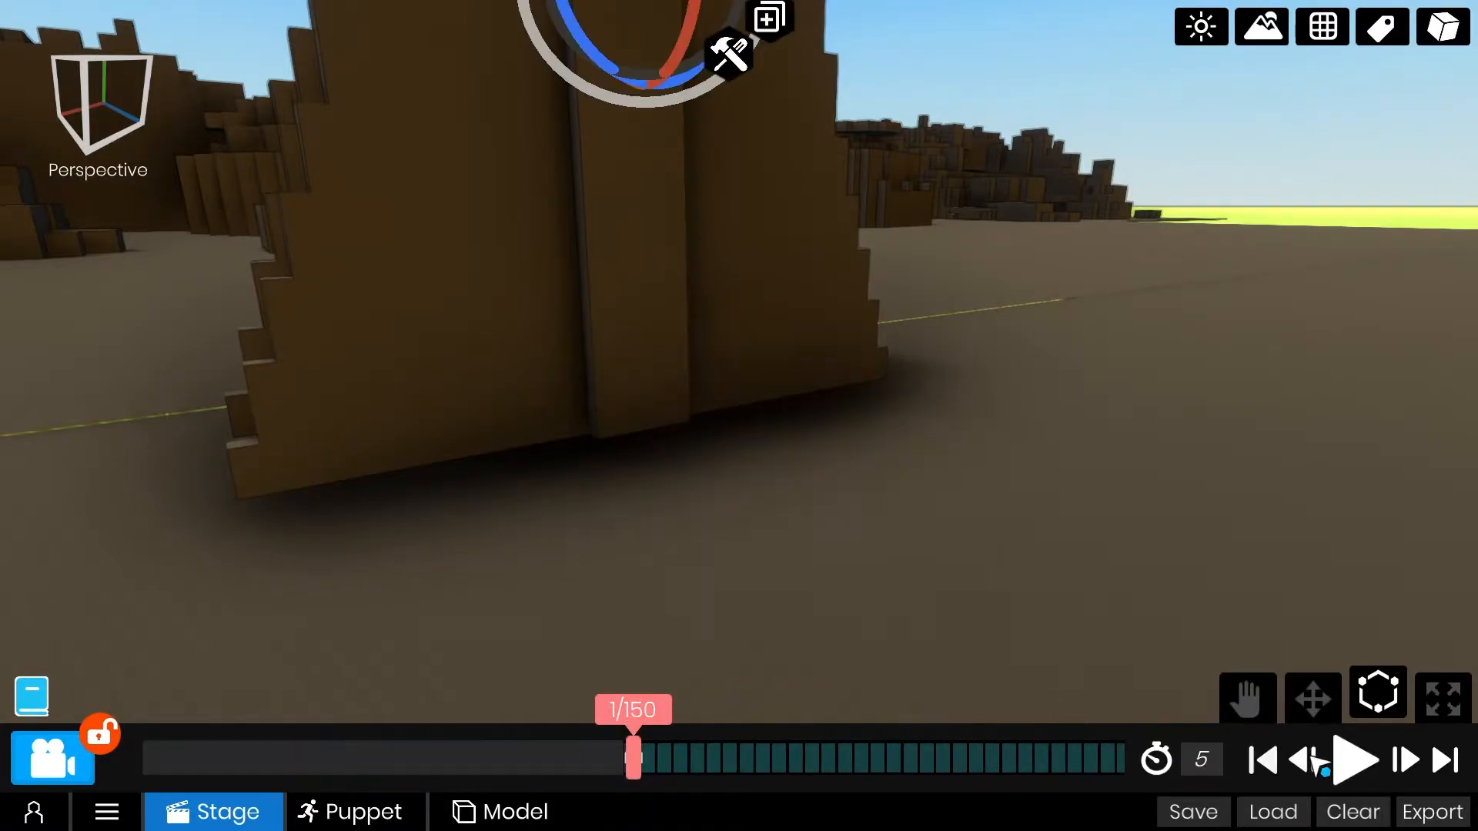
{"action": "left_click", "coordinate": [1359, 764]}
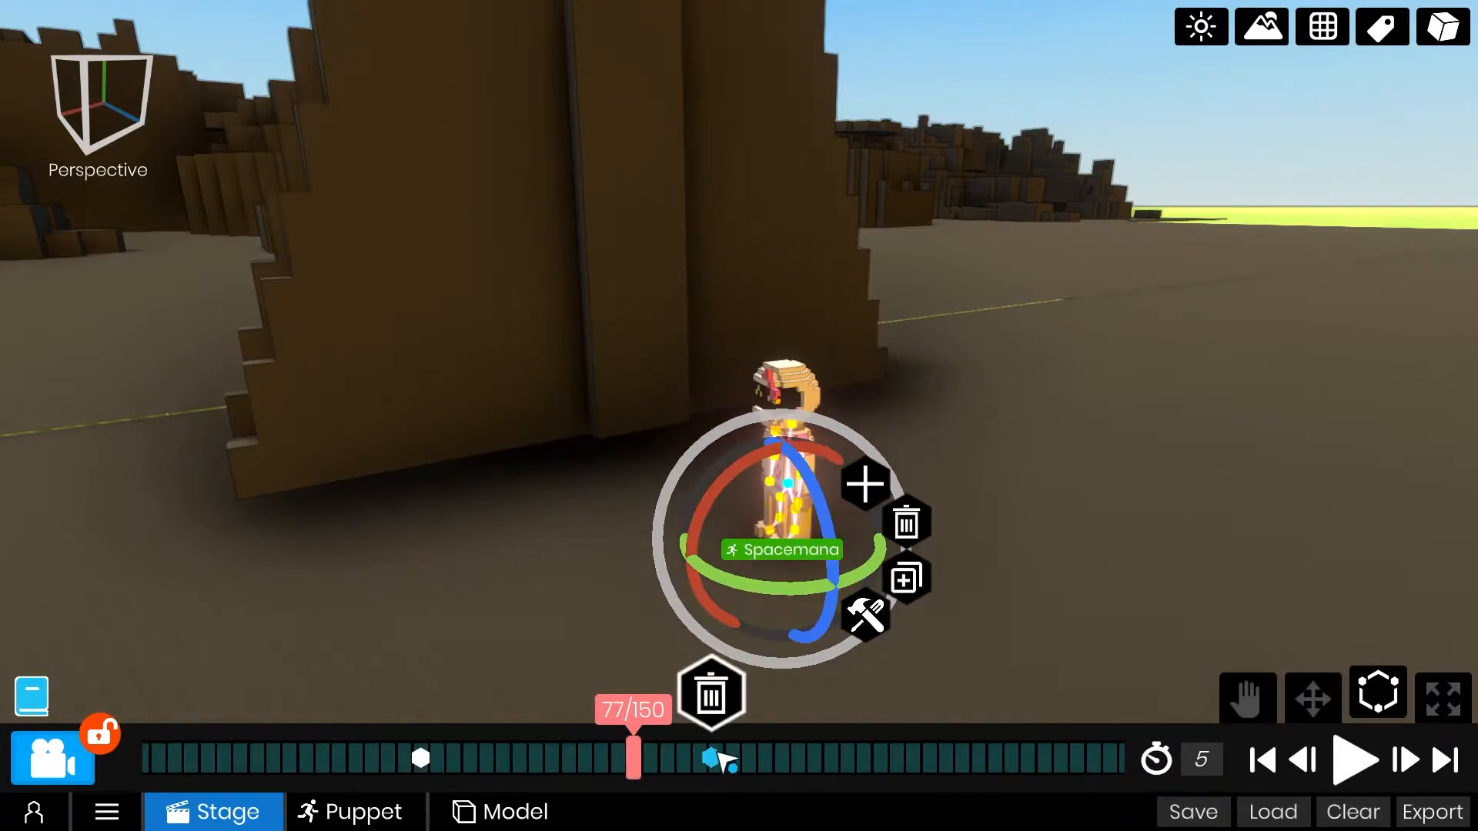
{"action": "left_click", "coordinate": [778, 754]}
{"action": "left_click_drag", "start_coordinate": [679, 764], "coordinate": [1172, 774]}
{"action": "left_click", "coordinate": [1353, 772]}
{"action": "left_click", "coordinate": [1354, 773]}
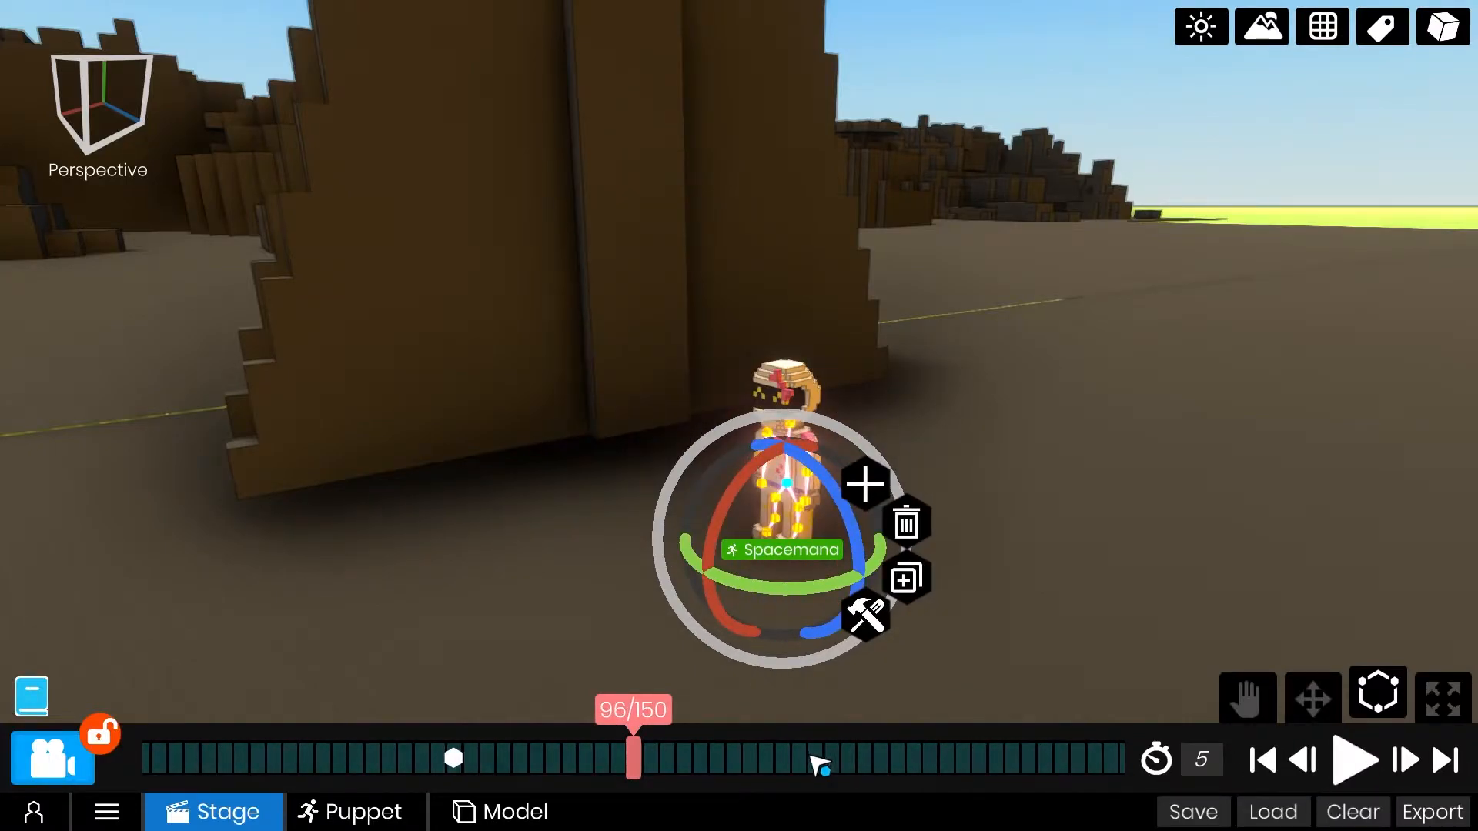
Set a position keyframe for Spacemana at frame 90, keeping it standing on the ground.
{"action": "left_click_drag", "start_coordinate": [966, 758], "coordinate": [920, 773]}
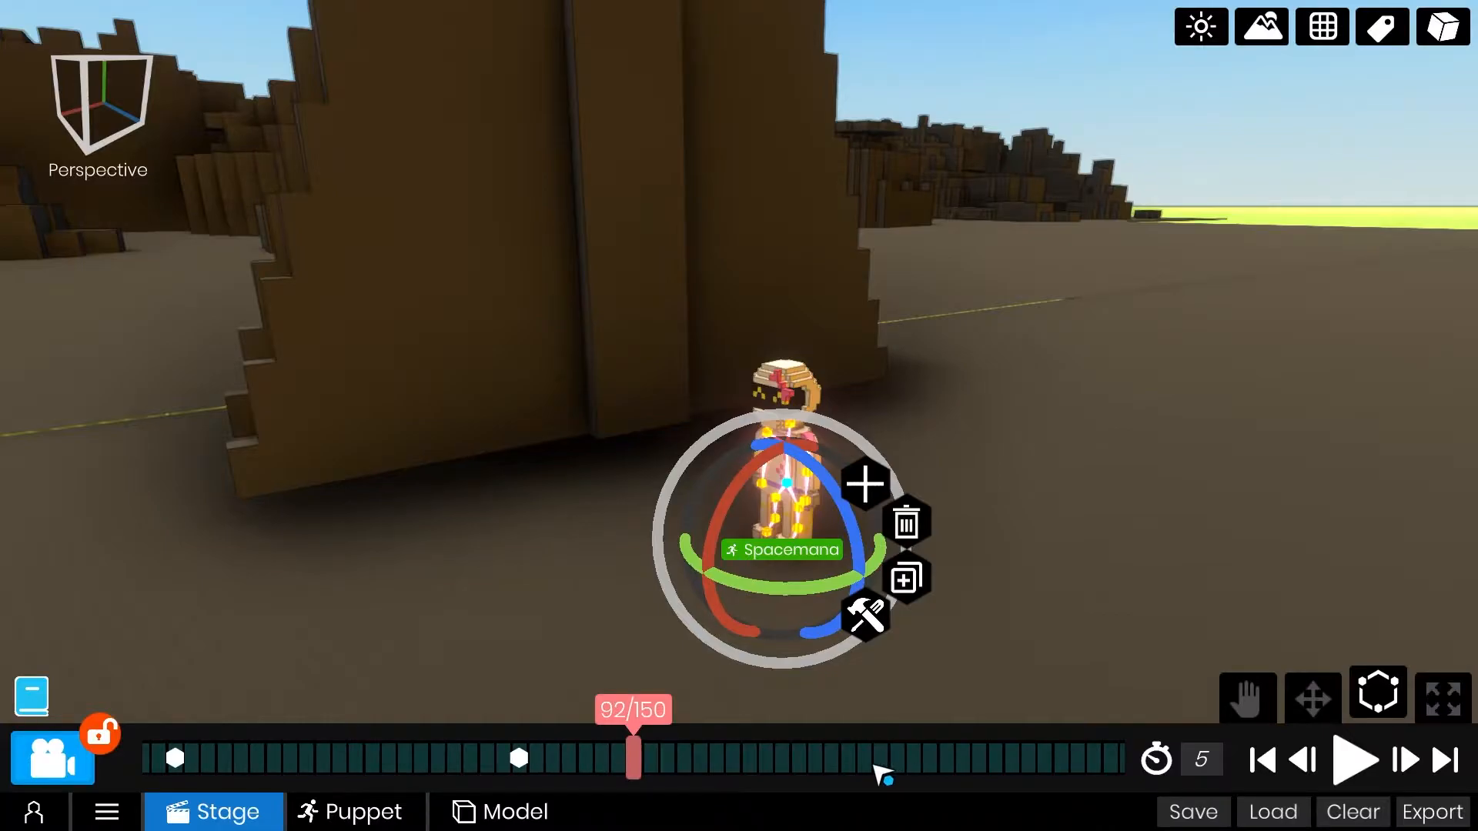
{"action": "left_click_drag", "start_coordinate": [649, 755], "coordinate": [898, 766]}
{"action": "key", "text": "w"}
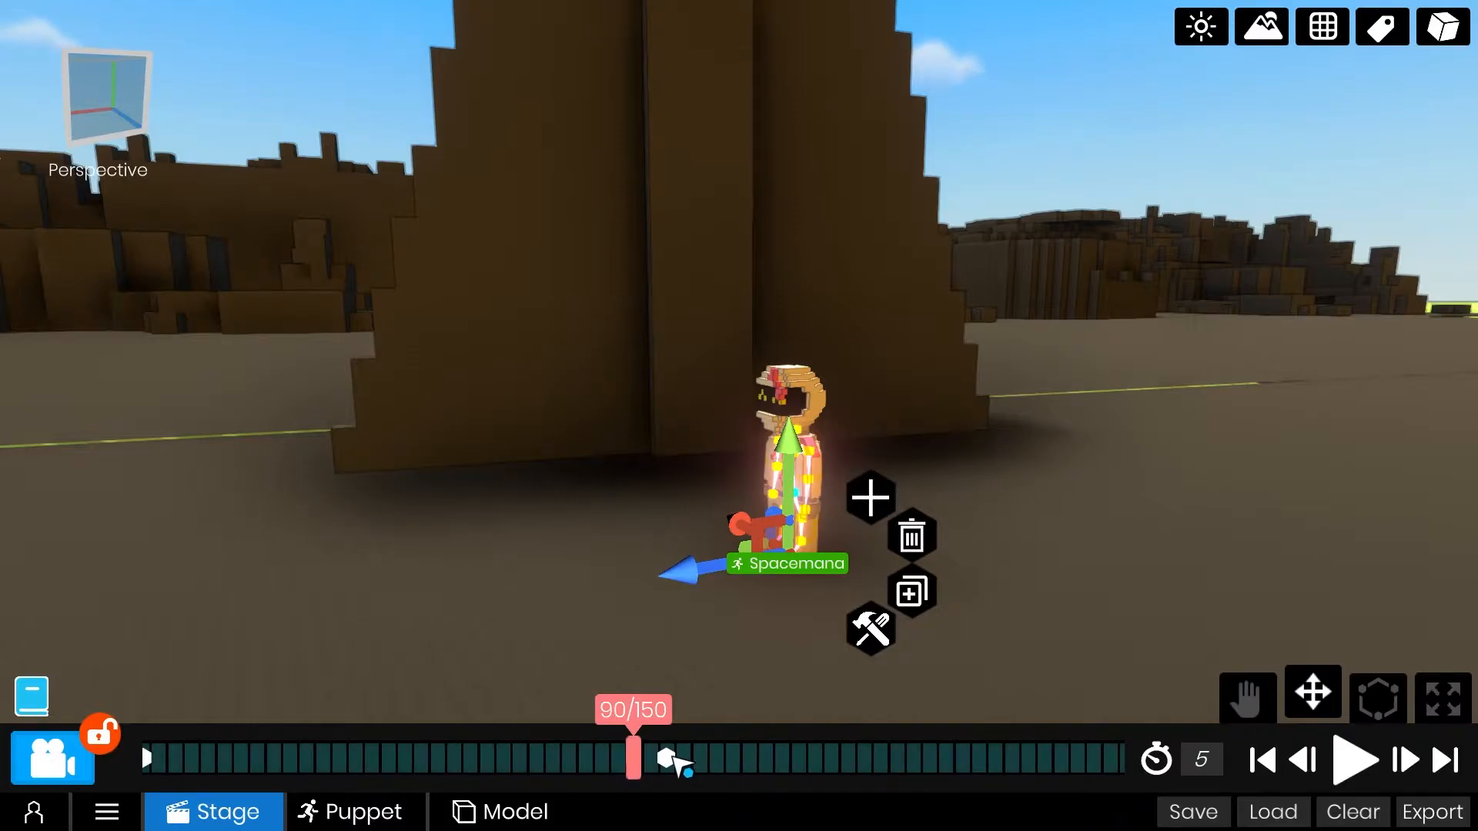
{"action": "key", "text": "e"}
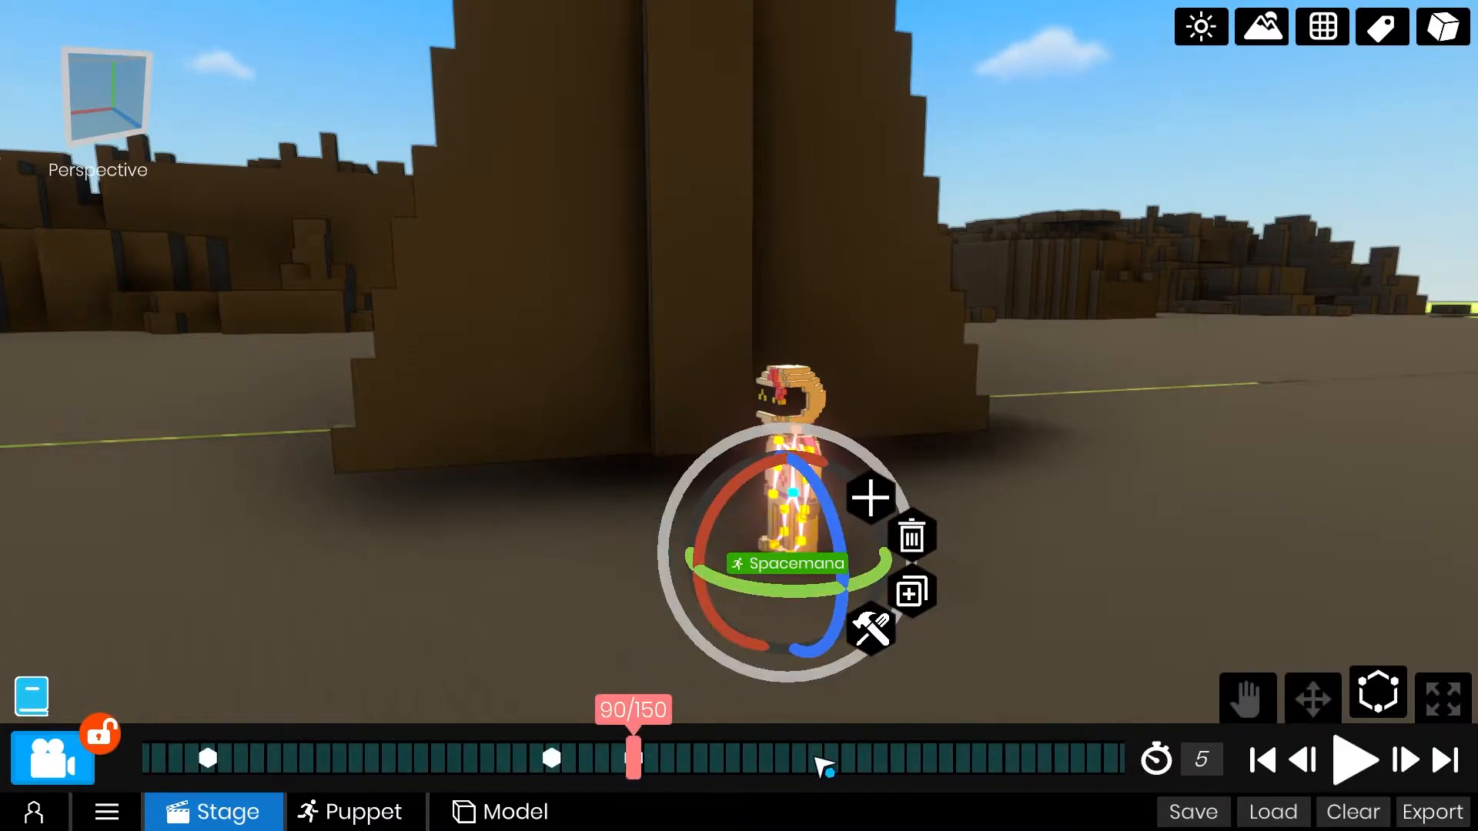
Animate a forward hop for Spacemana, raised into the air at frame 110 and landing on the ground at frame 130.
{"action": "left_click_drag", "start_coordinate": [824, 766], "coordinate": [684, 769]}
{"action": "left_click_drag", "start_coordinate": [486, 766], "coordinate": [471, 766]}
{"action": "key", "text": "w"}
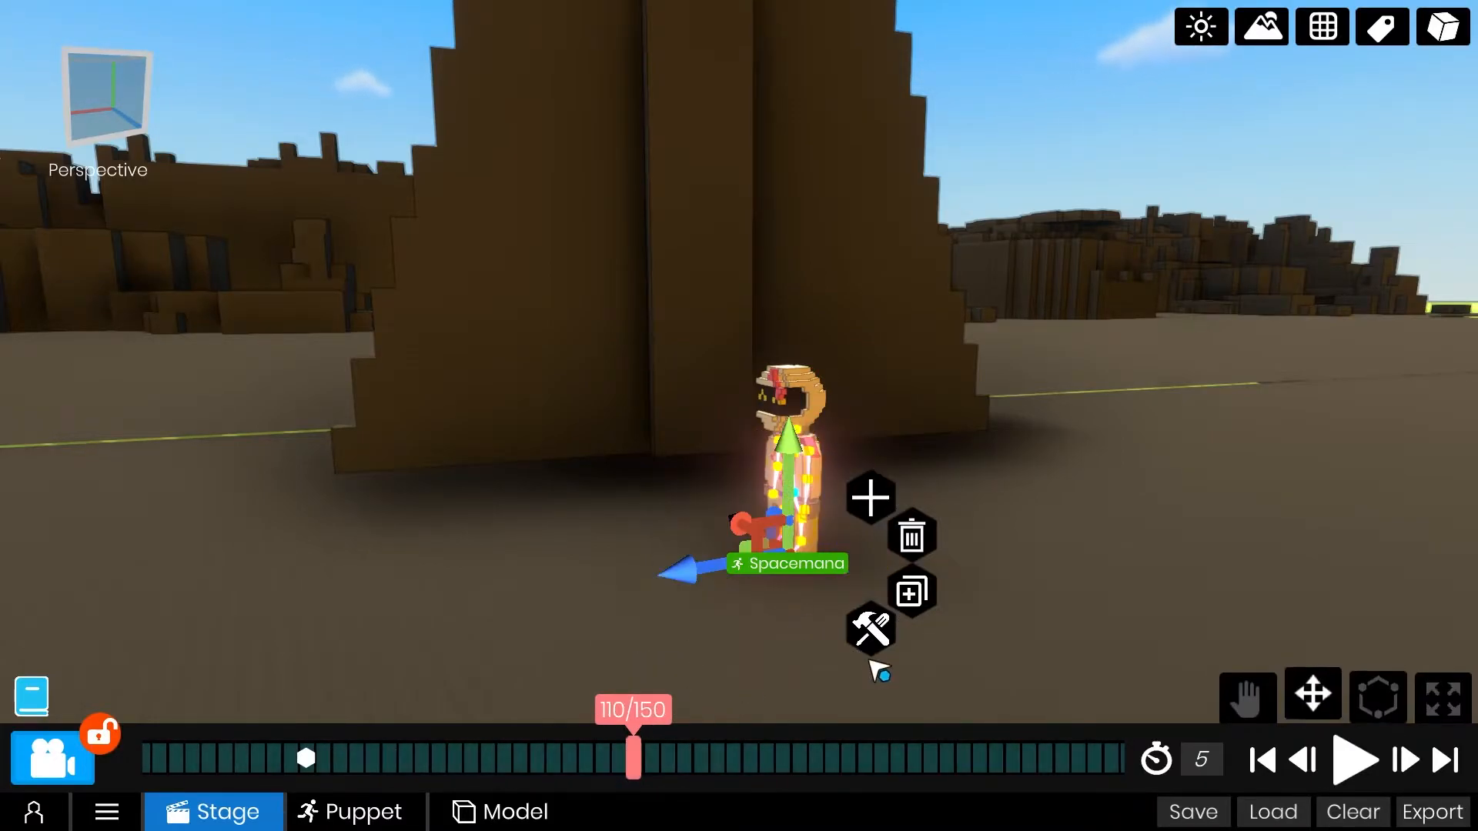
{"action": "middle_click_drag", "start_coordinate": [815, 654], "coordinate": [840, 682]}
{"action": "left_click_drag", "start_coordinate": [735, 517], "coordinate": [544, 298]}
{"action": "middle_click_drag", "start_coordinate": [573, 505], "coordinate": [686, 520]}
{"action": "left_click_drag", "start_coordinate": [941, 776], "coordinate": [603, 782]}
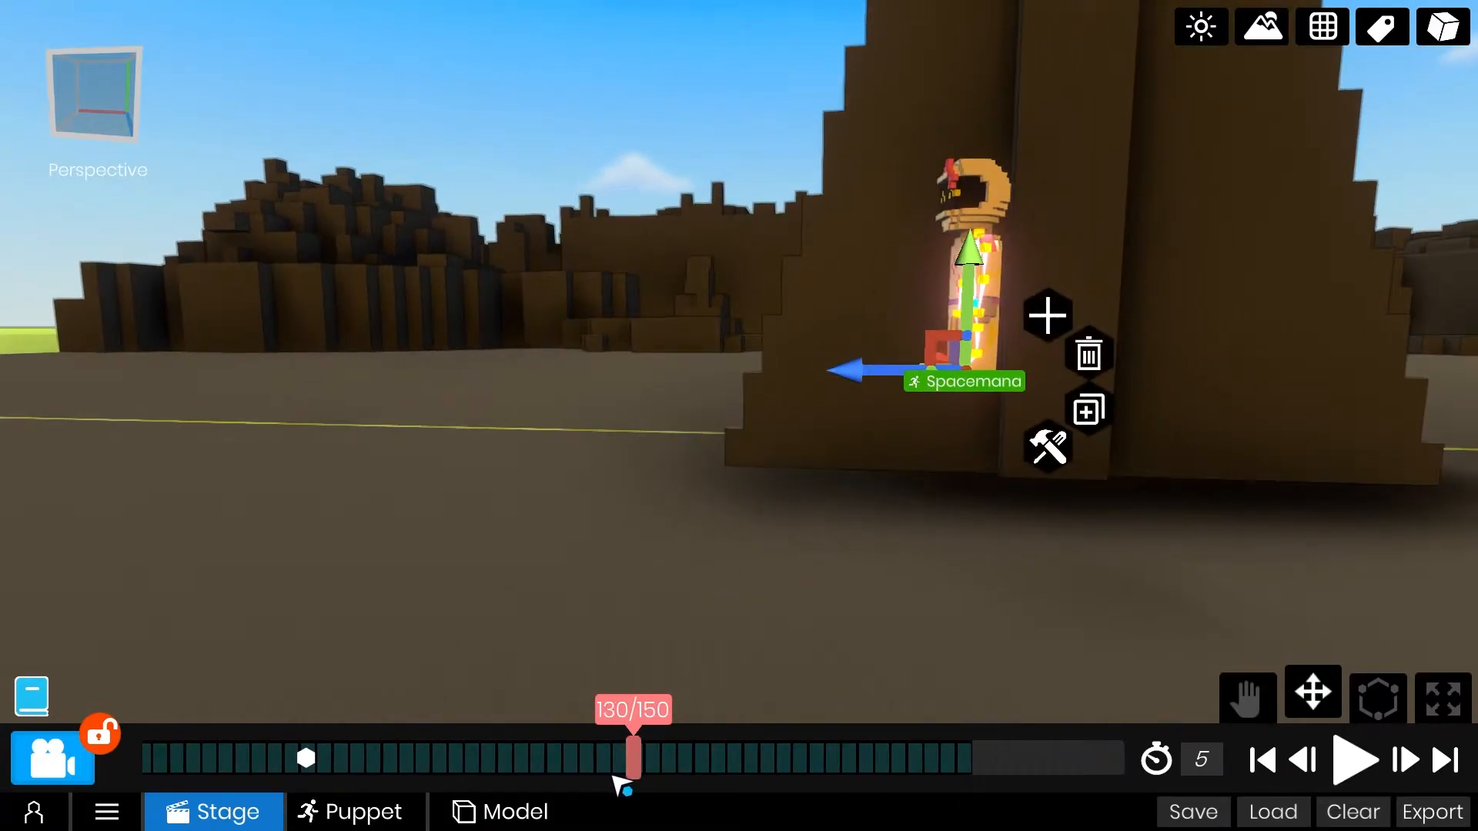
{"action": "left_click_drag", "start_coordinate": [912, 336], "coordinate": [737, 564]}
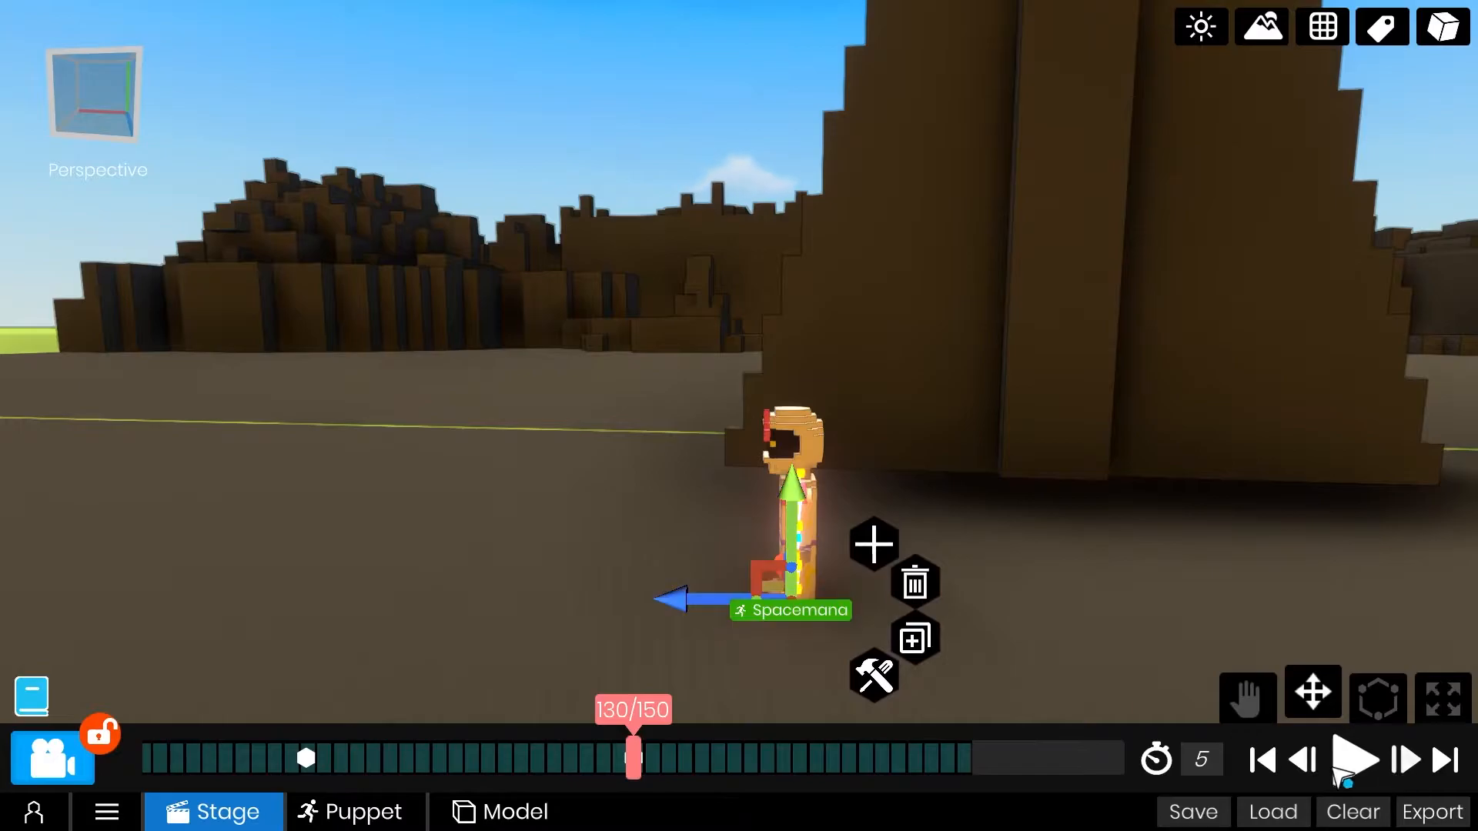
Extend the animation's duration to 6 seconds and play back the hop.
{"action": "left_click_drag", "start_coordinate": [616, 773], "coordinate": [1343, 754]}
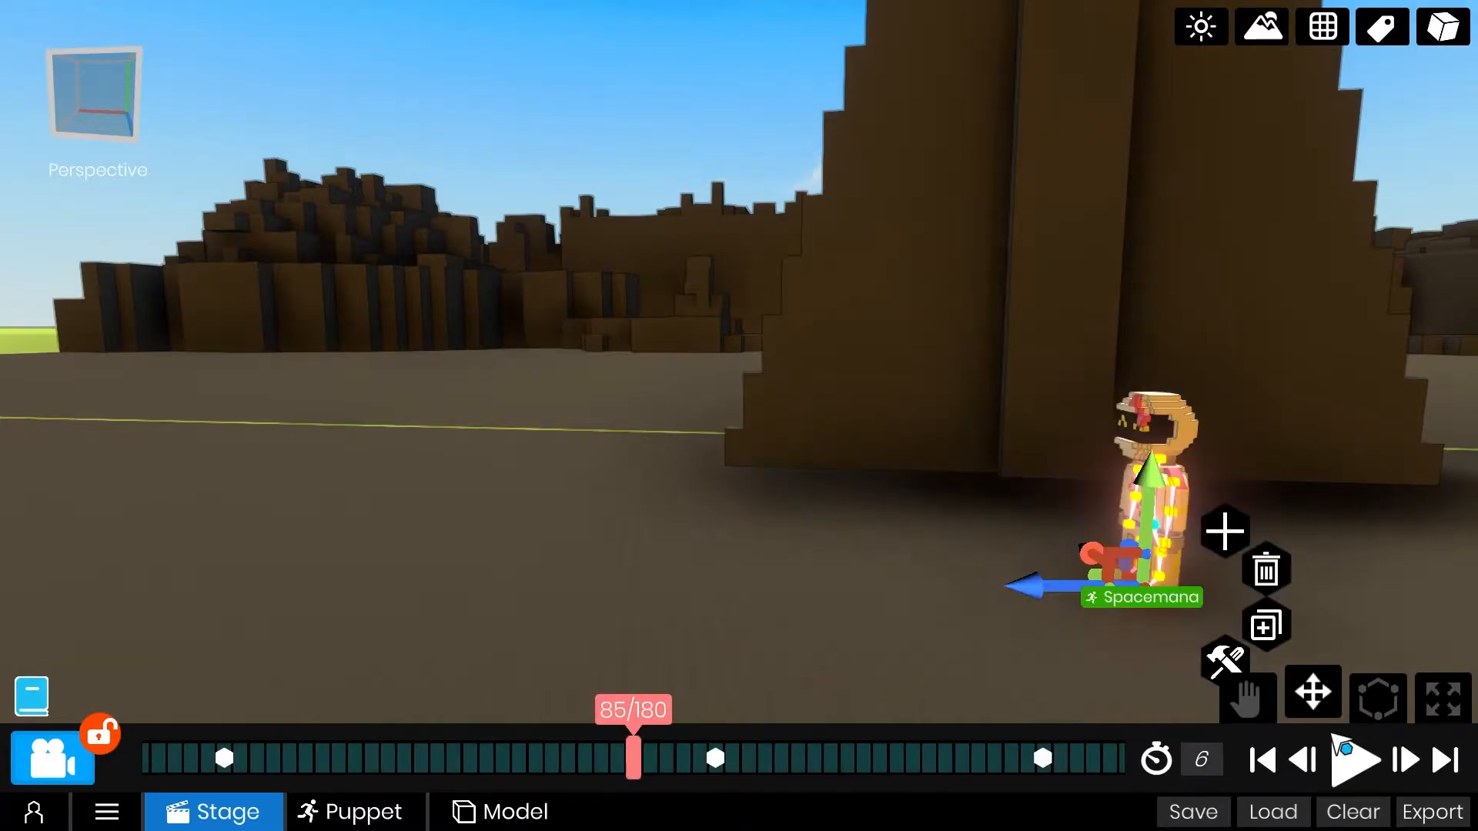
{"action": "left_click", "coordinate": [1351, 762]}
{"action": "left_click", "coordinate": [1356, 765]}
Animate a second forward hop for Spacemana, raised into the air at frame 150 and landing further ahead near the timeline's end.
{"action": "left_click_drag", "start_coordinate": [750, 767], "coordinate": [966, 768]}
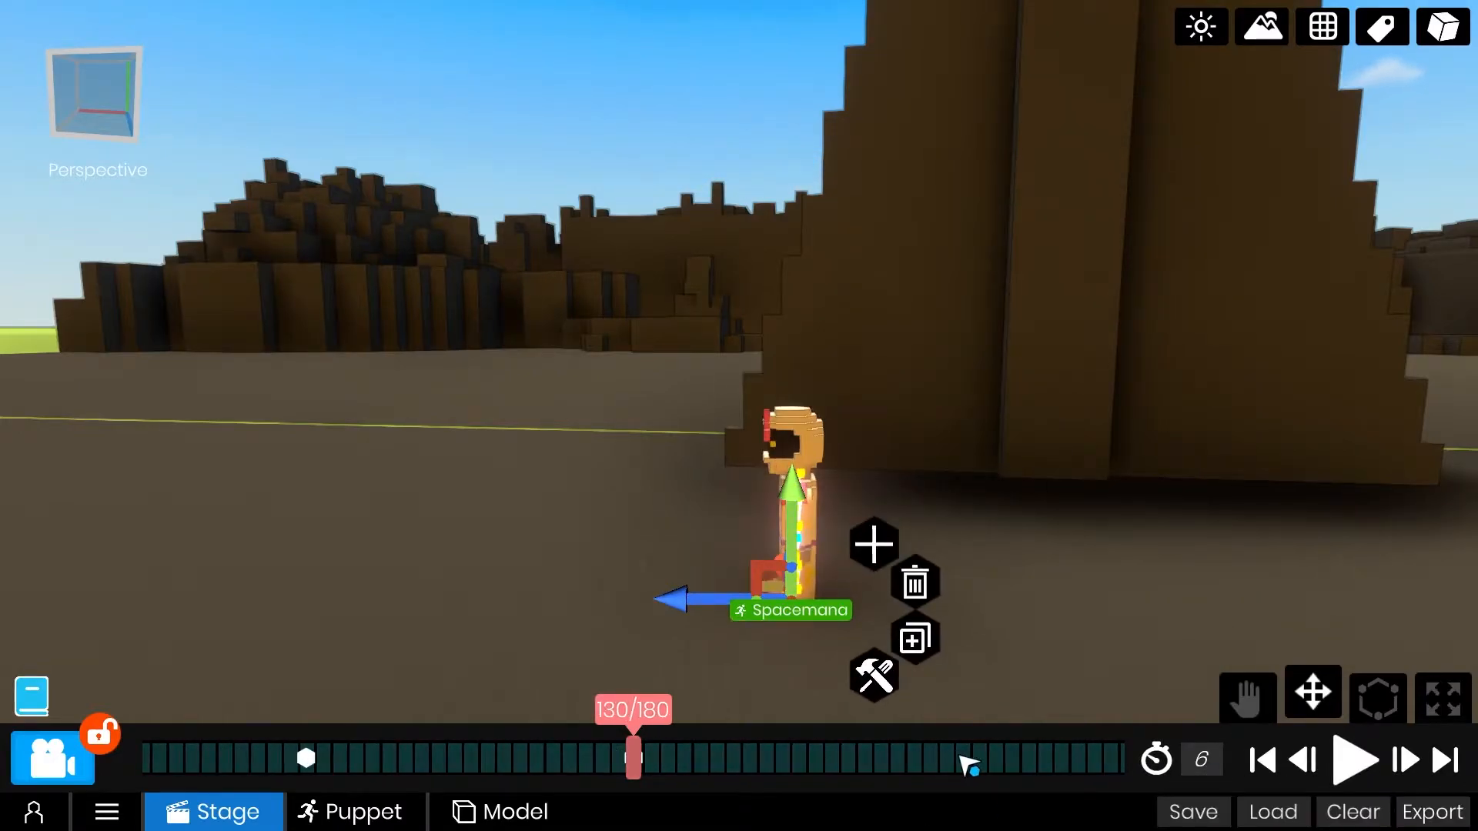
{"action": "left_click_drag", "start_coordinate": [1092, 779], "coordinate": [661, 780]}
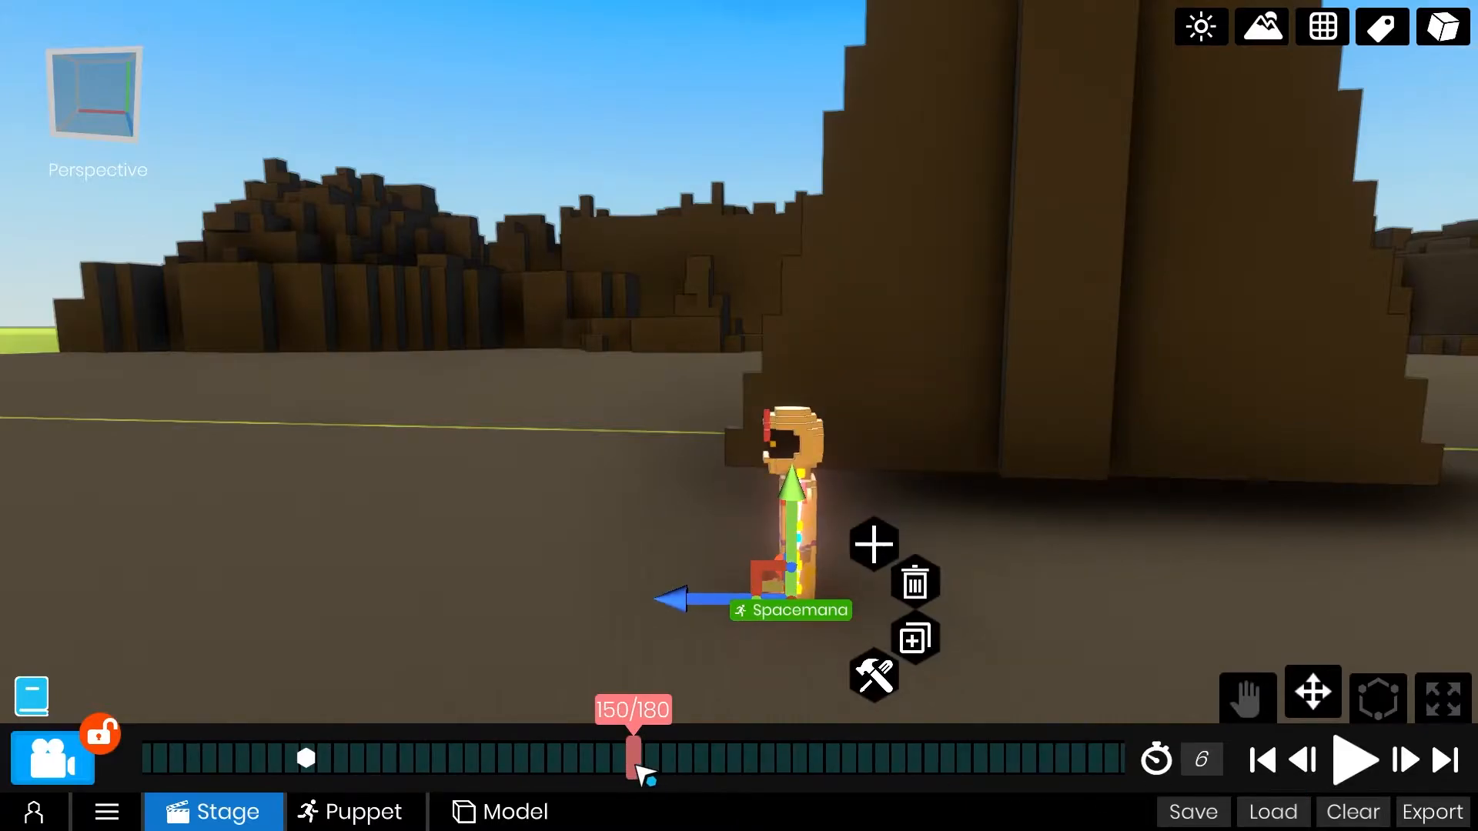
{"action": "left_click_drag", "start_coordinate": [754, 569], "coordinate": [626, 391]}
{"action": "left_click_drag", "start_coordinate": [902, 755], "coordinate": [675, 762]}
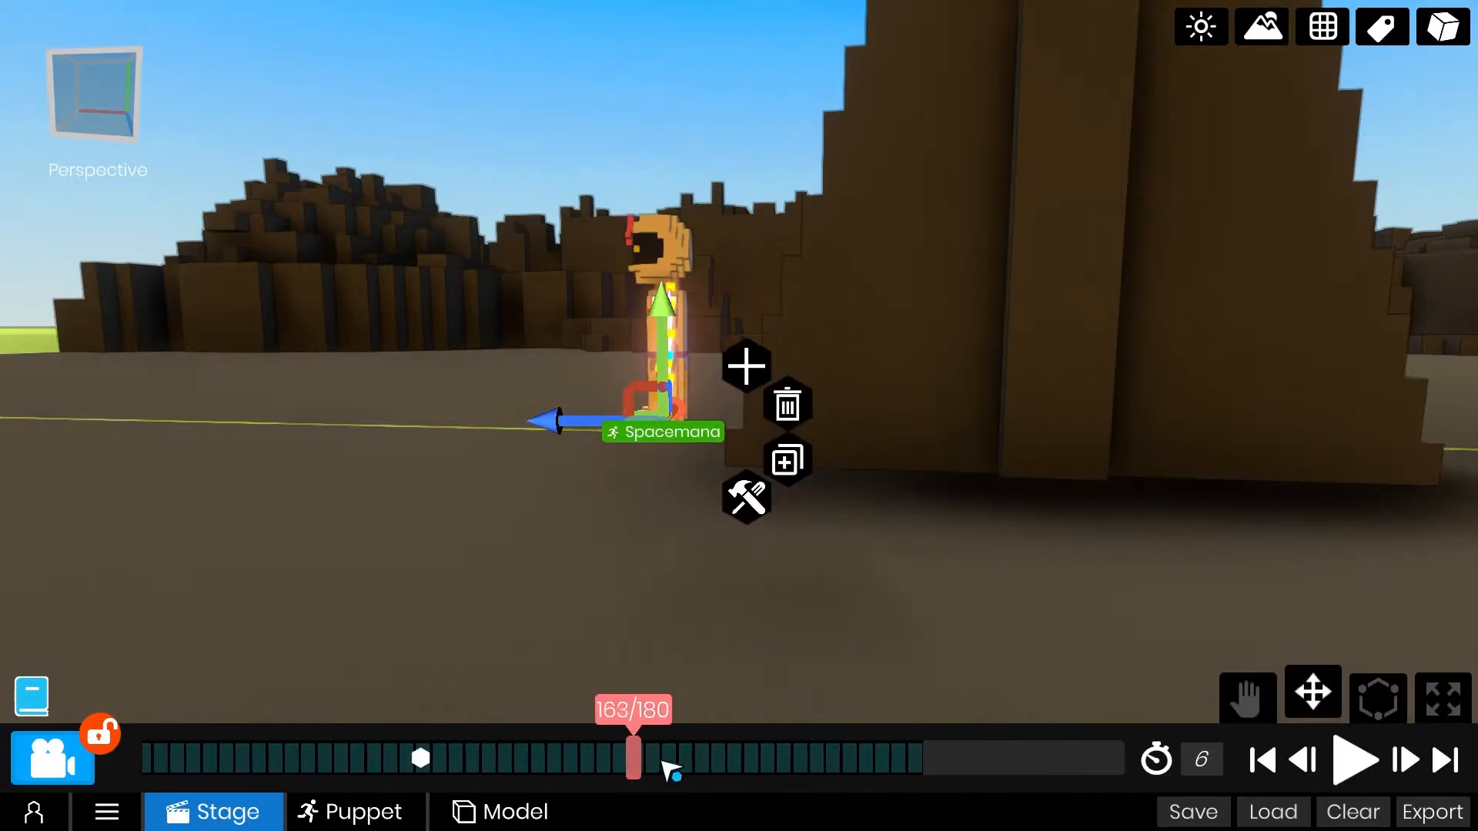
{"action": "left_click_drag", "start_coordinate": [953, 401], "coordinate": [768, 568]}
{"action": "middle_click_drag", "start_coordinate": [671, 576], "coordinate": [886, 492]}
Replay the animation from the start to check both hops.
{"action": "left_click", "coordinate": [1385, 33]}
{"action": "left_click", "coordinate": [1384, 32]}
{"action": "middle_click_drag", "start_coordinate": [1109, 454], "coordinate": [942, 499]}
{"action": "left_click", "coordinate": [1263, 761]}
{"action": "left_click", "coordinate": [1355, 762]}
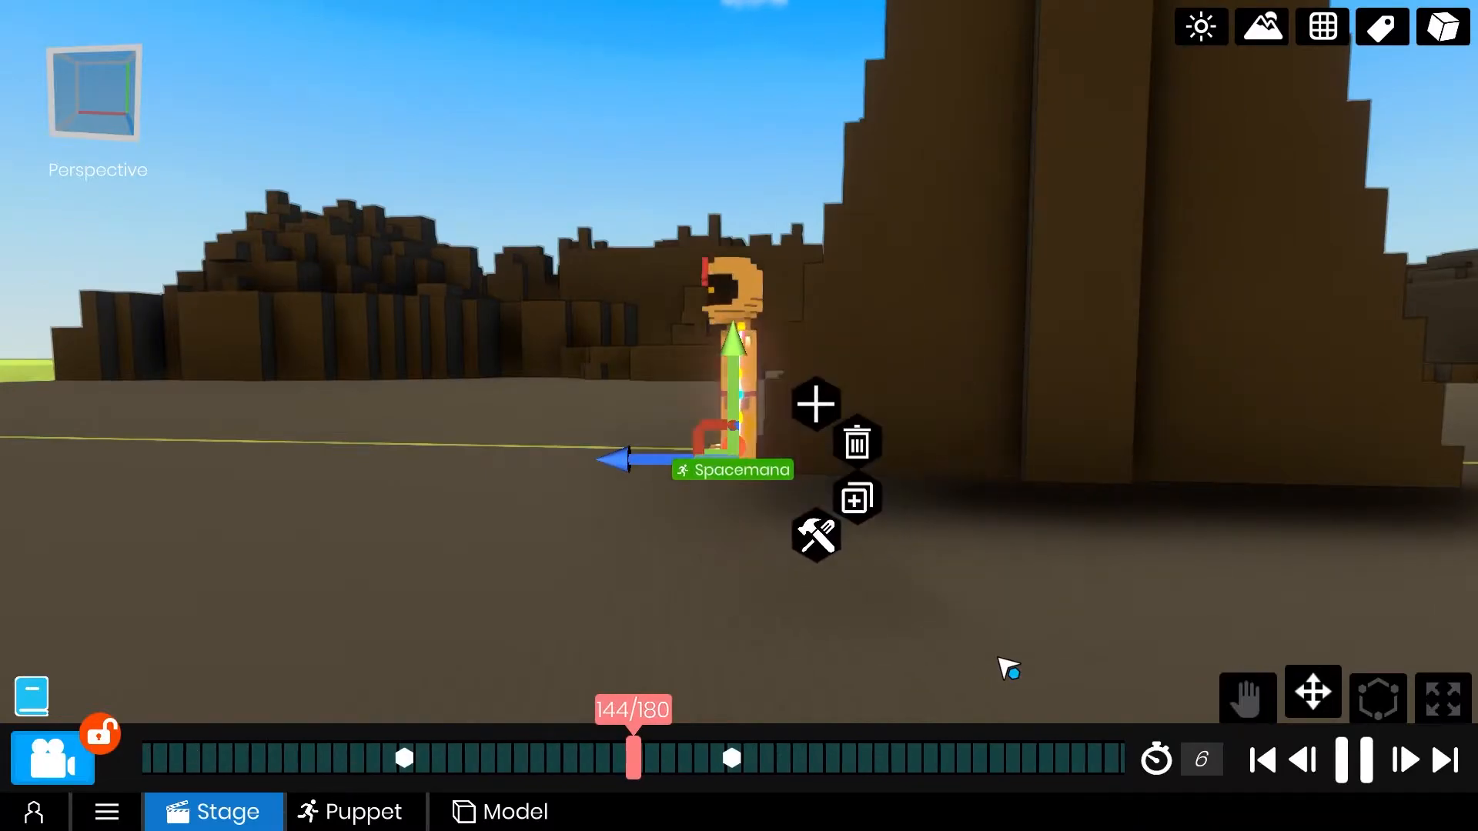
{"action": "left_click", "coordinate": [1368, 762]}
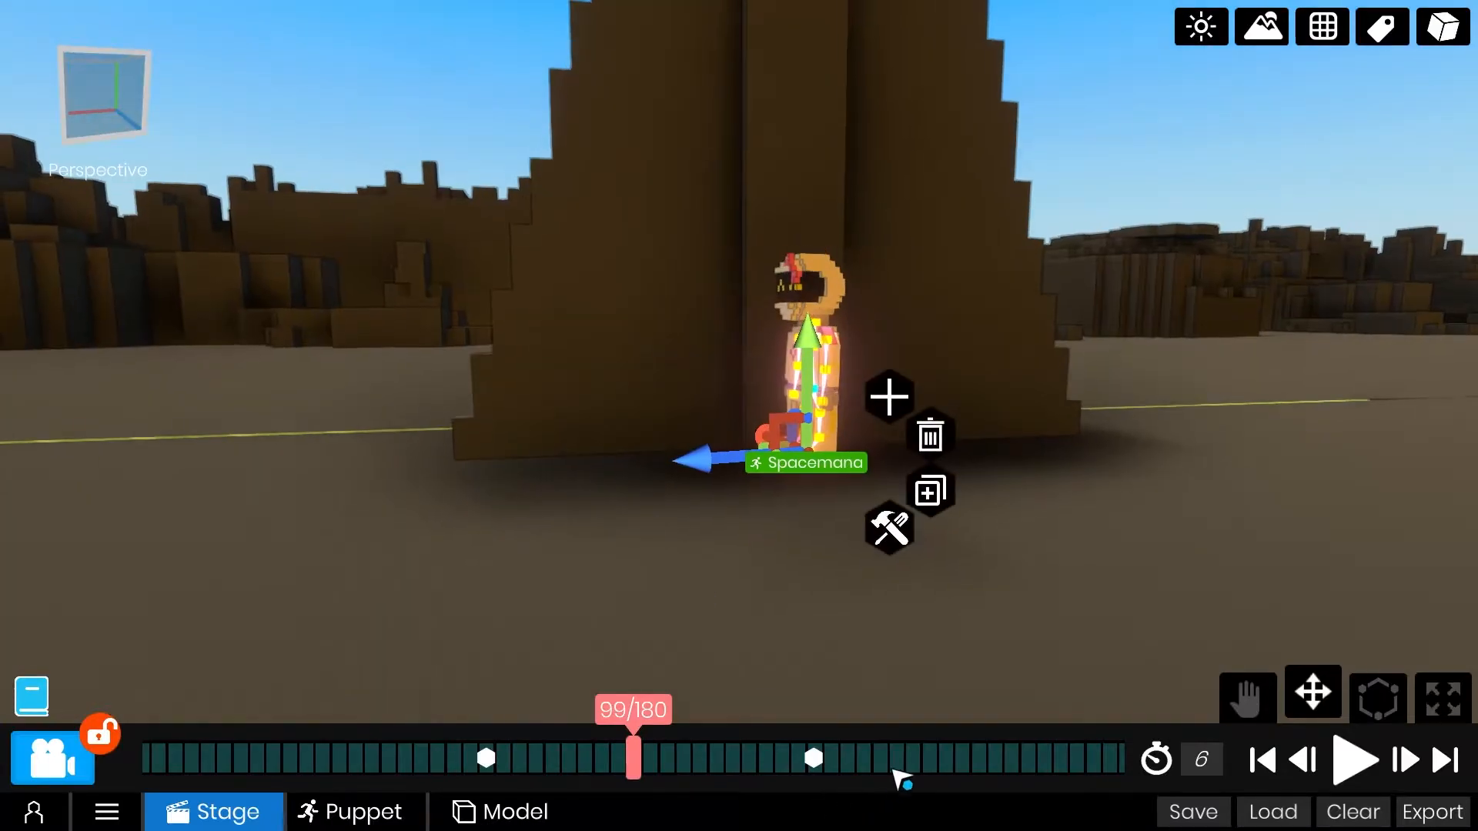
At frame 110, rotate Spacemana's left arm forward for the mid-hop pose.
{"action": "left_click_drag", "start_coordinate": [898, 778], "coordinate": [820, 782]}
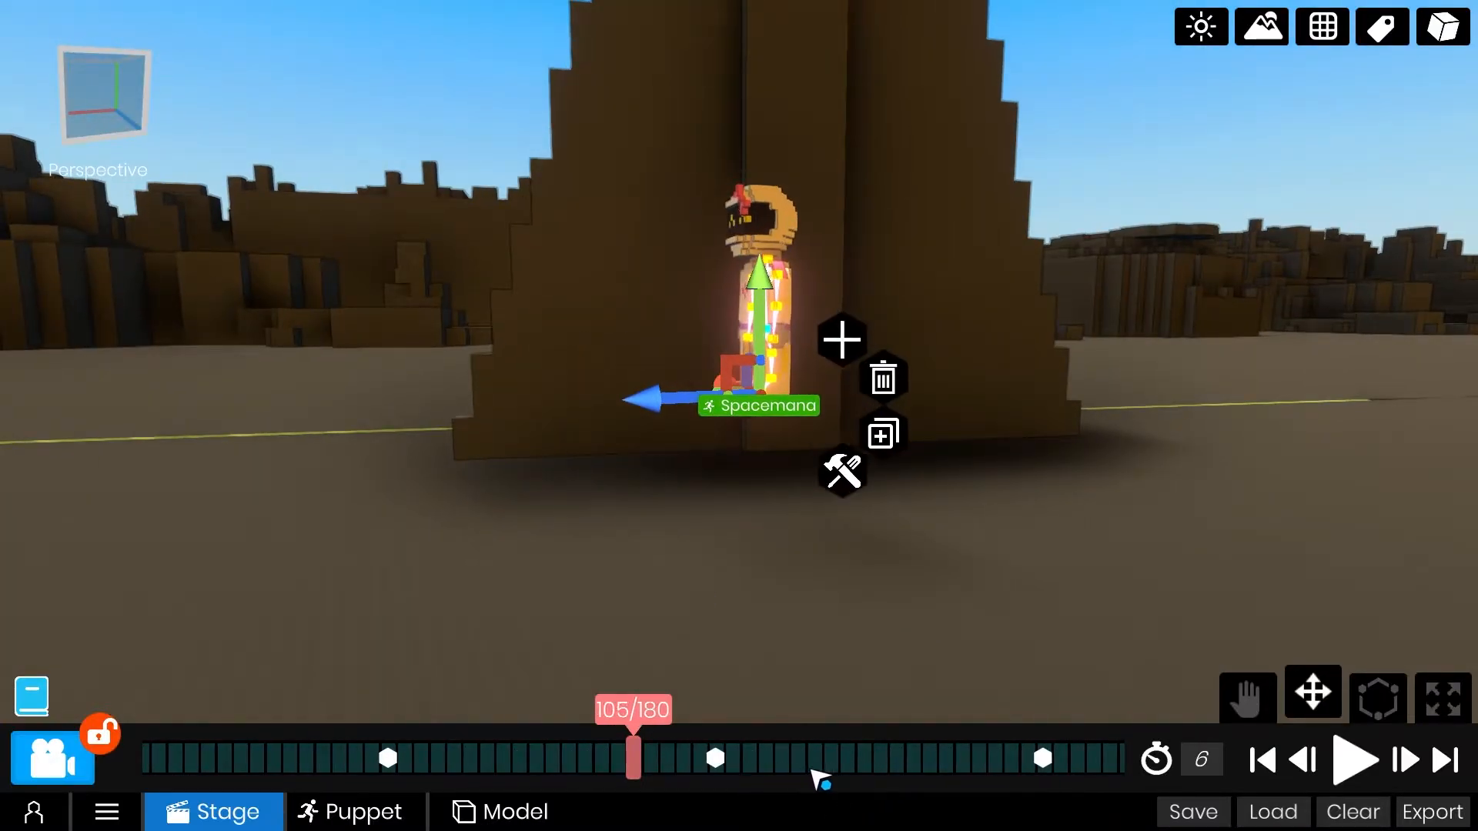
{"action": "right_click_drag", "start_coordinate": [770, 592], "coordinate": [724, 585]}
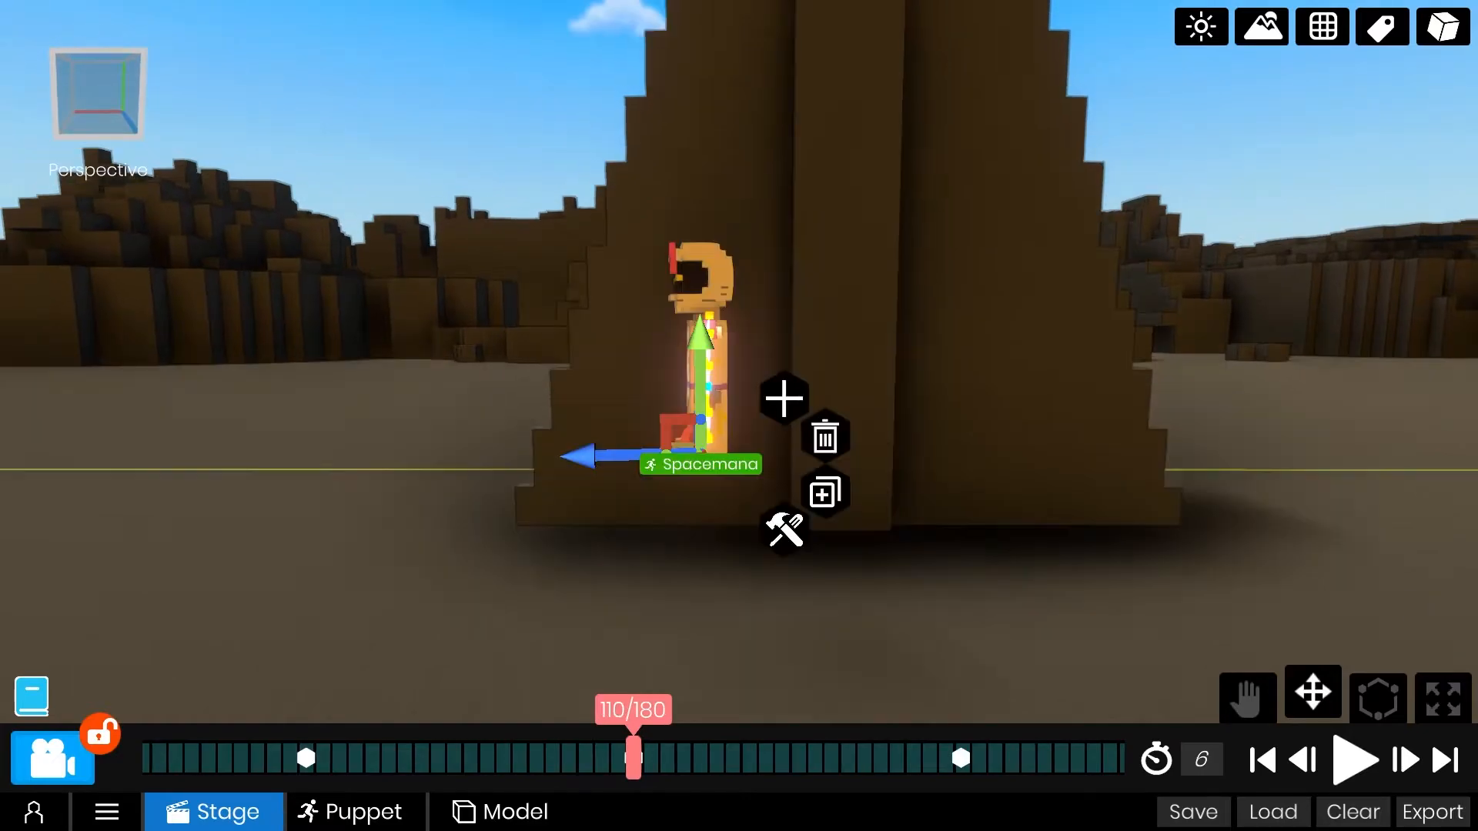
{"action": "mouse_move", "coordinate": [923, 412]}
{"action": "right_mouse_down"}
{"action": "mouse_move", "coordinate": [1032, 432]}
{"action": "mouse_move", "coordinate": [938, 432]}
{"action": "right_mouse_up"}
{"action": "mouse_move", "coordinate": [751, 757]}
{"action": "left_mouse_down"}
{"action": "mouse_move", "coordinate": [898, 755]}
{"action": "mouse_move", "coordinate": [766, 759]}
{"action": "left_mouse_up"}
{"action": "right_click_drag", "start_coordinate": [832, 647], "coordinate": [947, 562]}
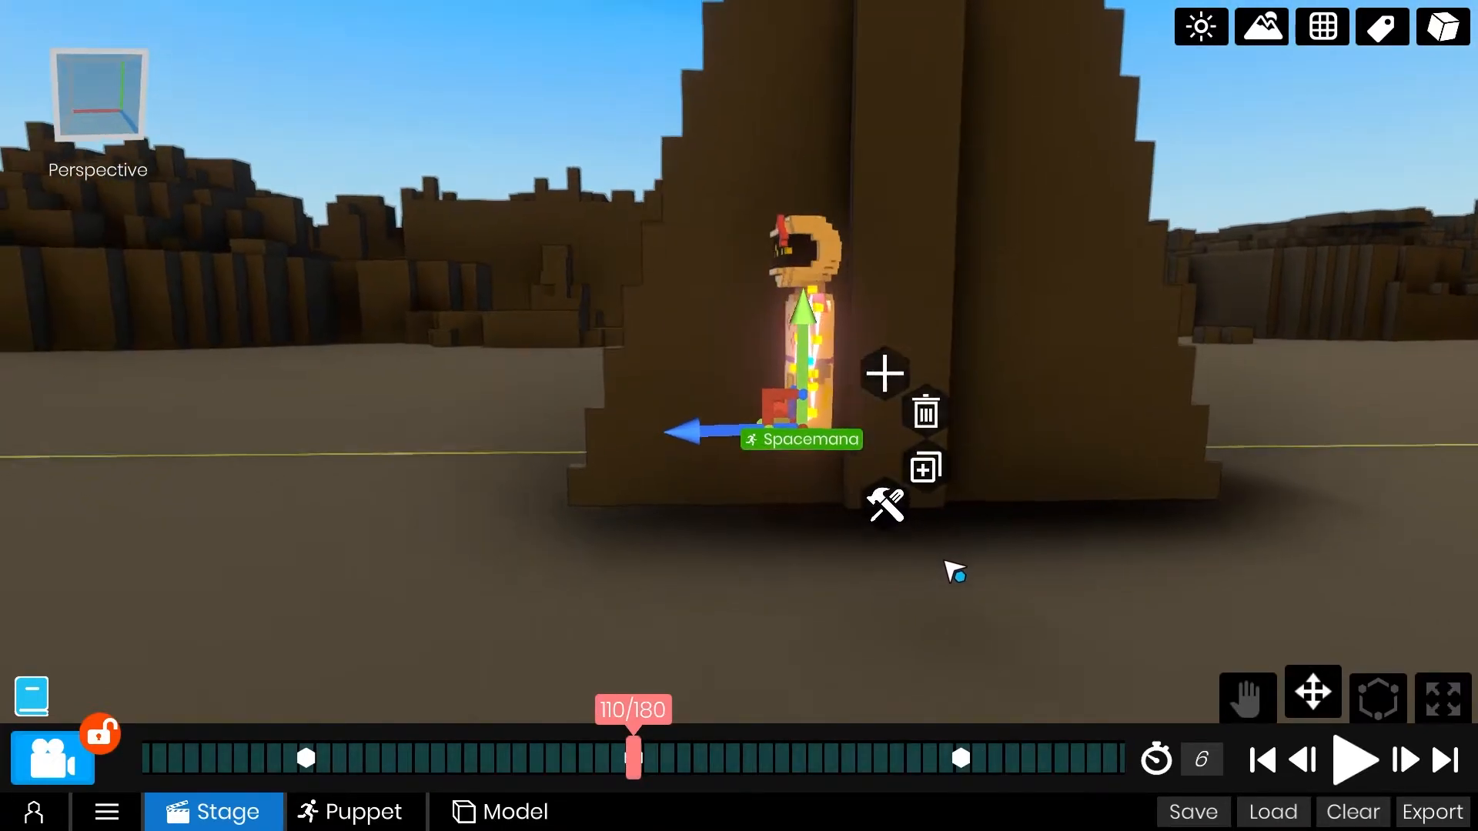
{"action": "scroll", "coordinate": [948, 462], "scroll_direction": "up", "scroll_amount": 4}
{"action": "left_click", "coordinate": [951, 128]}
{"action": "key", "text": "e"}
{"action": "left_click_drag", "start_coordinate": [871, 181], "coordinate": [847, 133]}
At frame 110, rotate Spacemana's left leg back, right arm back and right leg forward to complete the striding pose.
{"action": "left_click", "coordinate": [917, 340]}
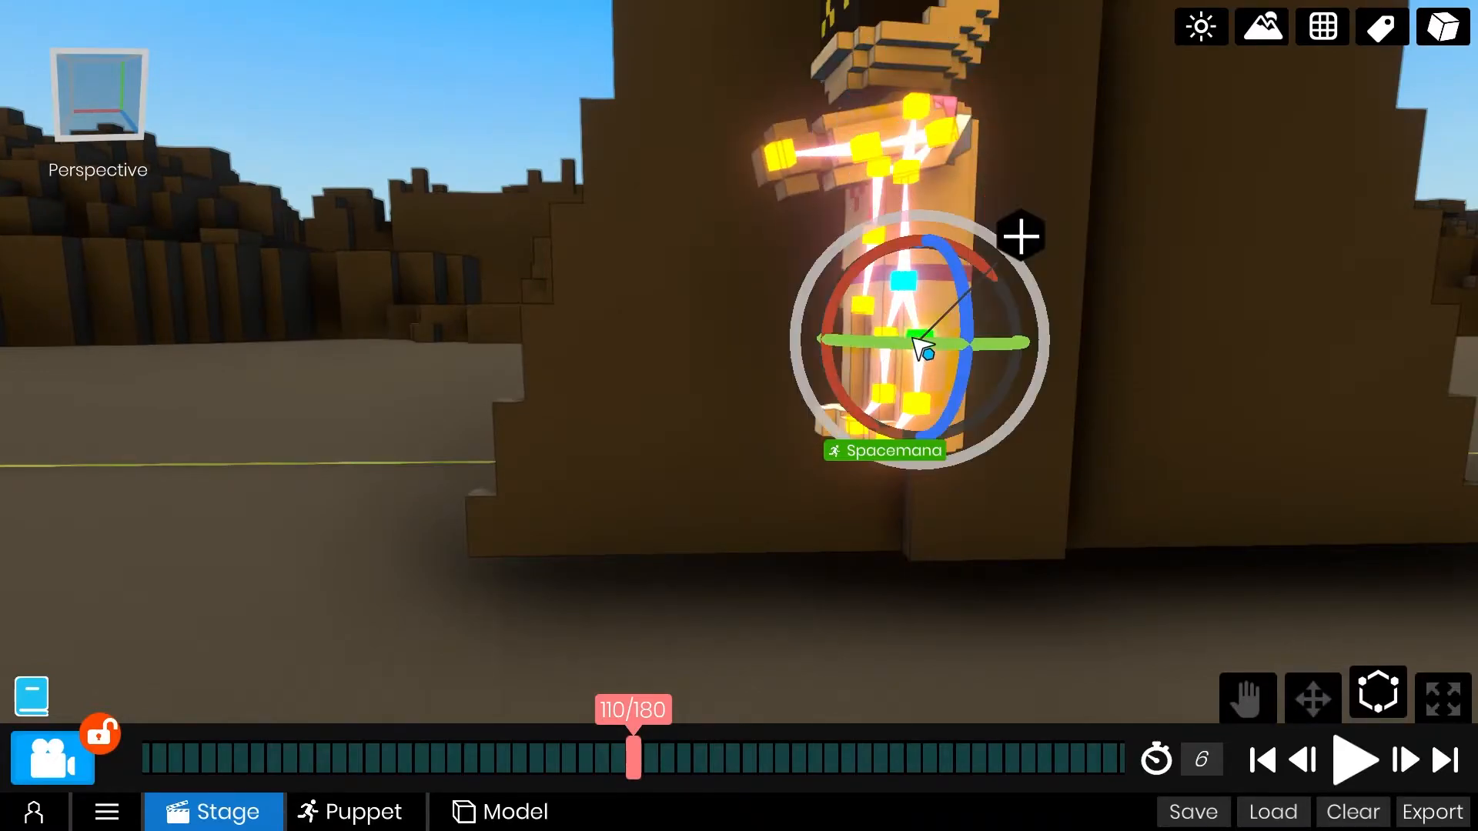
{"action": "scroll", "coordinate": [755, 331], "scroll_direction": "down", "scroll_amount": 3}
{"action": "right_click_drag", "start_coordinate": [799, 481], "coordinate": [697, 295]}
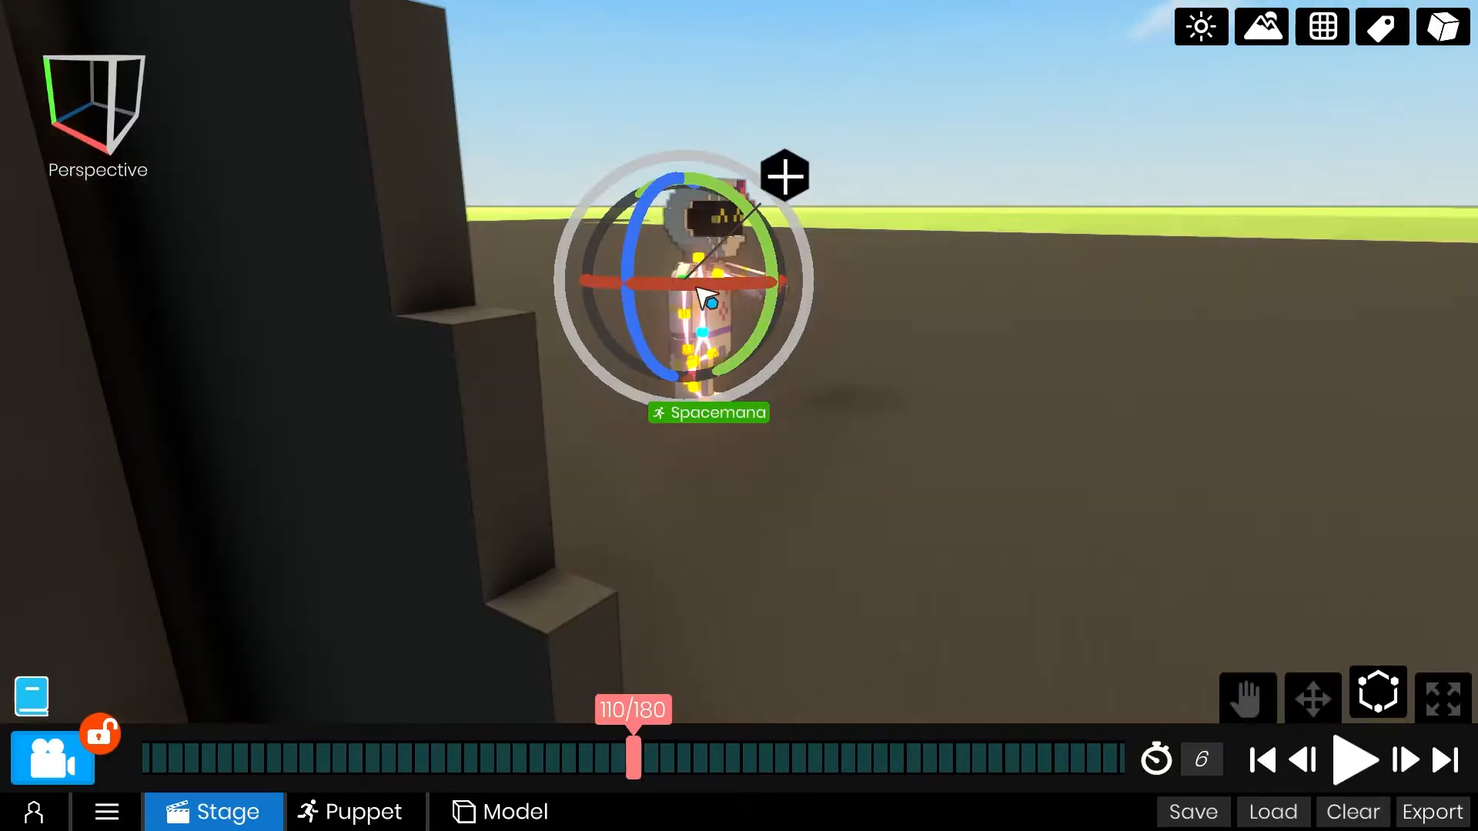
{"action": "left_click", "coordinate": [709, 365]}
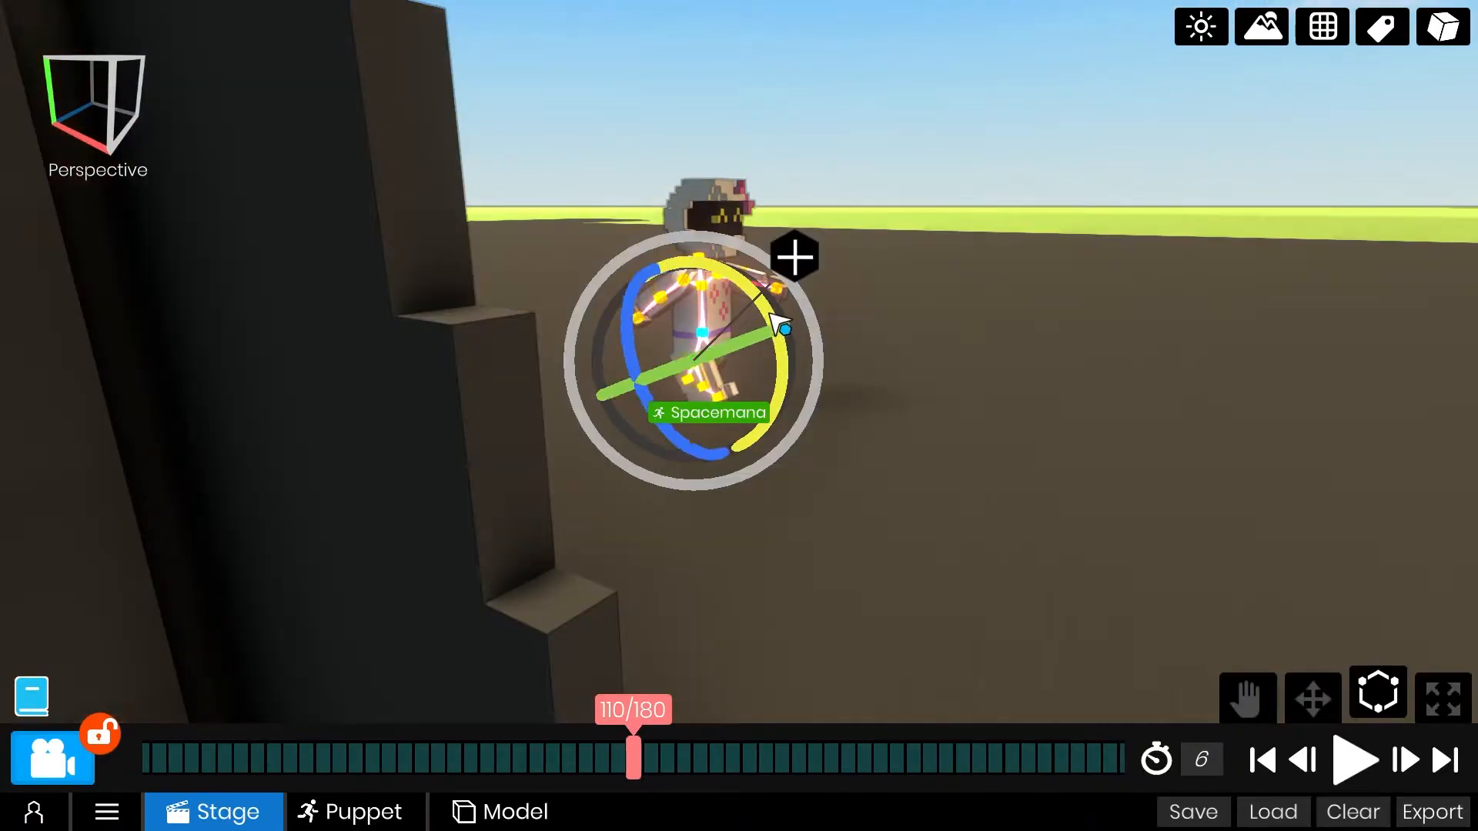
{"action": "right_click_drag", "start_coordinate": [766, 297], "coordinate": [822, 639]}
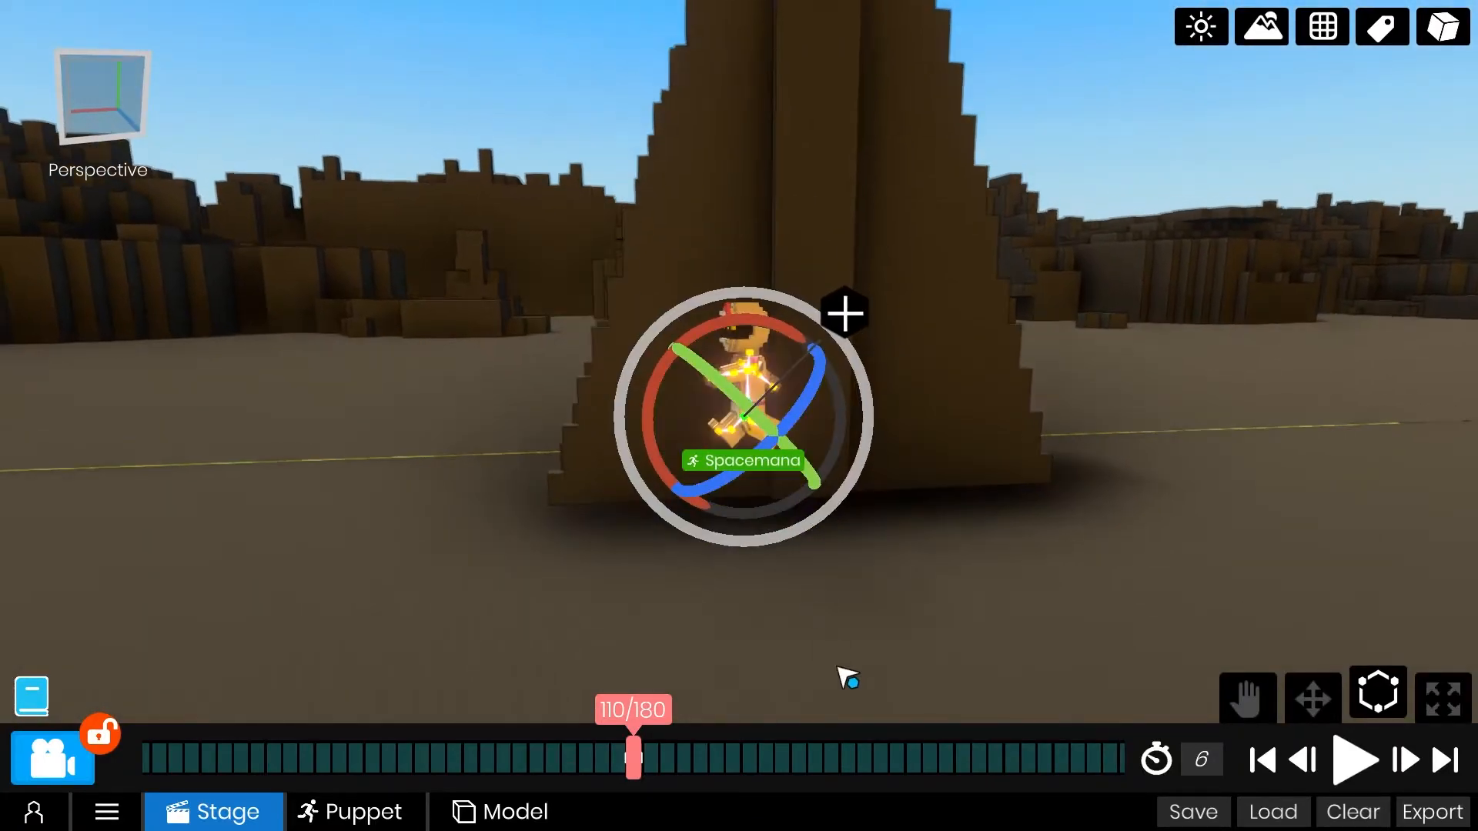
At frame 130, rotate Spacemana's left arm and left leg back down for the landing.
{"action": "left_click_drag", "start_coordinate": [828, 757], "coordinate": [502, 748]}
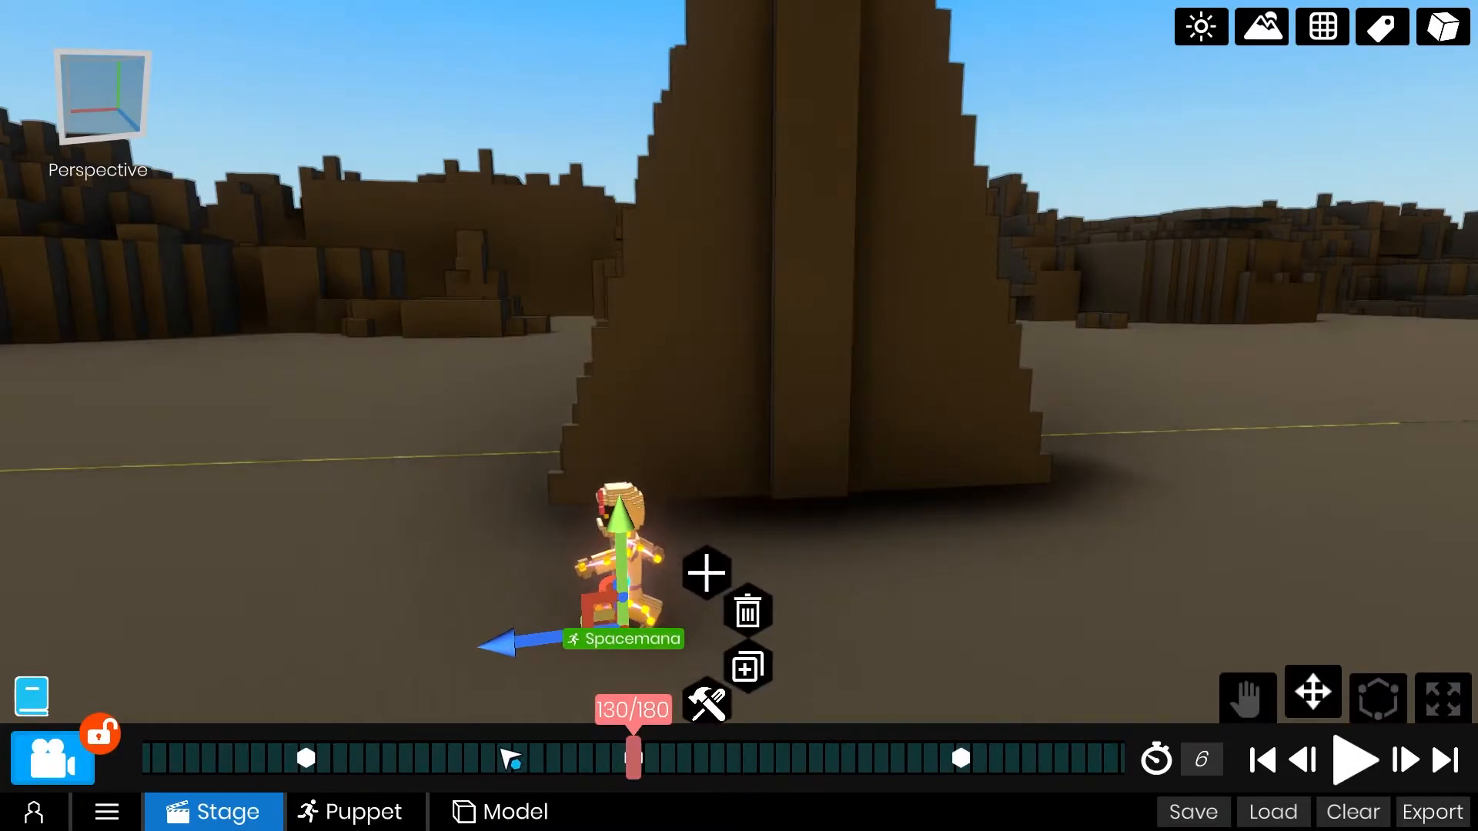
{"action": "middle_click_drag", "start_coordinate": [471, 640], "coordinate": [565, 437]}
{"action": "scroll", "coordinate": [635, 386], "scroll_direction": "up", "scroll_amount": 6}
{"action": "scroll", "coordinate": [753, 176], "scroll_direction": "down", "scroll_amount": 5}
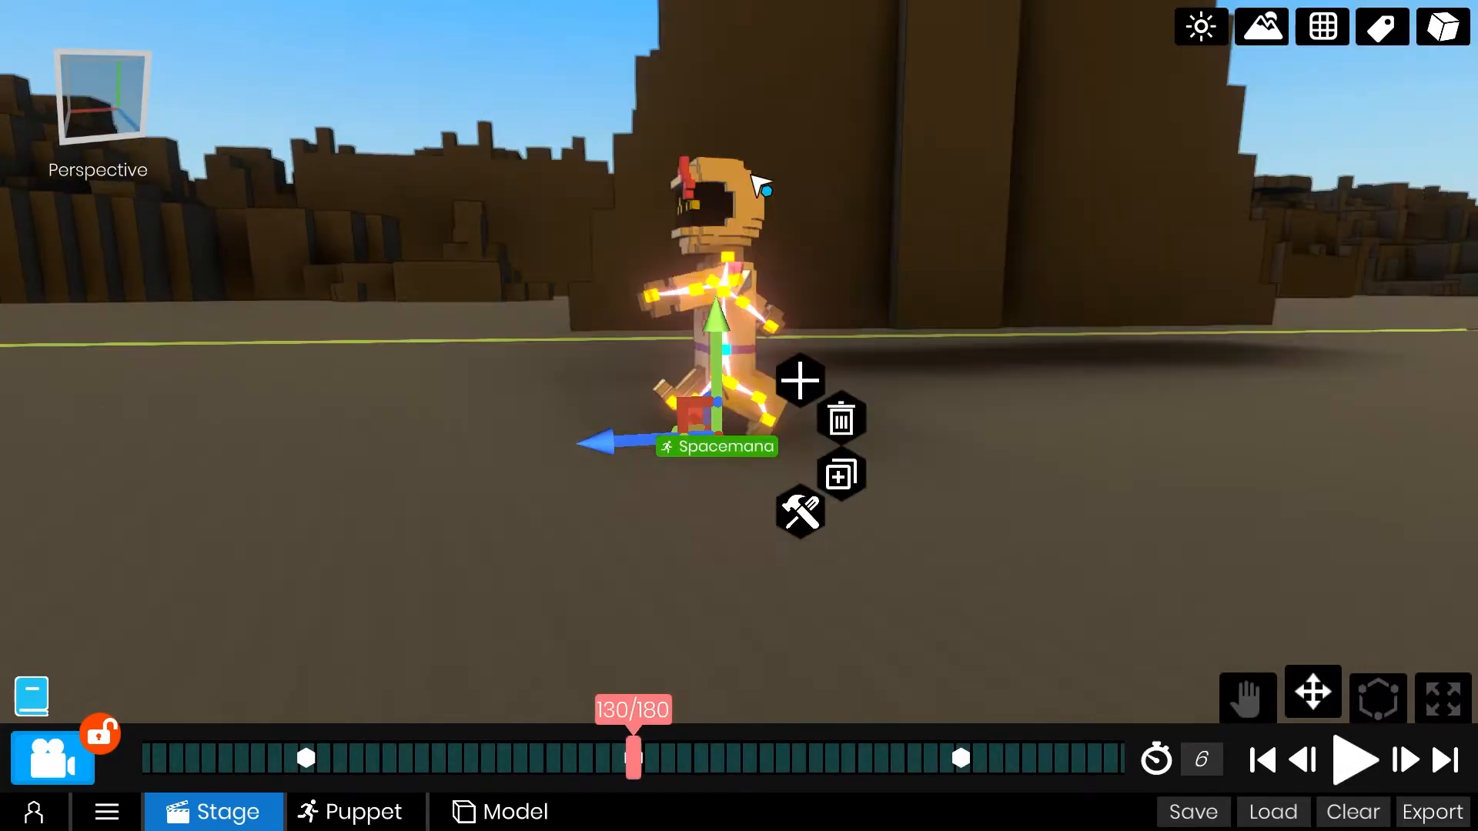
{"action": "left_click", "coordinate": [749, 290]}
{"action": "scroll", "coordinate": [638, 304], "scroll_direction": "up", "scroll_amount": 5}
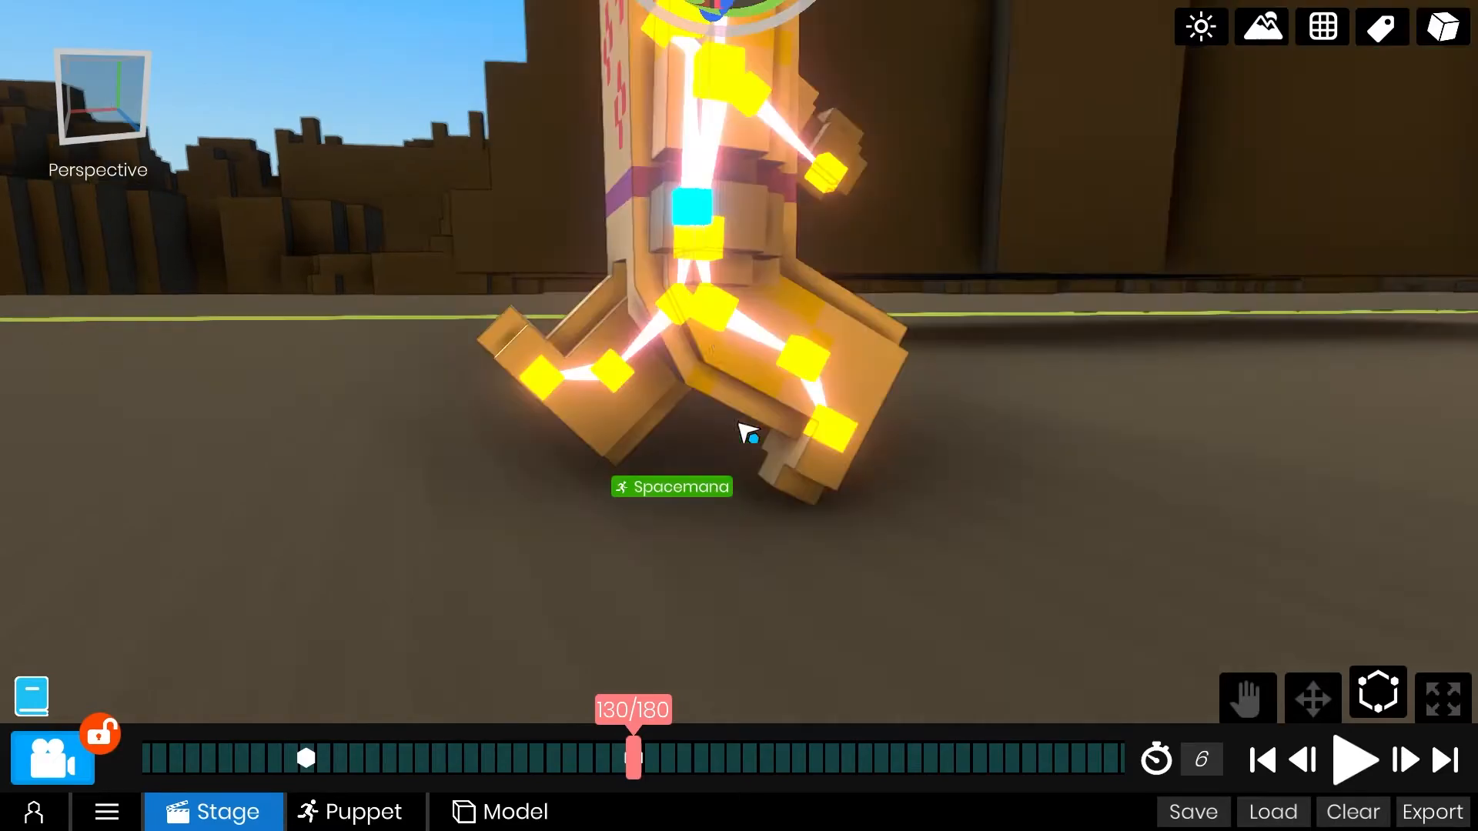
{"action": "scroll", "coordinate": [666, 333], "scroll_direction": "down", "scroll_amount": 3}
{"action": "right_click_drag", "start_coordinate": [759, 295], "coordinate": [1019, 348]}
At frame 130, straighten Spacemana's right leg and lower its right arm to finish the landing pose.
{"action": "scroll", "coordinate": [878, 327], "scroll_direction": "up", "scroll_amount": 4}
{"action": "left_click", "coordinate": [827, 296]}
{"action": "scroll", "coordinate": [869, 338], "scroll_direction": "down", "scroll_amount": 4}
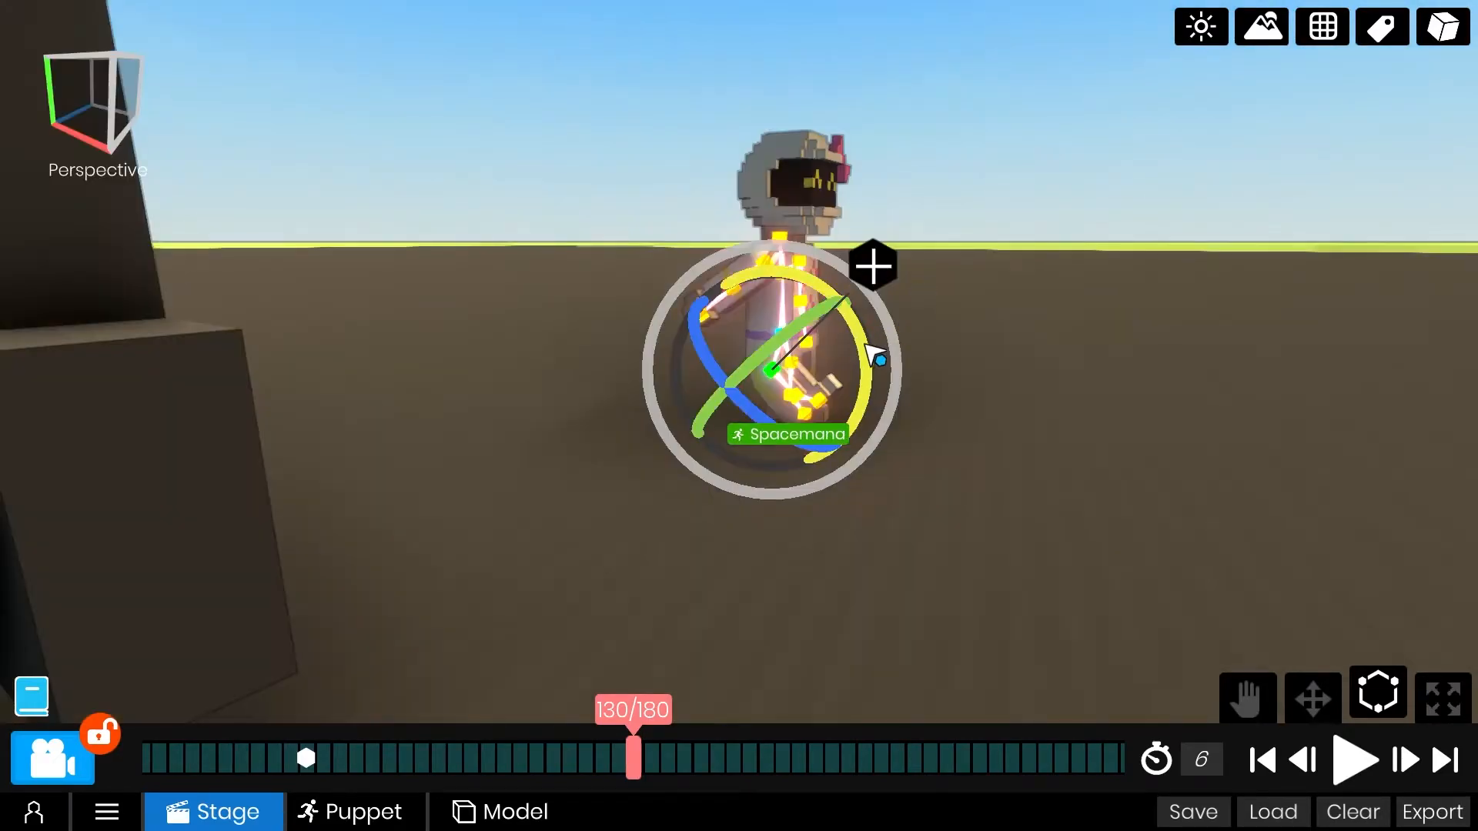
{"action": "left_click", "coordinate": [765, 262]}
{"action": "left_click_drag", "start_coordinate": [860, 274], "coordinate": [864, 254]}
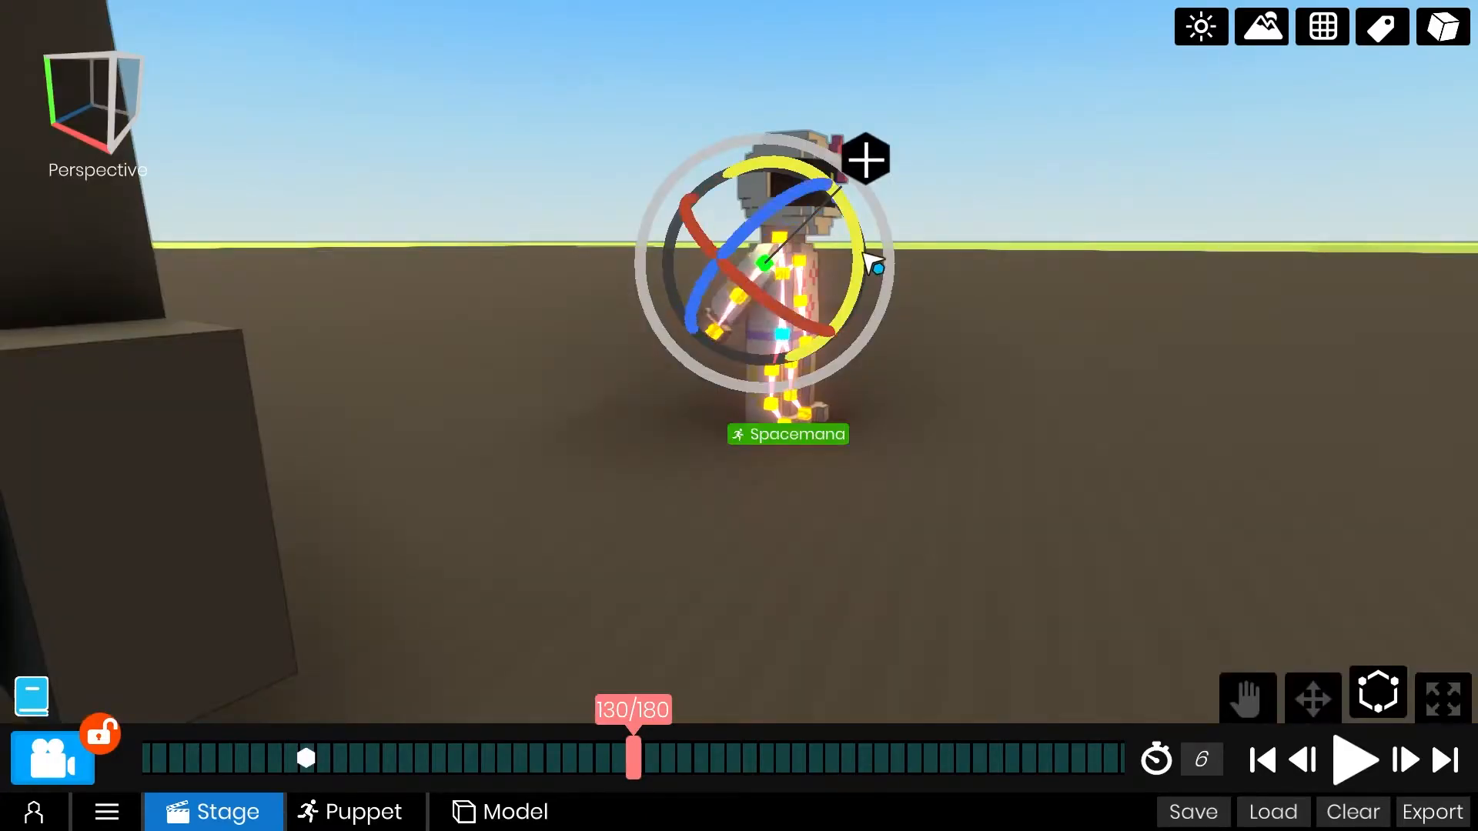
At frame 150, rotate Spacemana's right arm forward and pose its right leg for the second hop.
{"action": "left_click_drag", "start_coordinate": [986, 749], "coordinate": [637, 767]}
{"action": "middle_click_drag", "start_coordinate": [1047, 185], "coordinate": [967, 380]}
{"action": "left_click_drag", "start_coordinate": [803, 756], "coordinate": [1130, 725]}
{"action": "left_click_drag", "start_coordinate": [772, 767], "coordinate": [445, 761]}
{"action": "left_click_drag", "start_coordinate": [984, 226], "coordinate": [992, 209]}
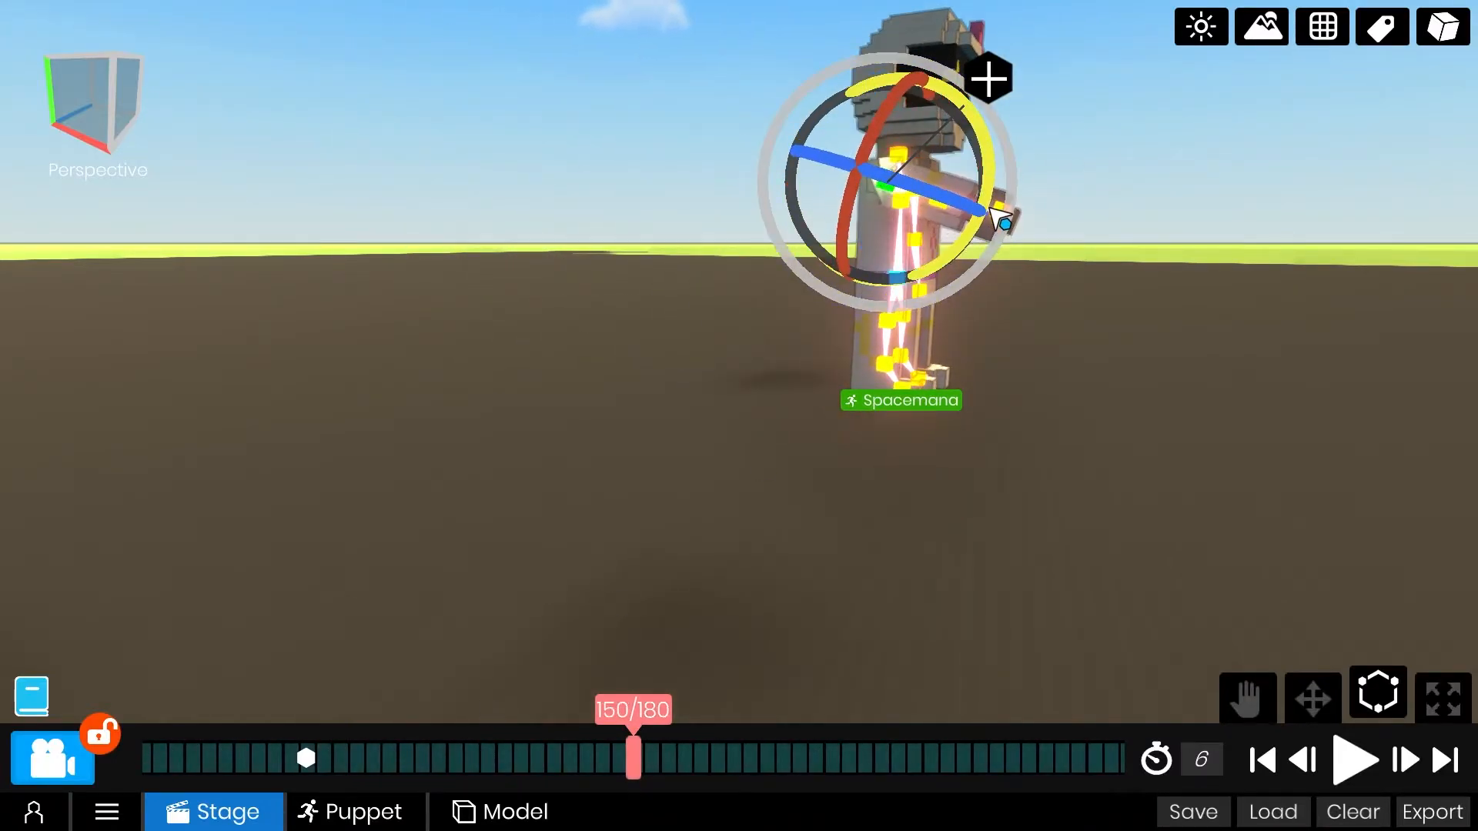
{"action": "left_click", "coordinate": [891, 328]}
{"action": "right_click_drag", "start_coordinate": [992, 312], "coordinate": [506, 300]}
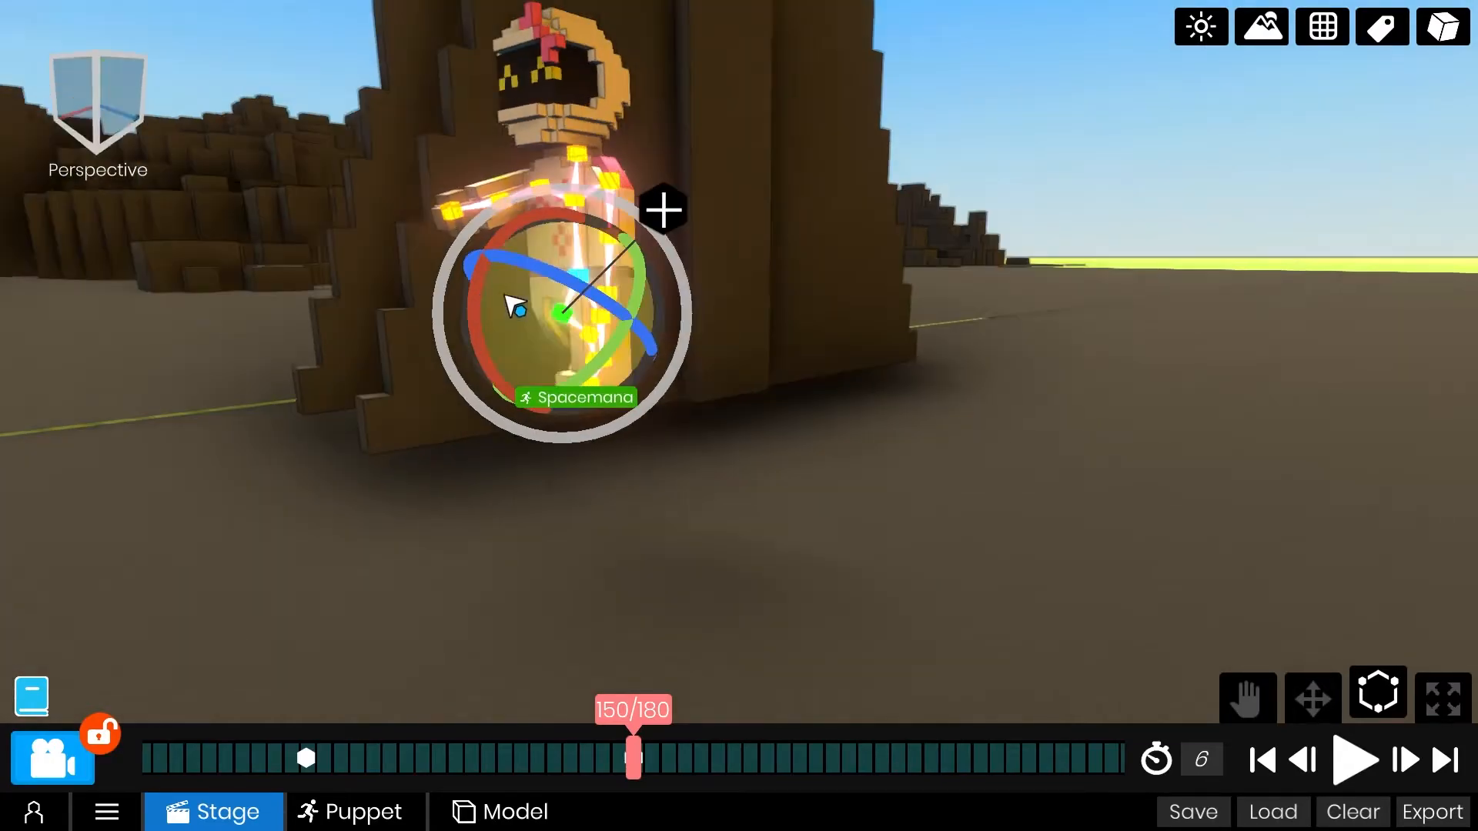
At frame 150, rotate Spacemana's left arm back and its left leg forward for the mid-air stride.
{"action": "left_click", "coordinate": [600, 186]}
{"action": "scroll", "coordinate": [546, 131], "scroll_direction": "down", "scroll_amount": 3}
{"action": "left_click_drag", "start_coordinate": [607, 244], "coordinate": [618, 303]}
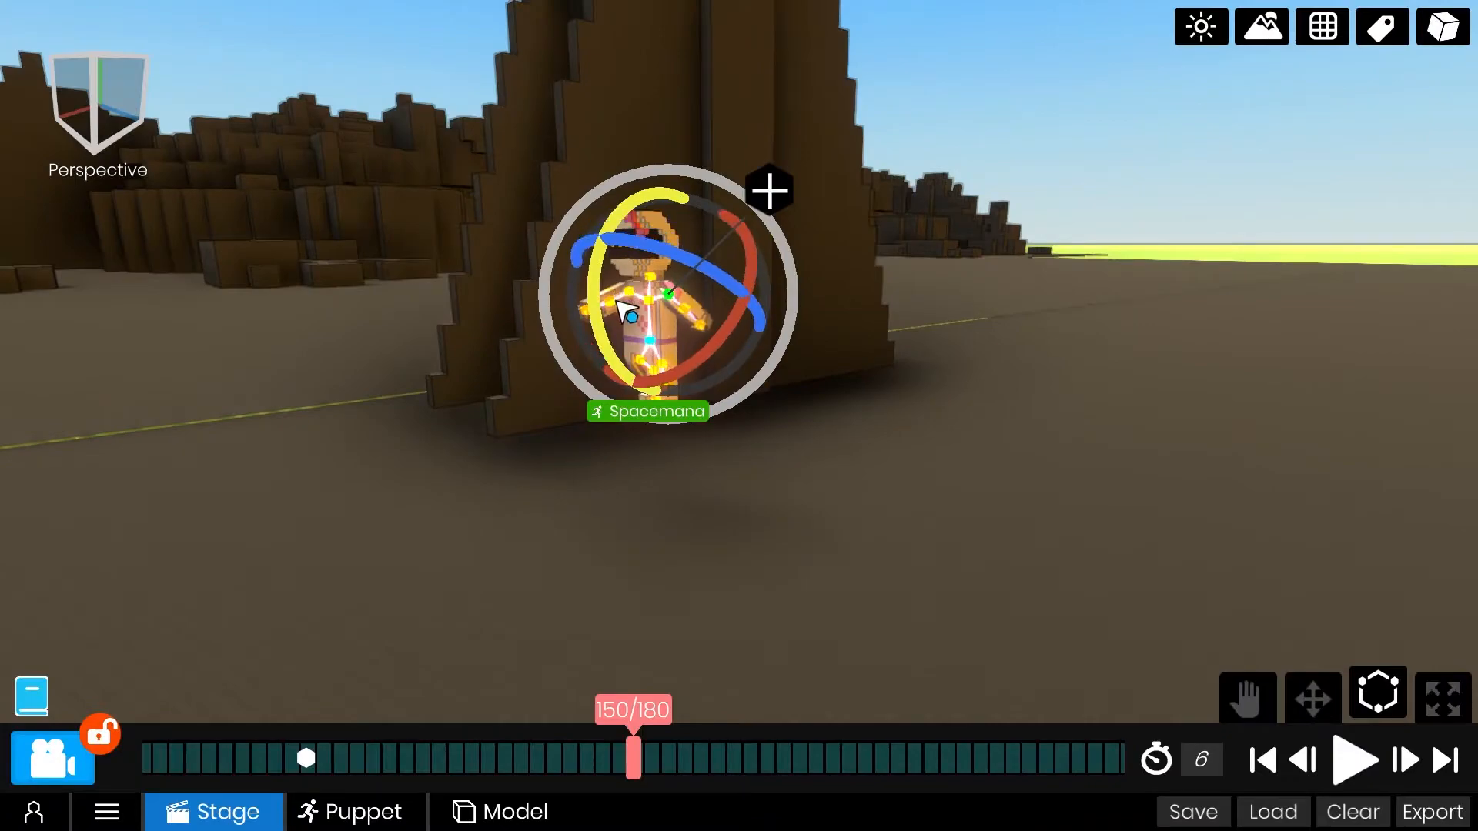
{"action": "left_click", "coordinate": [665, 360]}
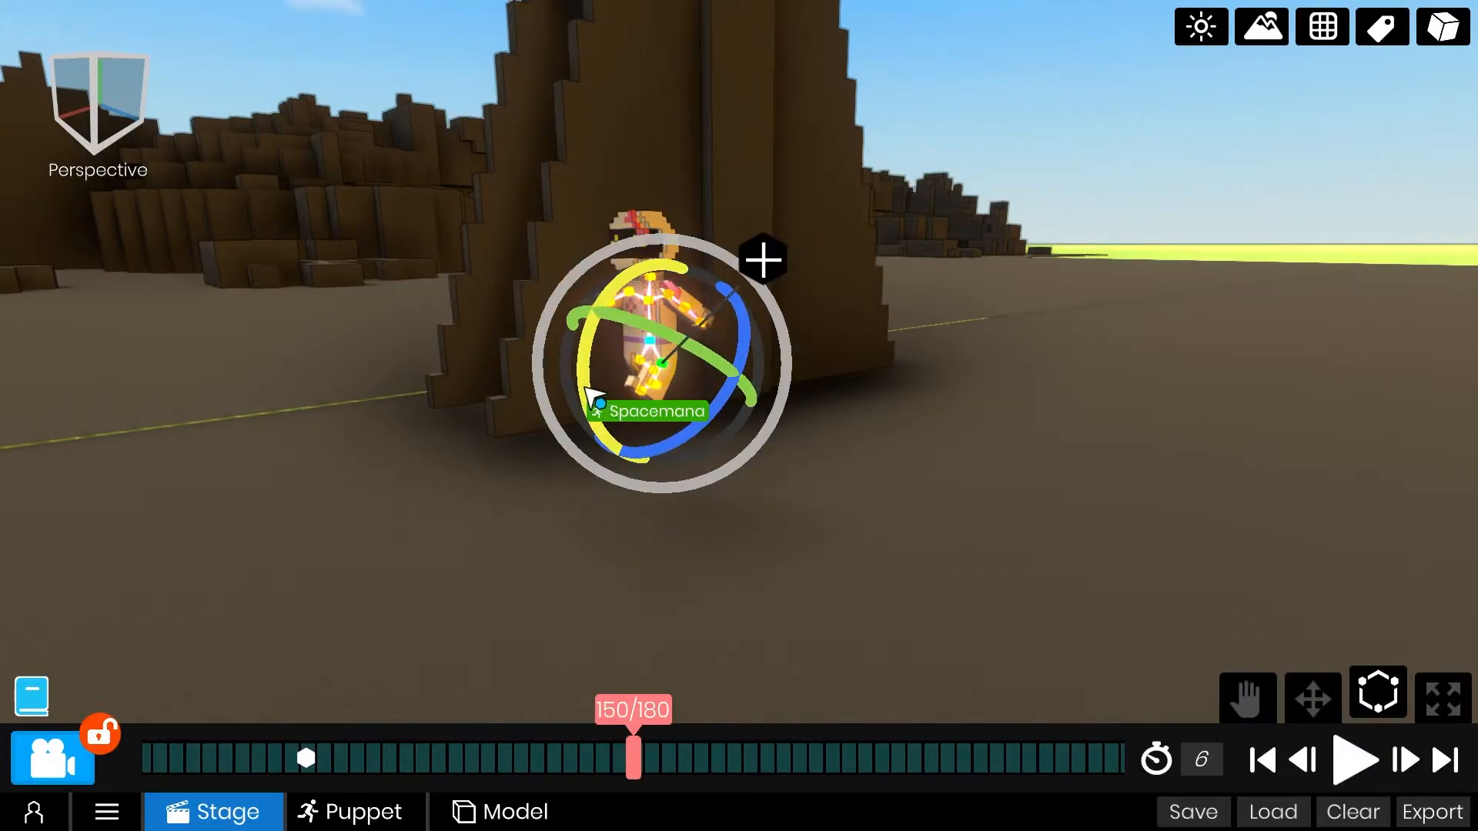
At frame 180, straighten Spacemana's left leg and rotate its left arm back down.
{"action": "left_click_drag", "start_coordinate": [861, 764], "coordinate": [390, 791]}
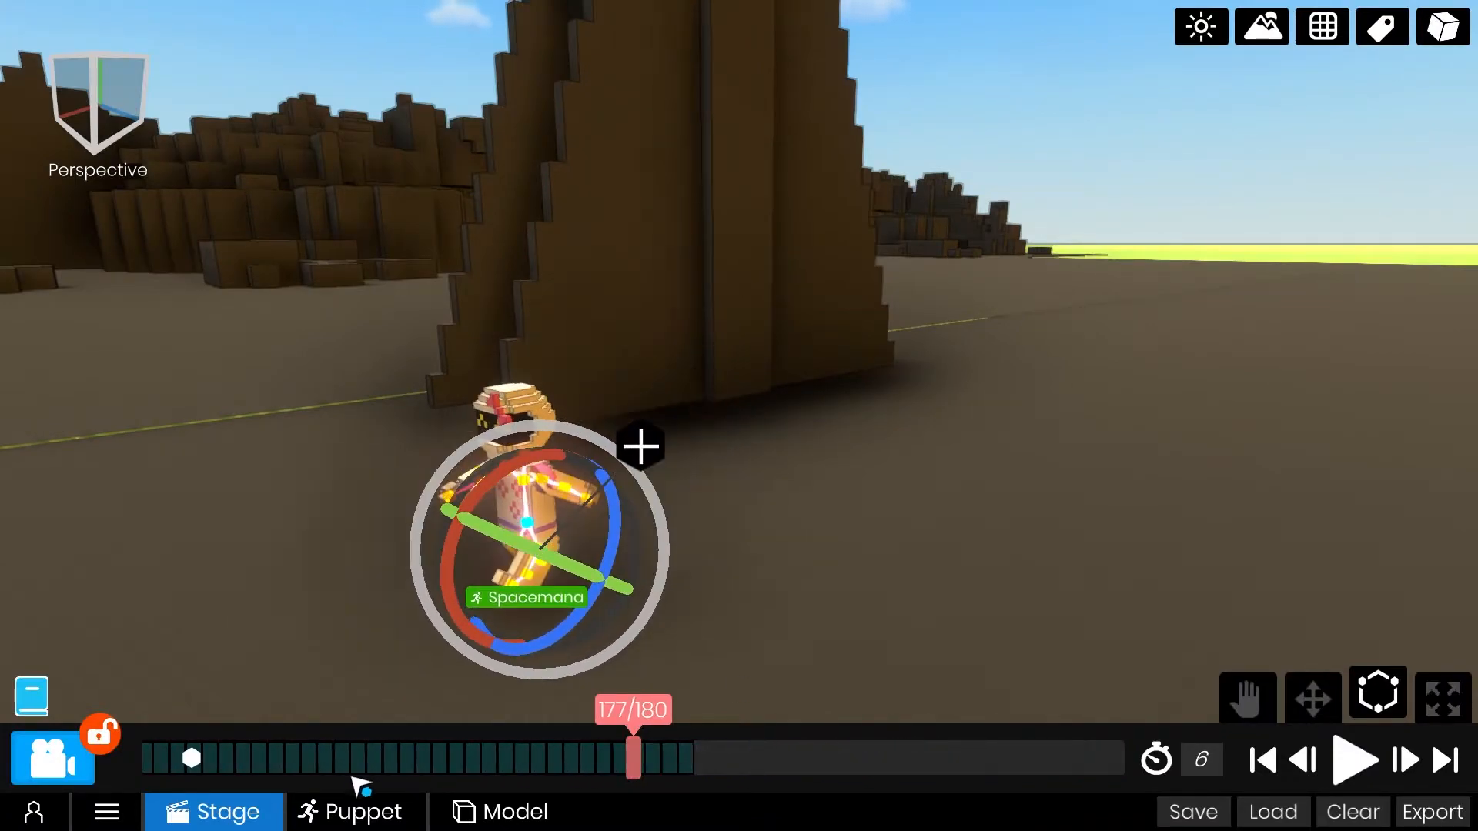
{"action": "left_click_drag", "start_coordinate": [416, 641], "coordinate": [457, 687]}
{"action": "middle_click_drag", "start_coordinate": [498, 634], "coordinate": [567, 526]}
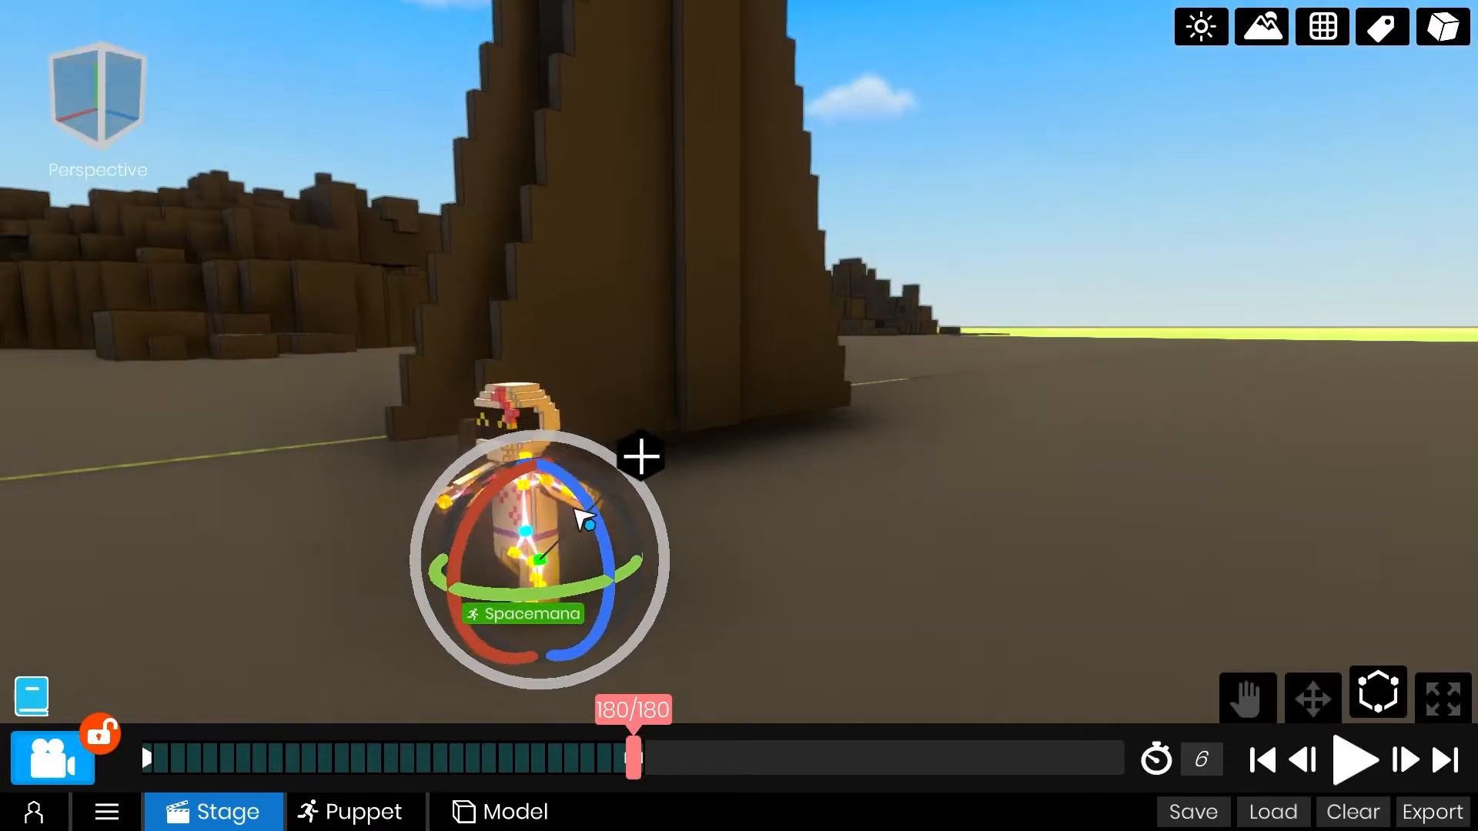
{"action": "left_click", "coordinate": [547, 473]}
{"action": "scroll", "coordinate": [464, 520], "scroll_direction": "down", "scroll_amount": 3}
{"action": "middle_click_drag", "start_coordinate": [464, 520], "coordinate": [440, 511]}
{"action": "left_click_drag", "start_coordinate": [487, 496], "coordinate": [526, 399]}
At frame 180, straighten Spacemana's right leg and lower its right arm to complete the final standing pose.
{"action": "middle_click_drag", "start_coordinate": [616, 397], "coordinate": [1144, 451]}
{"action": "scroll", "coordinate": [1144, 451], "scroll_direction": "up", "scroll_amount": 5}
{"action": "left_click", "coordinate": [709, 547]}
{"action": "left_click_drag", "start_coordinate": [810, 529], "coordinate": [803, 506]}
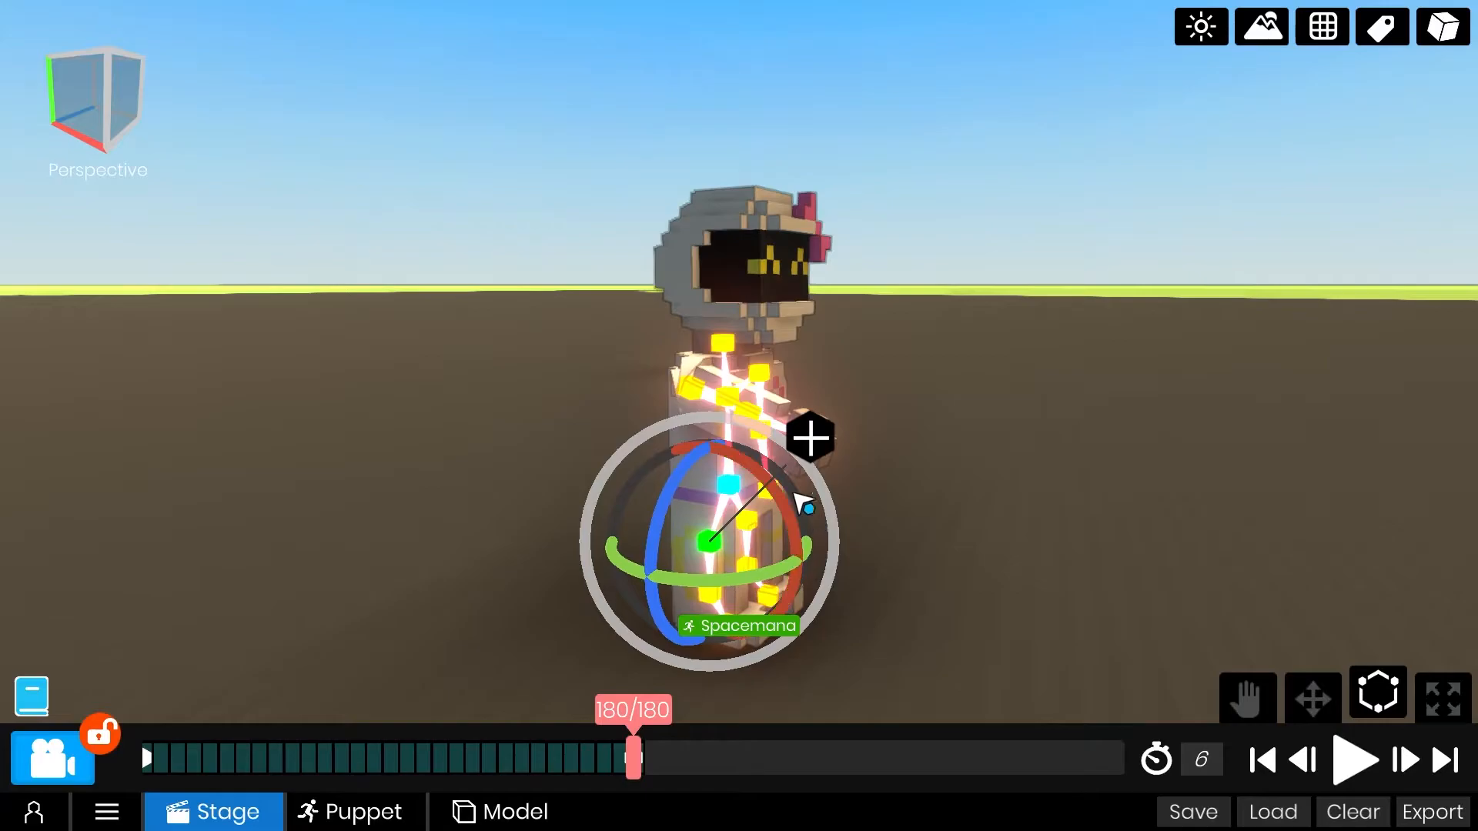
{"action": "left_click", "coordinate": [686, 387]}
{"action": "left_click_drag", "start_coordinate": [747, 312], "coordinate": [770, 384]}
Play back the animation, hide the object labels and replay it from the start to check the limb movements.
{"action": "middle_click_drag", "start_coordinate": [770, 385], "coordinate": [370, 454]}
{"action": "scroll", "coordinate": [369, 455], "scroll_direction": "down", "scroll_amount": 5}
{"action": "left_click", "coordinate": [1299, 762]}
{"action": "left_click", "coordinate": [1358, 762]}
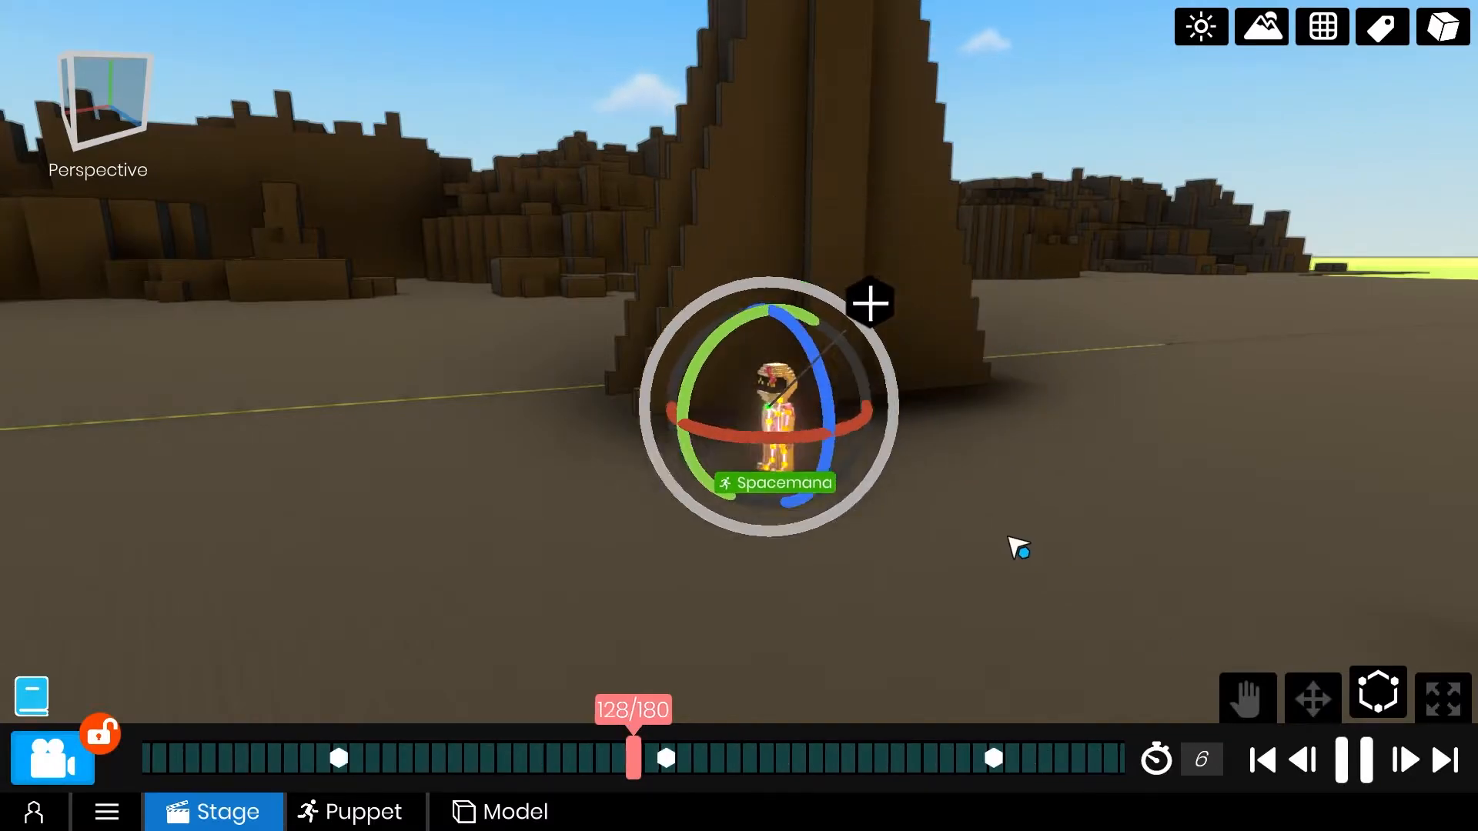
{"action": "key", "text": "space"}
{"action": "left_click", "coordinate": [691, 423]}
{"action": "left_click", "coordinate": [1367, 34]}
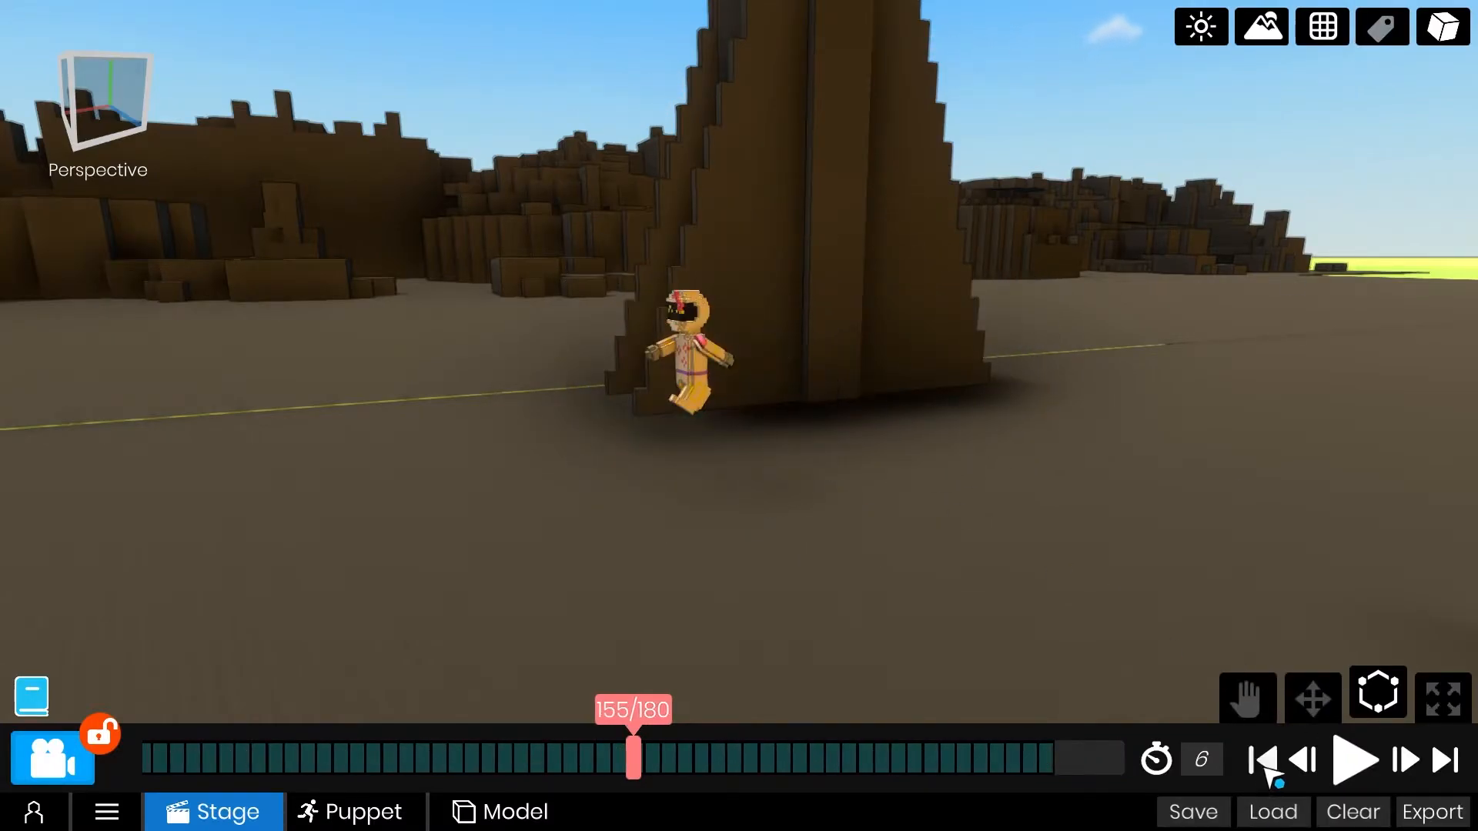
{"action": "left_click", "coordinate": [1262, 764]}
{"action": "key", "text": "space"}
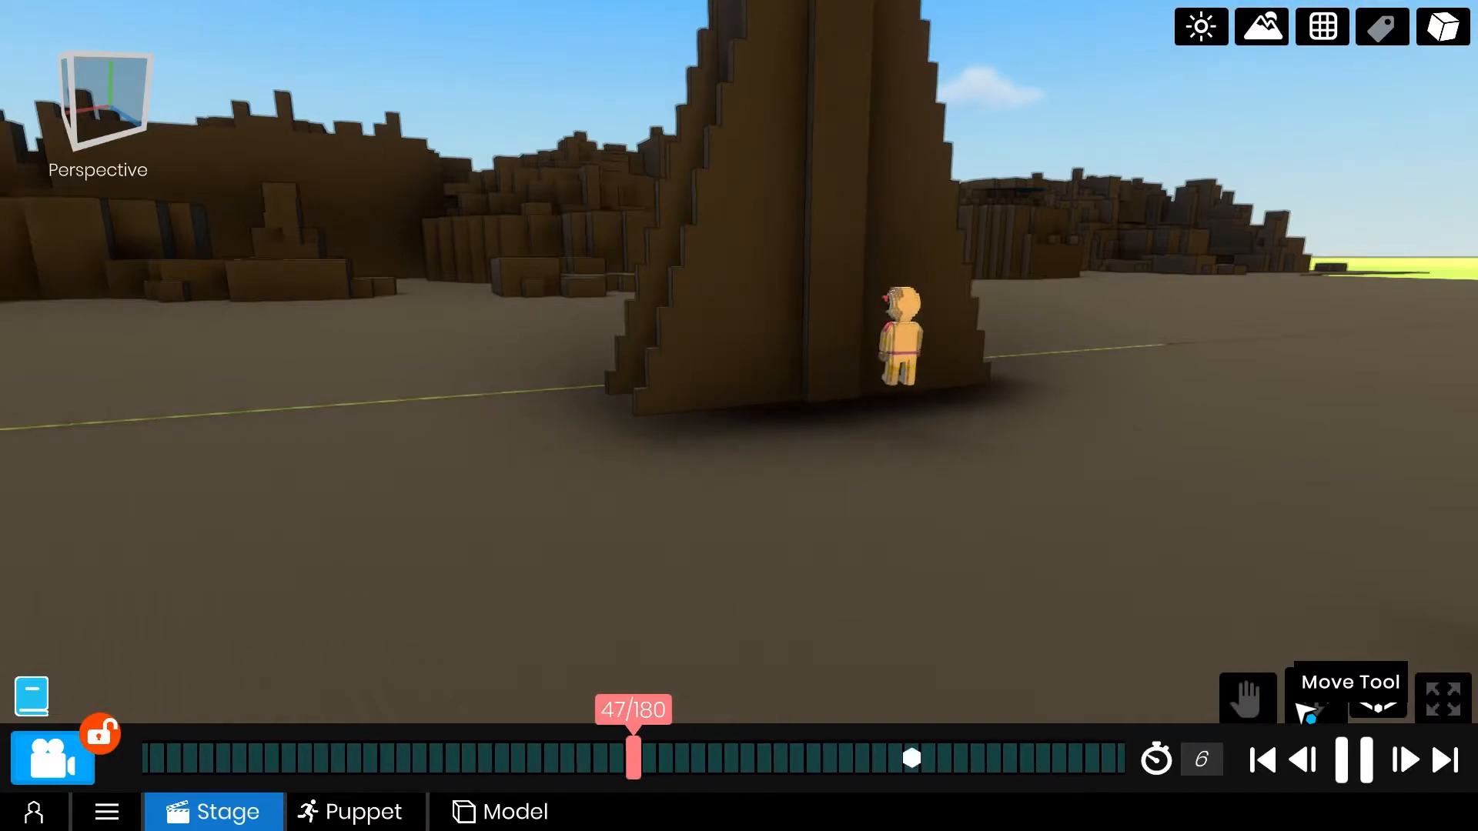
{"action": "left_click", "coordinate": [1357, 762]}
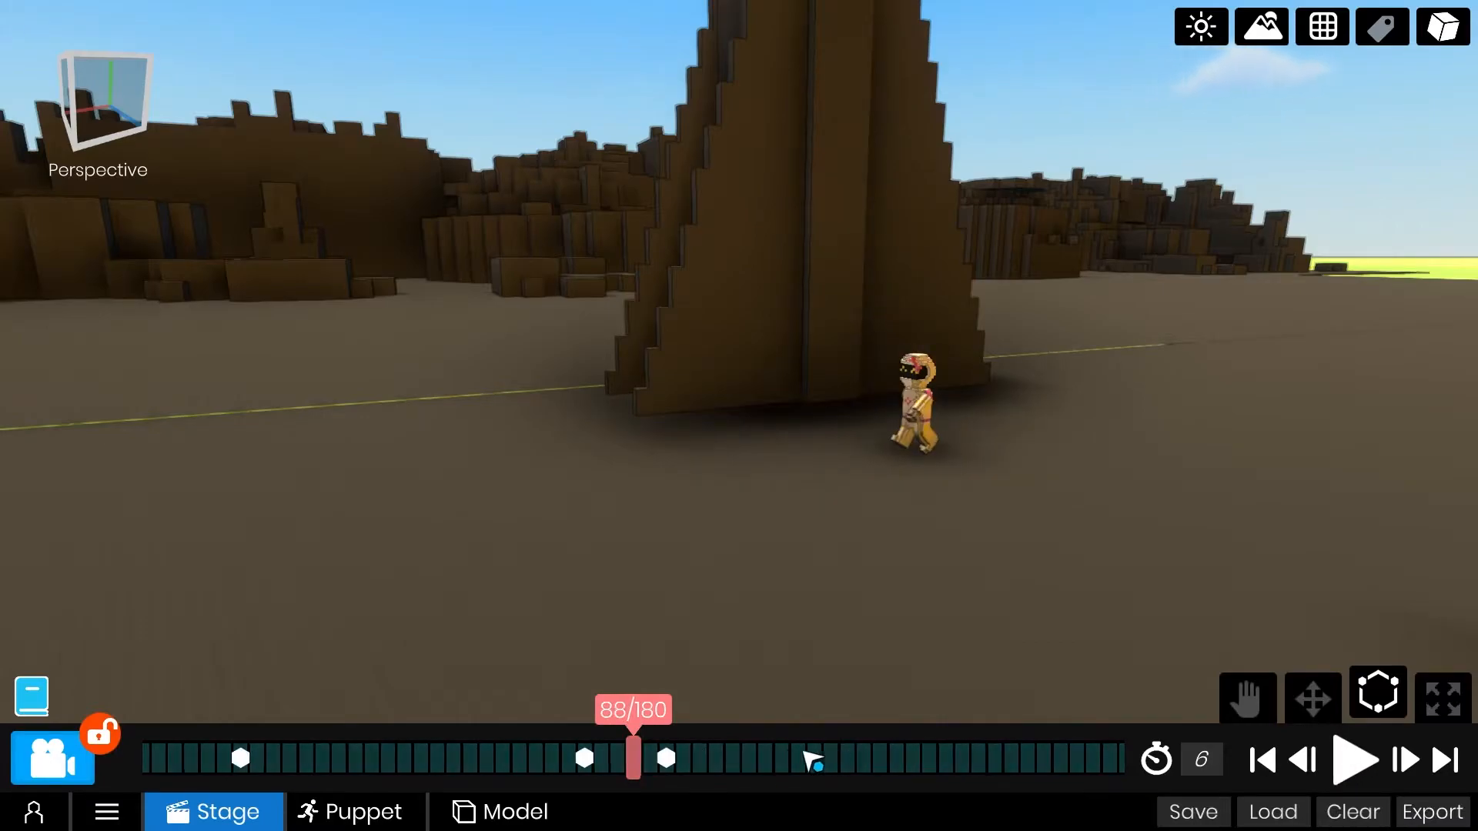
Show the labels again and, at frame 82, rotate Spacemana's left arm and left leg down into a standing pose.
{"action": "left_click", "coordinate": [1396, 33]}
{"action": "left_click", "coordinate": [911, 452]}
{"action": "key", "text": "f"}
{"action": "left_click", "coordinate": [793, 392]}
{"action": "right_click_drag", "start_coordinate": [847, 398], "coordinate": [1060, 397]}
{"action": "left_click_drag", "start_coordinate": [812, 753], "coordinate": [960, 762]}
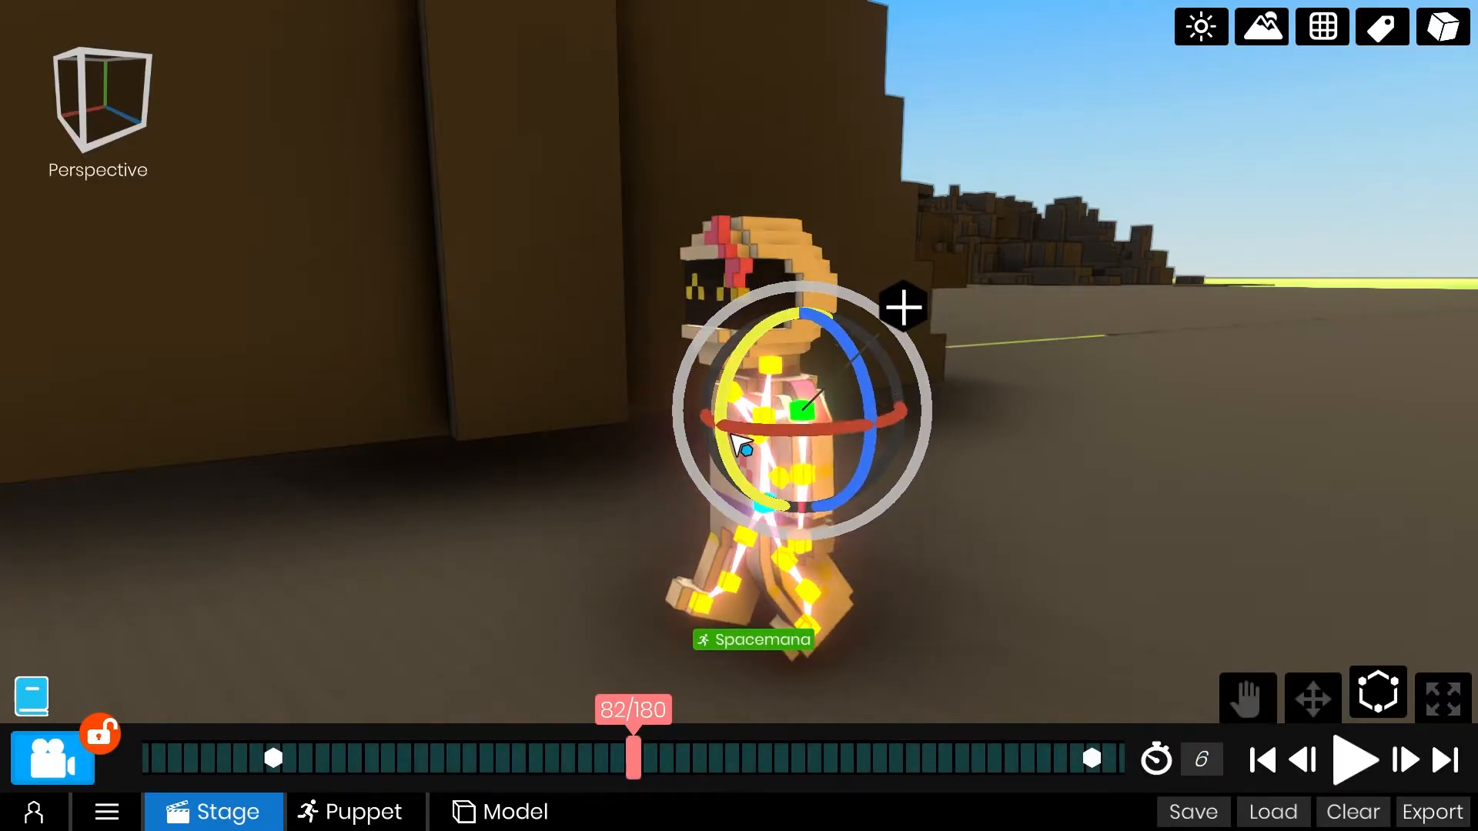
{"action": "left_click", "coordinate": [777, 564]}
{"action": "scroll", "coordinate": [772, 471], "scroll_direction": "down", "scroll_amount": 5}
At frame 82, rotate Spacemana's right arm and right leg down to complete the standing pose before the first hop.
{"action": "right_click_drag", "start_coordinate": [772, 471], "coordinate": [1109, 439]}
{"action": "scroll", "coordinate": [666, 418], "scroll_direction": "up", "scroll_amount": 5}
{"action": "scroll", "coordinate": [670, 337], "scroll_direction": "down", "scroll_amount": 5}
{"action": "right_click_drag", "start_coordinate": [671, 337], "coordinate": [702, 529]}
{"action": "scroll", "coordinate": [702, 529], "scroll_direction": "up", "scroll_amount": 5}
{"action": "left_click", "coordinate": [608, 628]}
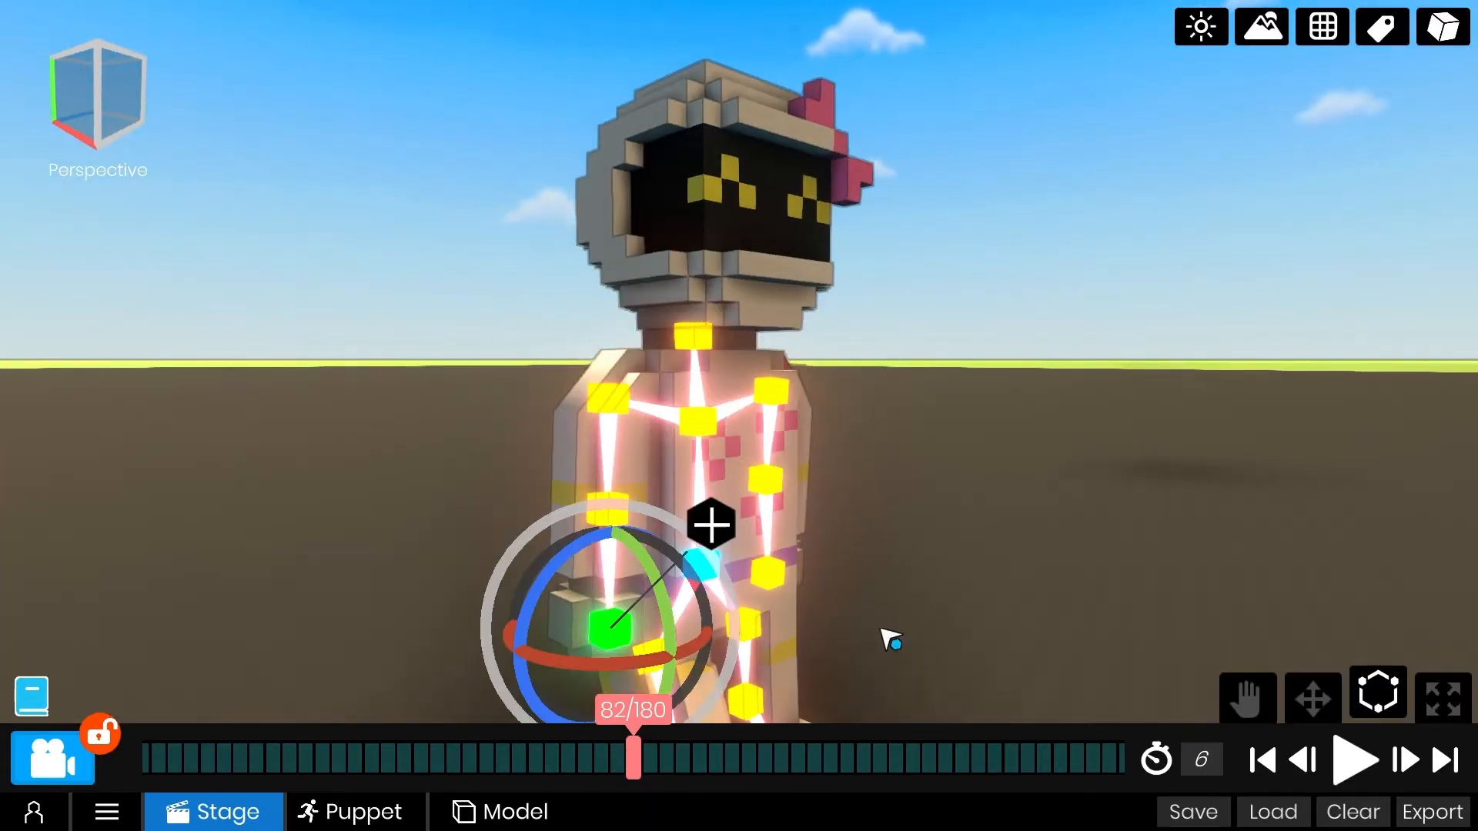
{"action": "right_click_drag", "start_coordinate": [793, 637], "coordinate": [897, 534]}
{"action": "middle_click_drag", "start_coordinate": [898, 534], "coordinate": [875, 664]}
{"action": "left_click", "coordinate": [595, 572]}
{"action": "right_click_drag", "start_coordinate": [599, 574], "coordinate": [796, 564]}
{"action": "scroll", "coordinate": [824, 497], "scroll_direction": "down", "scroll_amount": 5}
{"action": "right_click_drag", "start_coordinate": [825, 499], "coordinate": [810, 447]}
{"action": "right_click_drag", "start_coordinate": [901, 493], "coordinate": [569, 492]}
Scrub through the first hop and replay the animation with the labels hidden, ending back at the first frame.
{"action": "left_click_drag", "start_coordinate": [653, 755], "coordinate": [1048, 736]}
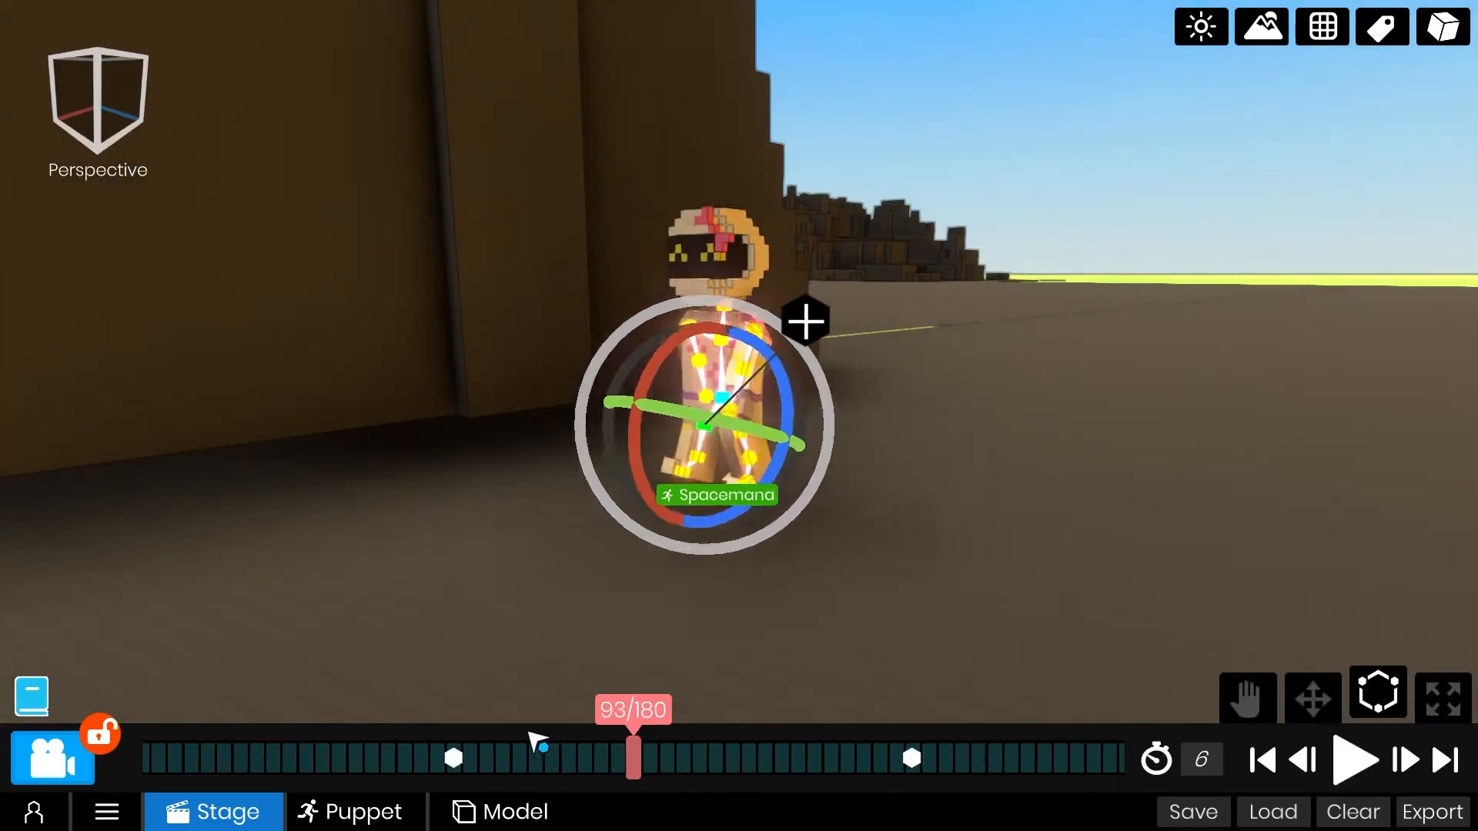
{"action": "left_click_drag", "start_coordinate": [556, 744], "coordinate": [245, 747]}
{"action": "scroll", "coordinate": [852, 449], "scroll_direction": "down", "scroll_amount": 5}
{"action": "right_click_drag", "start_coordinate": [852, 449], "coordinate": [755, 751]}
{"action": "middle_click_drag", "start_coordinate": [928, 531], "coordinate": [1025, 531]}
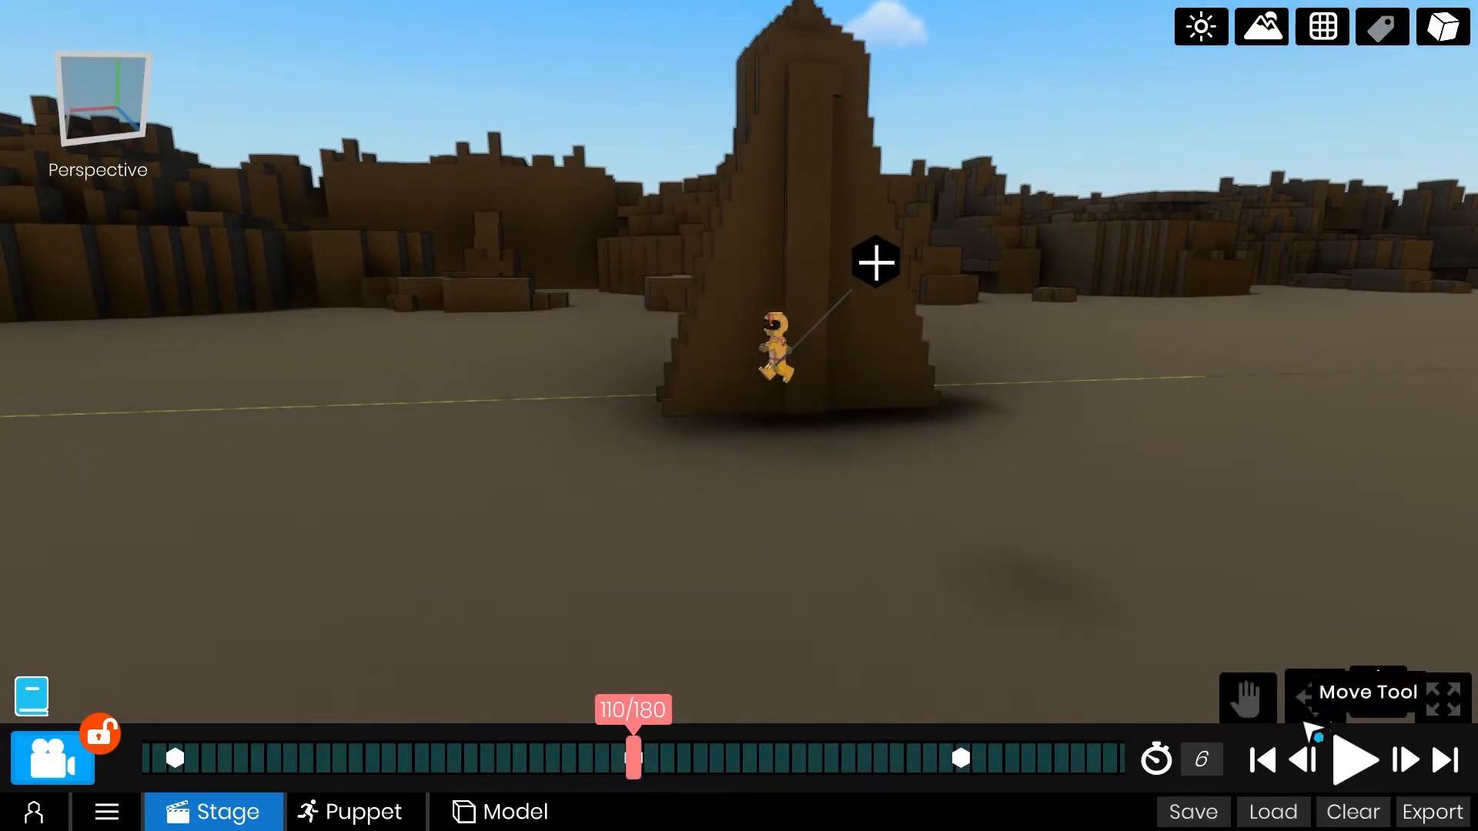
{"action": "key", "text": "space"}
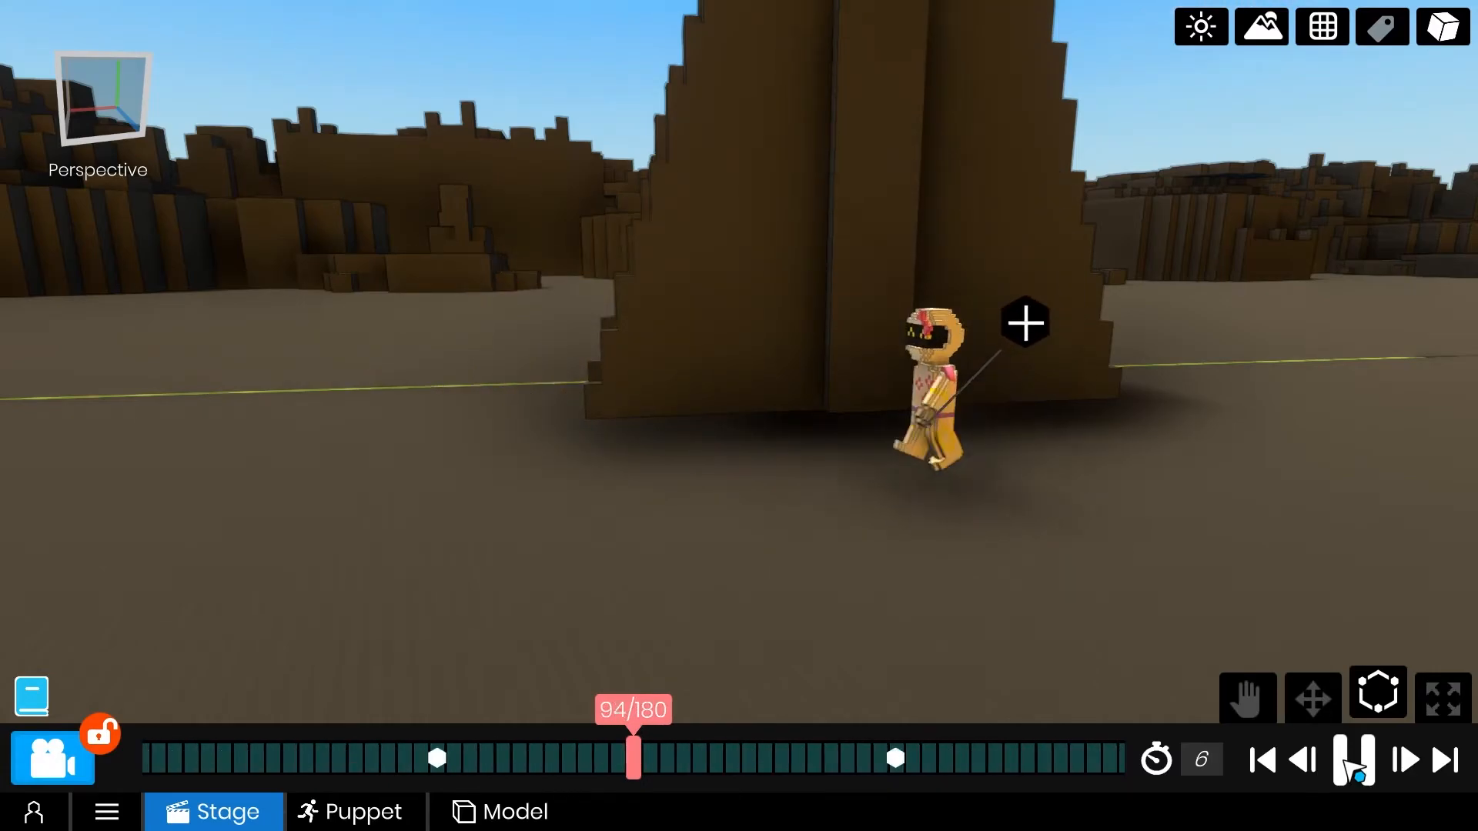
{"action": "left_click", "coordinate": [1353, 769]}
{"action": "middle_click_drag", "start_coordinate": [1155, 308], "coordinate": [1112, 518]}
{"action": "right_click_drag", "start_coordinate": [1112, 518], "coordinate": [1232, 531]}
{"action": "left_click", "coordinate": [1264, 761]}
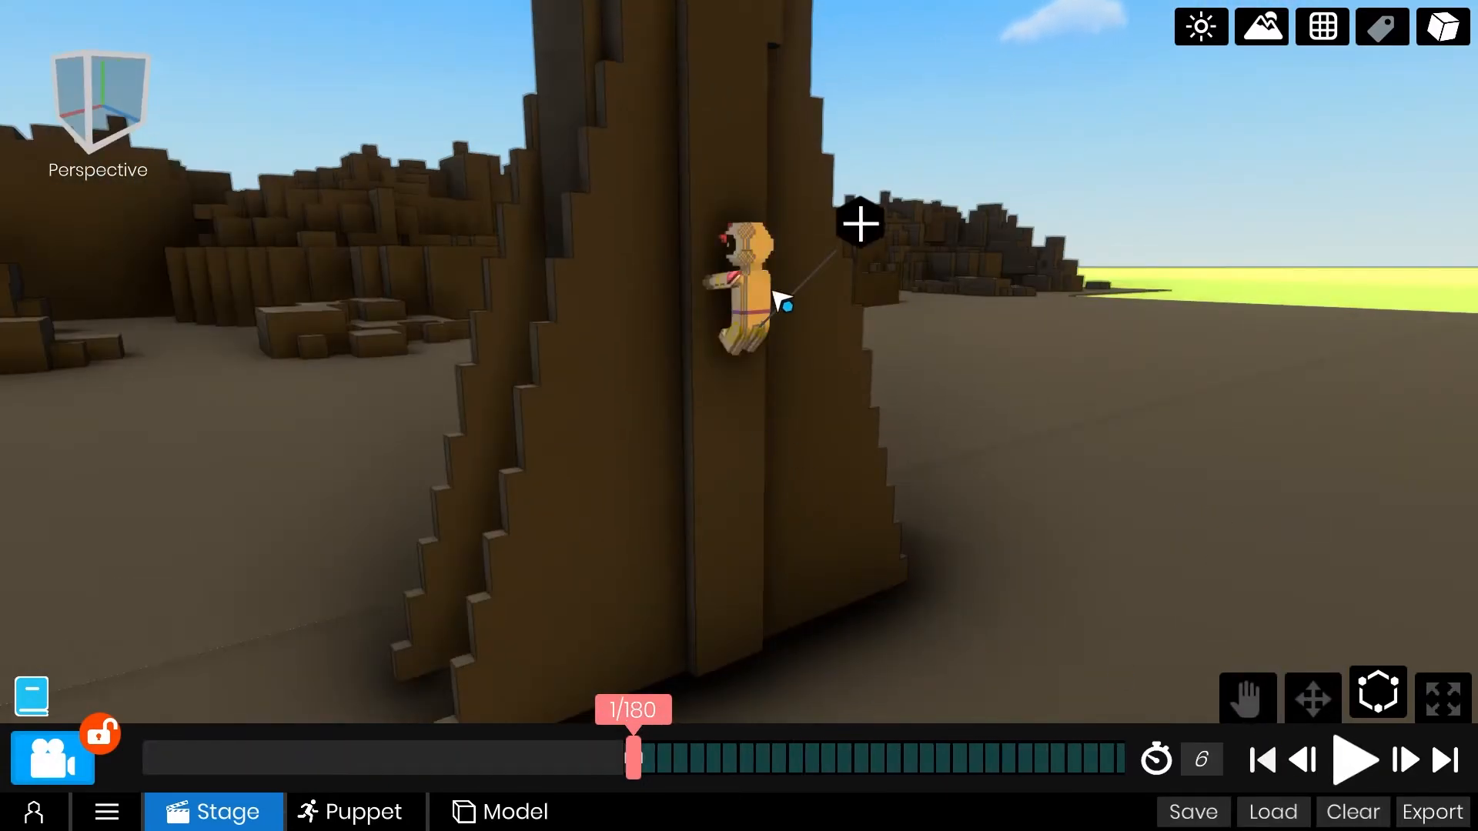
Show the object labels, select Spacemana and reposition it away from the shuttle and in height at frame 15 of the descent.
{"action": "left_click", "coordinate": [1375, 32]}
{"action": "left_click", "coordinate": [774, 368]}
{"action": "right_click_drag", "start_coordinate": [1028, 441], "coordinate": [1140, 454]}
{"action": "left_click_drag", "start_coordinate": [864, 754], "coordinate": [670, 749]}
{"action": "left_click_drag", "start_coordinate": [680, 437], "coordinate": [792, 408]}
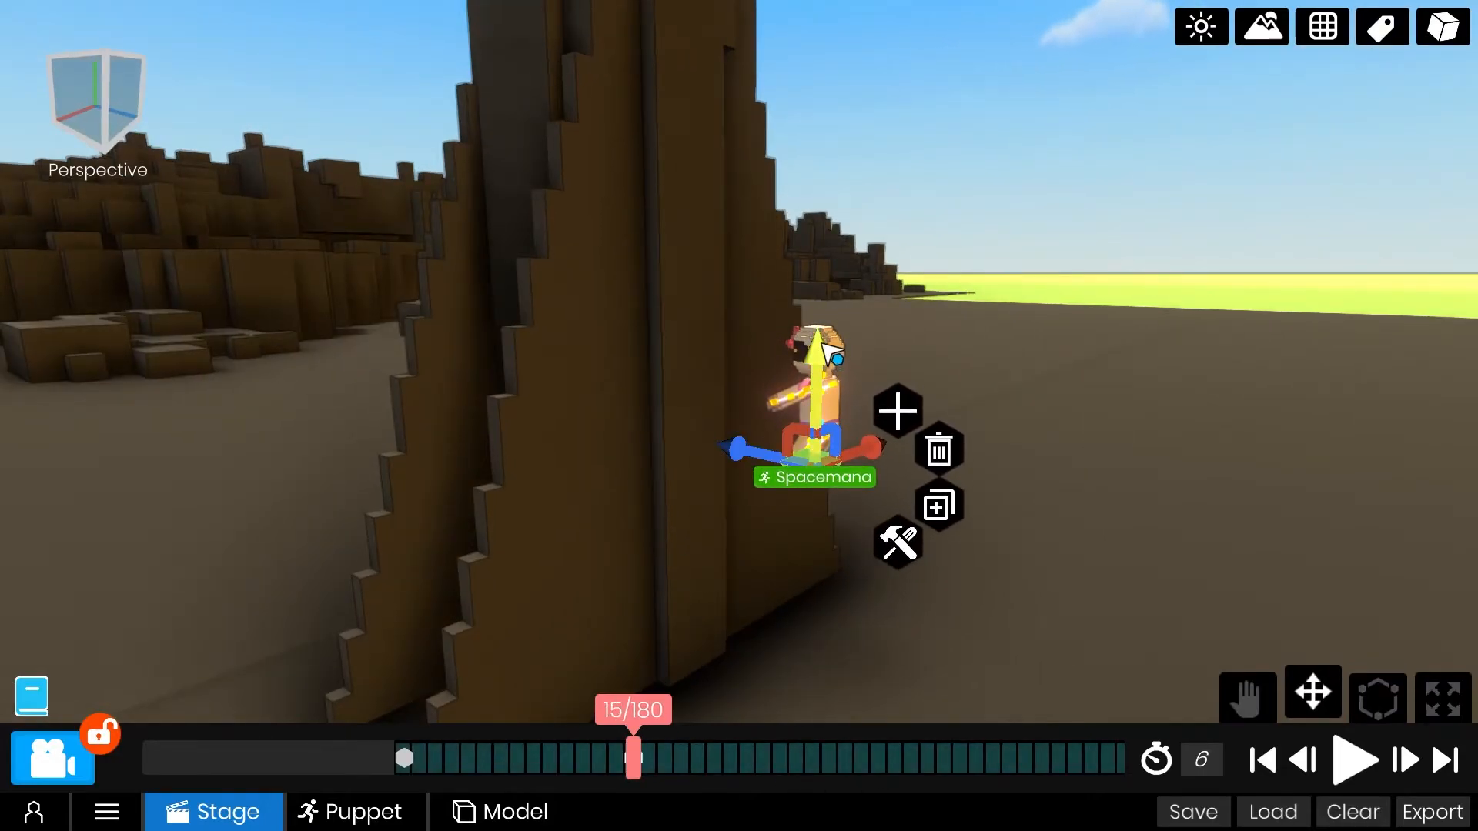
{"action": "left_click_drag", "start_coordinate": [822, 347], "coordinate": [822, 329]}
Play the descent from the start and adjust Spacemana's position at frame 29.
{"action": "left_click_drag", "start_coordinate": [859, 759], "coordinate": [1089, 758]}
{"action": "left_click", "coordinate": [1354, 762]}
{"action": "left_click", "coordinate": [1357, 765]}
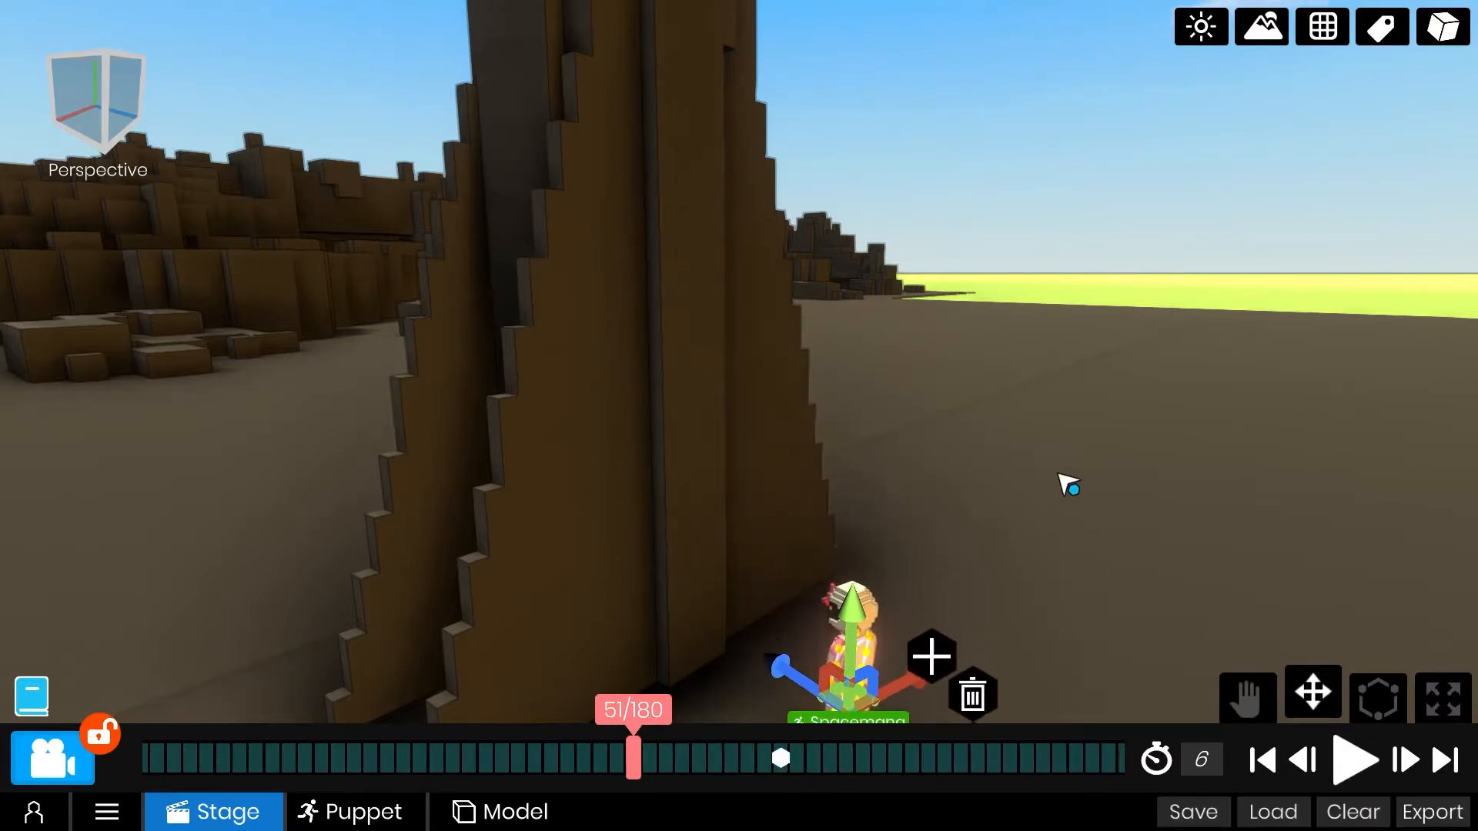
{"action": "middle_click_drag", "start_coordinate": [1070, 497], "coordinate": [1078, 370]}
{"action": "left_click_drag", "start_coordinate": [881, 758], "coordinate": [1276, 728]}
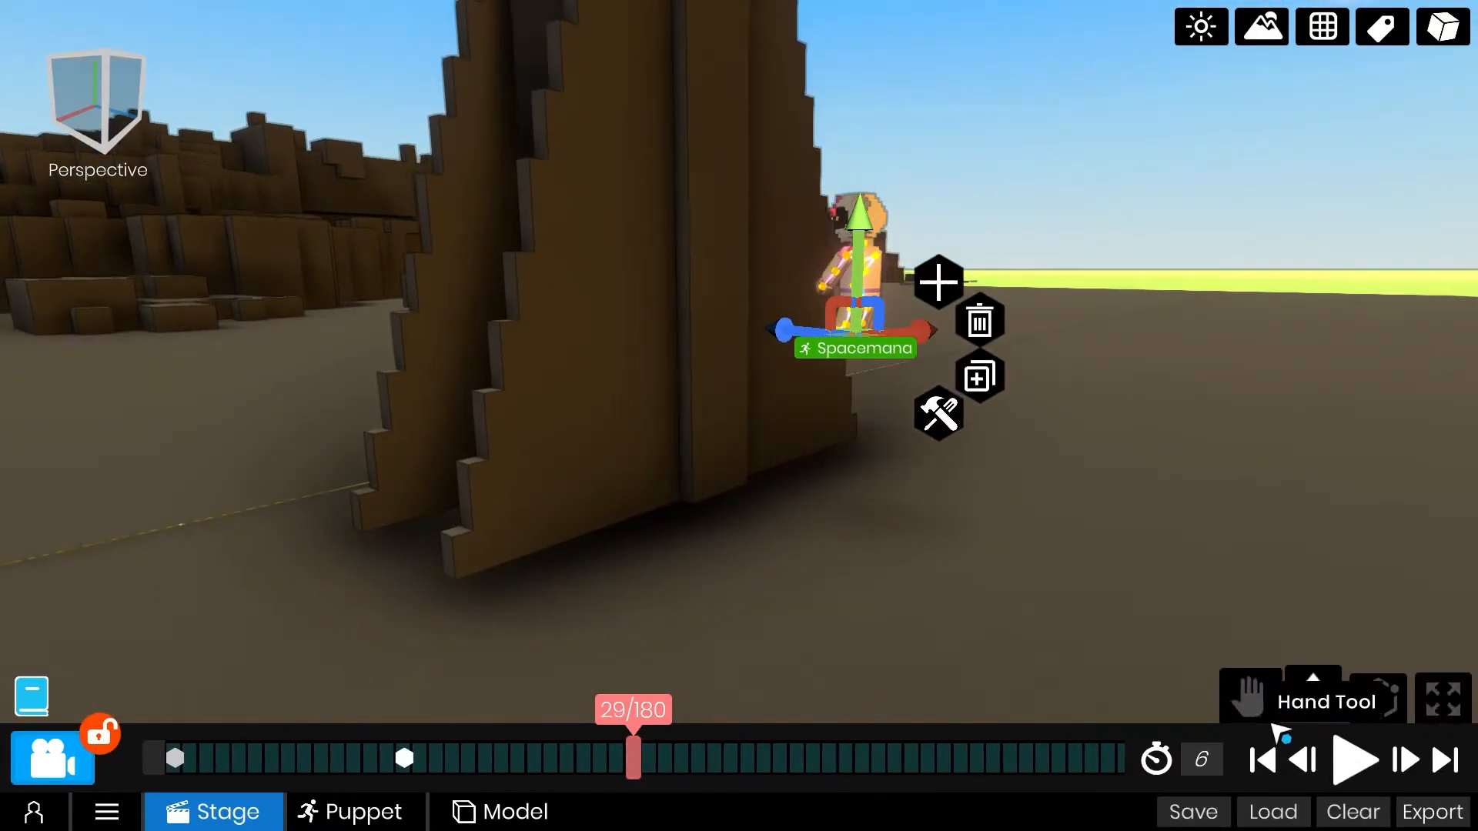
Adjust Spacemana's position at frame 8 and shift it horizontally at frame 15 to smooth the descent path.
{"action": "left_click_drag", "start_coordinate": [762, 759], "coordinate": [1073, 762]}
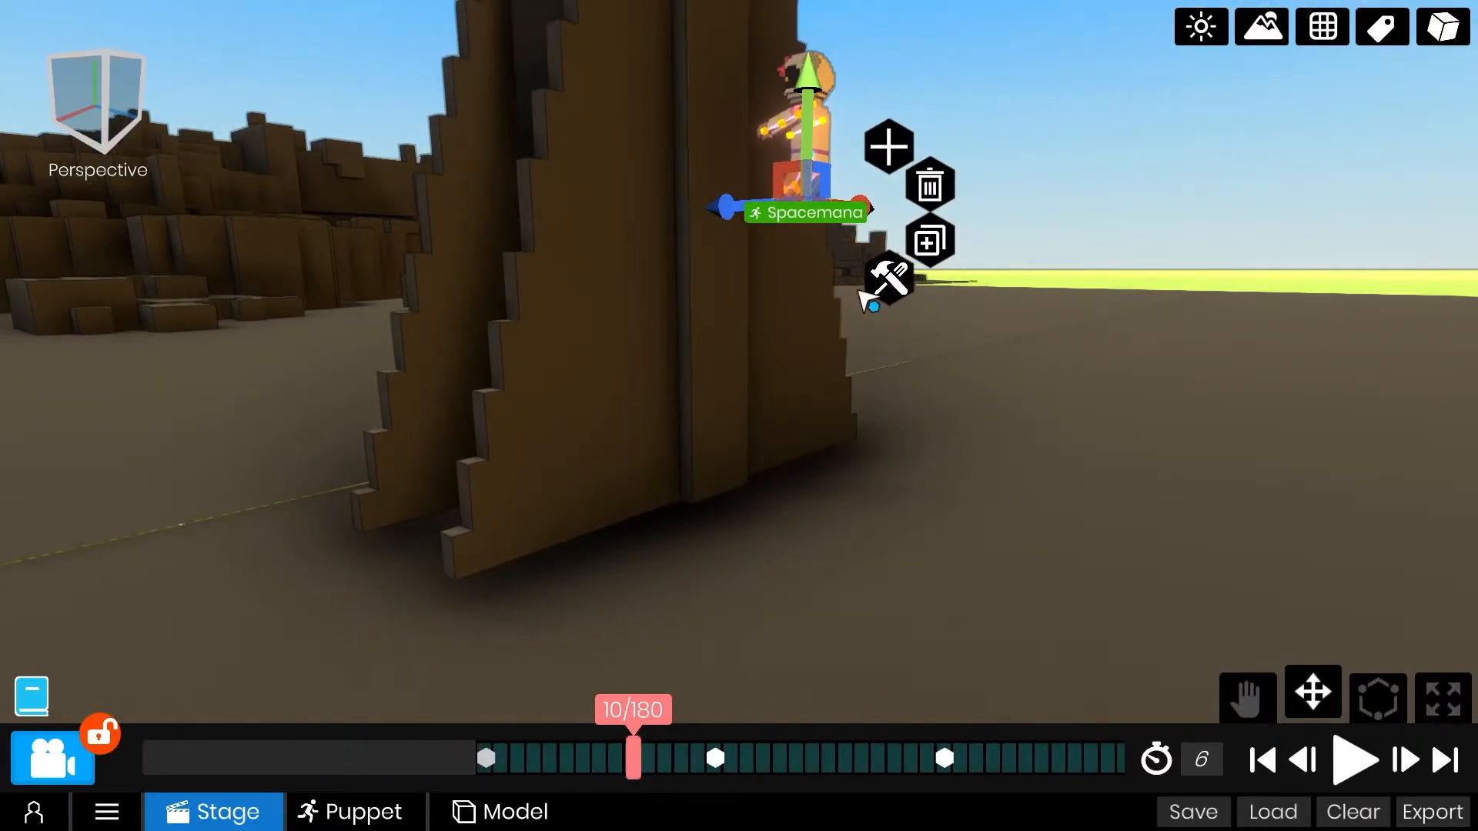
{"action": "middle_click_drag", "start_coordinate": [959, 493], "coordinate": [739, 616]}
{"action": "mouse_move", "coordinate": [798, 759]}
{"action": "left_mouse_down"}
{"action": "mouse_move", "coordinate": [929, 761]}
{"action": "mouse_move", "coordinate": [807, 765]}
{"action": "left_mouse_up"}
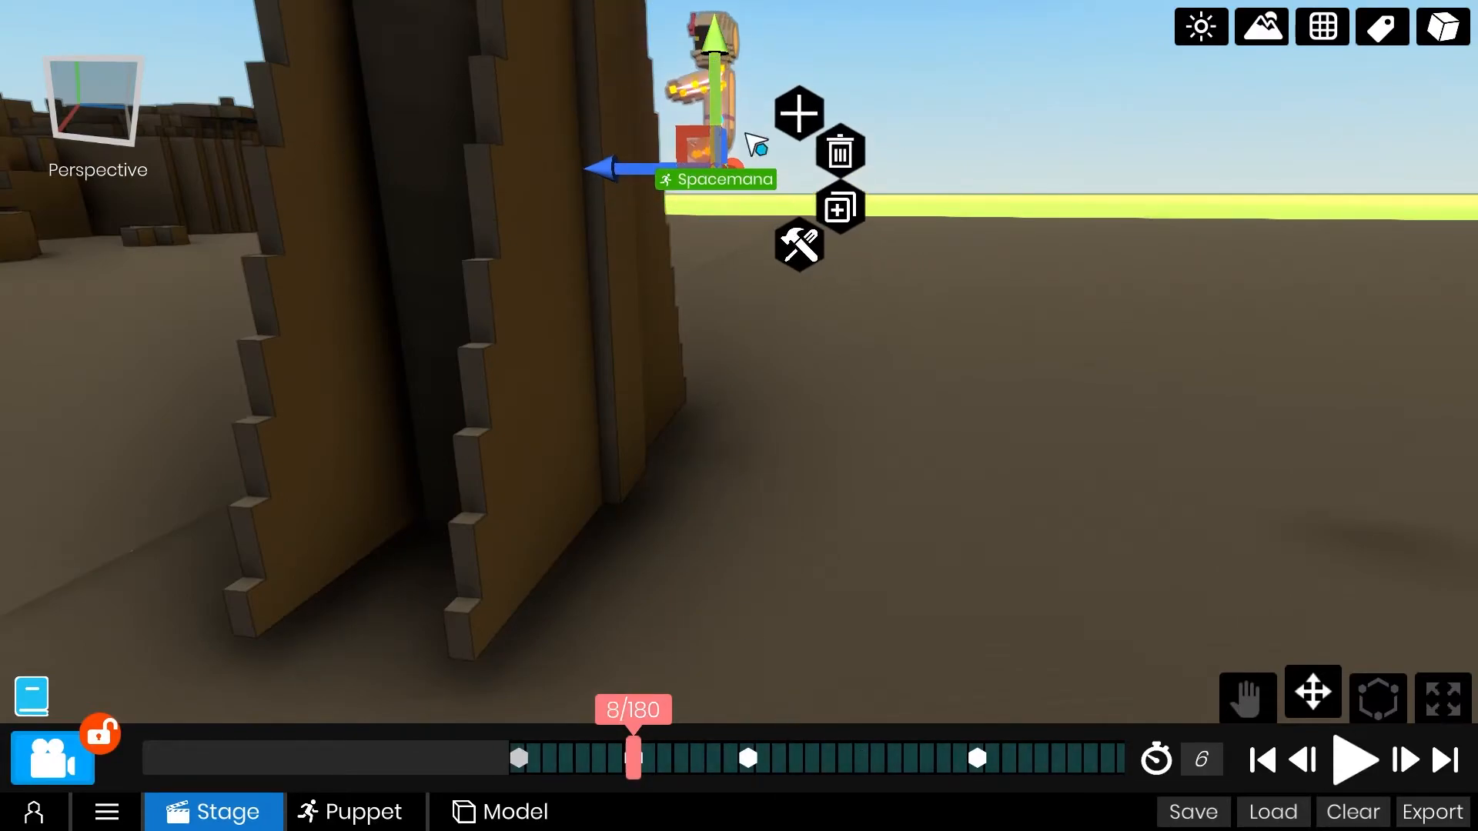
{"action": "left_click_drag", "start_coordinate": [1089, 758], "coordinate": [785, 762]}
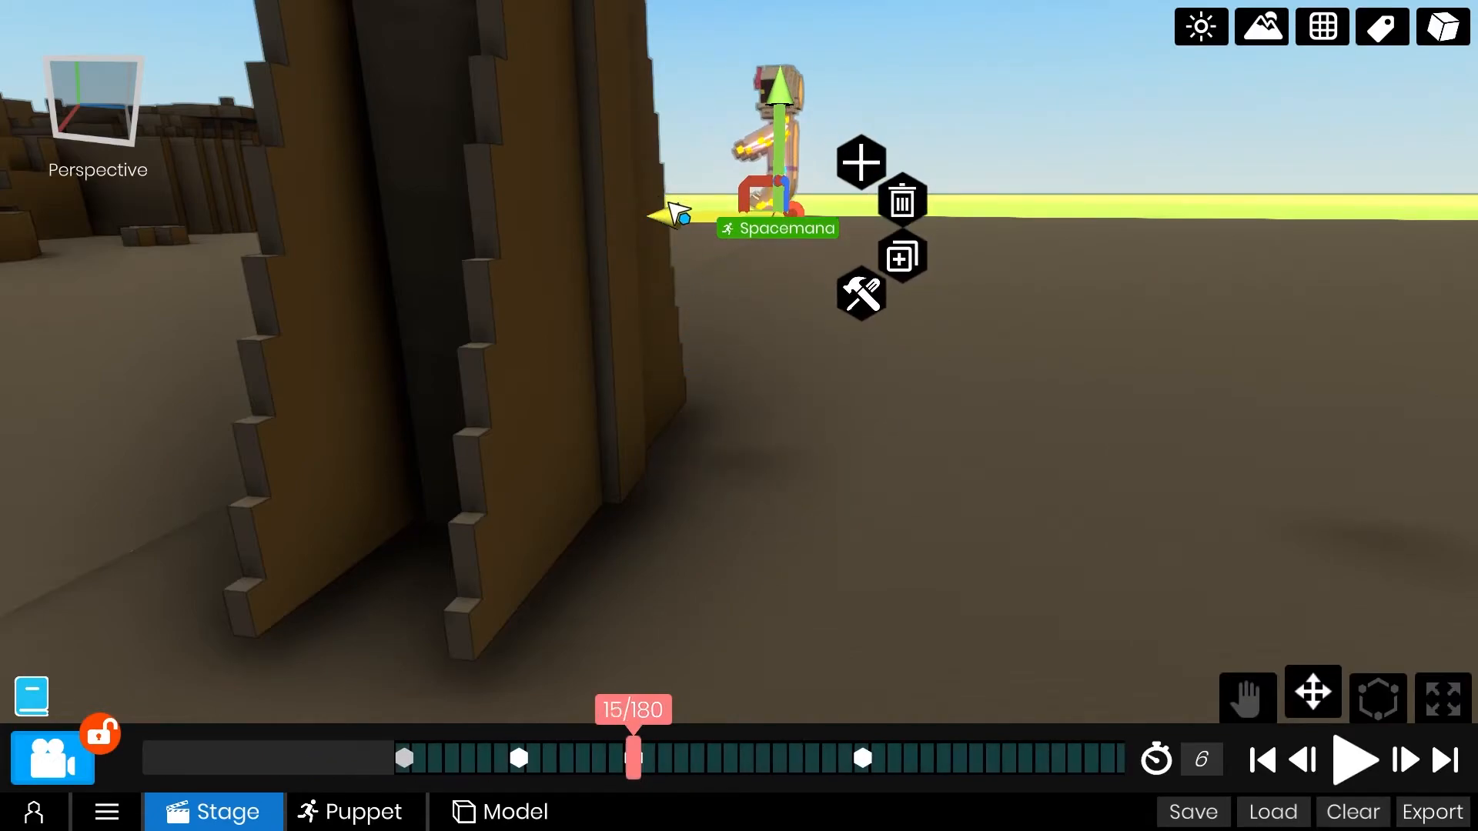
Play back the descent, then replay the whole animation from the first frame with the labels hidden.
{"action": "left_click", "coordinate": [1359, 763]}
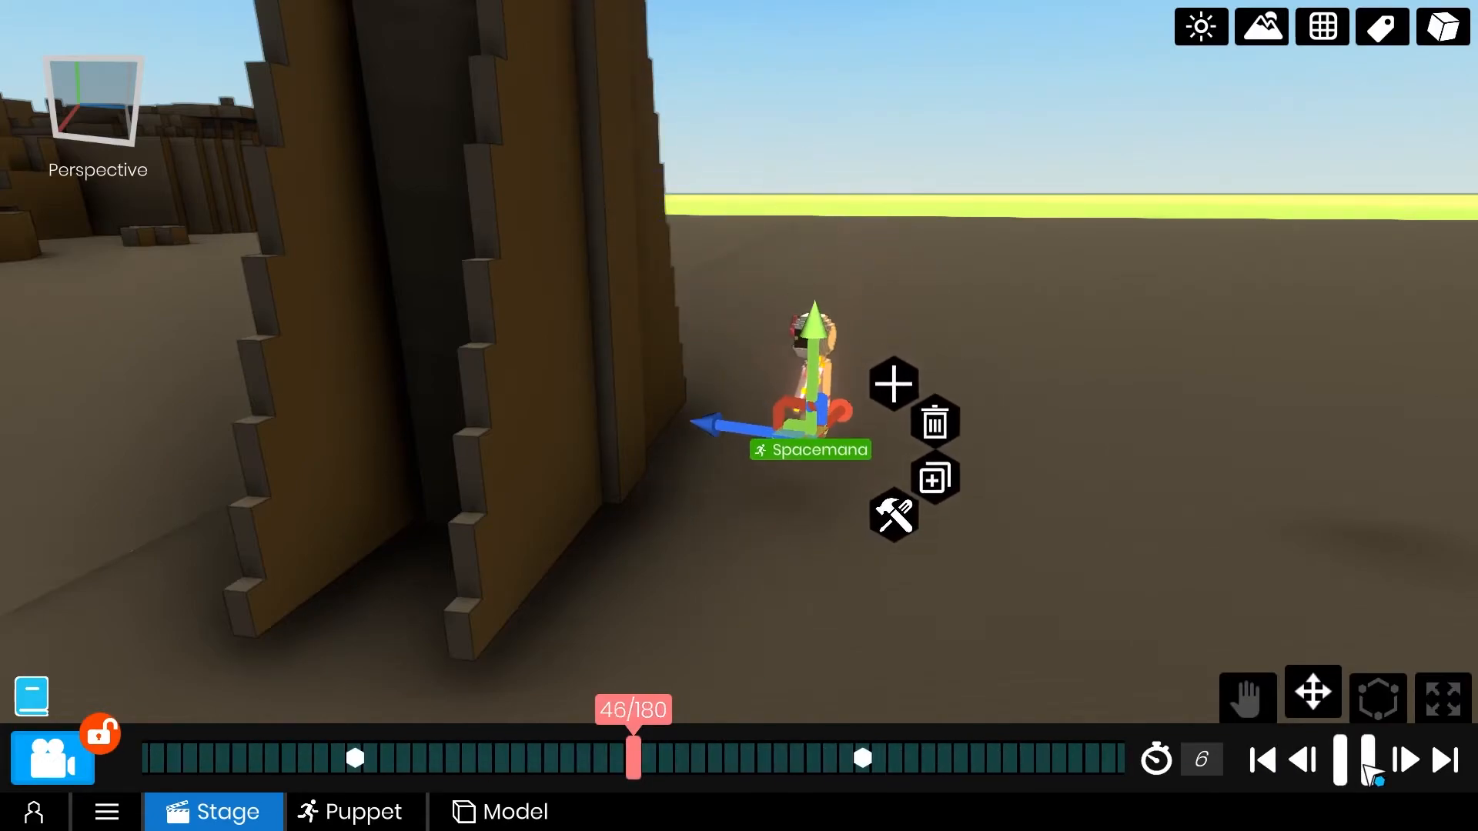
{"action": "left_click", "coordinate": [1370, 773]}
{"action": "middle_click_drag", "start_coordinate": [1093, 442], "coordinate": [731, 412]}
{"action": "left_click", "coordinate": [1266, 763]}
{"action": "left_click", "coordinate": [1355, 759]}
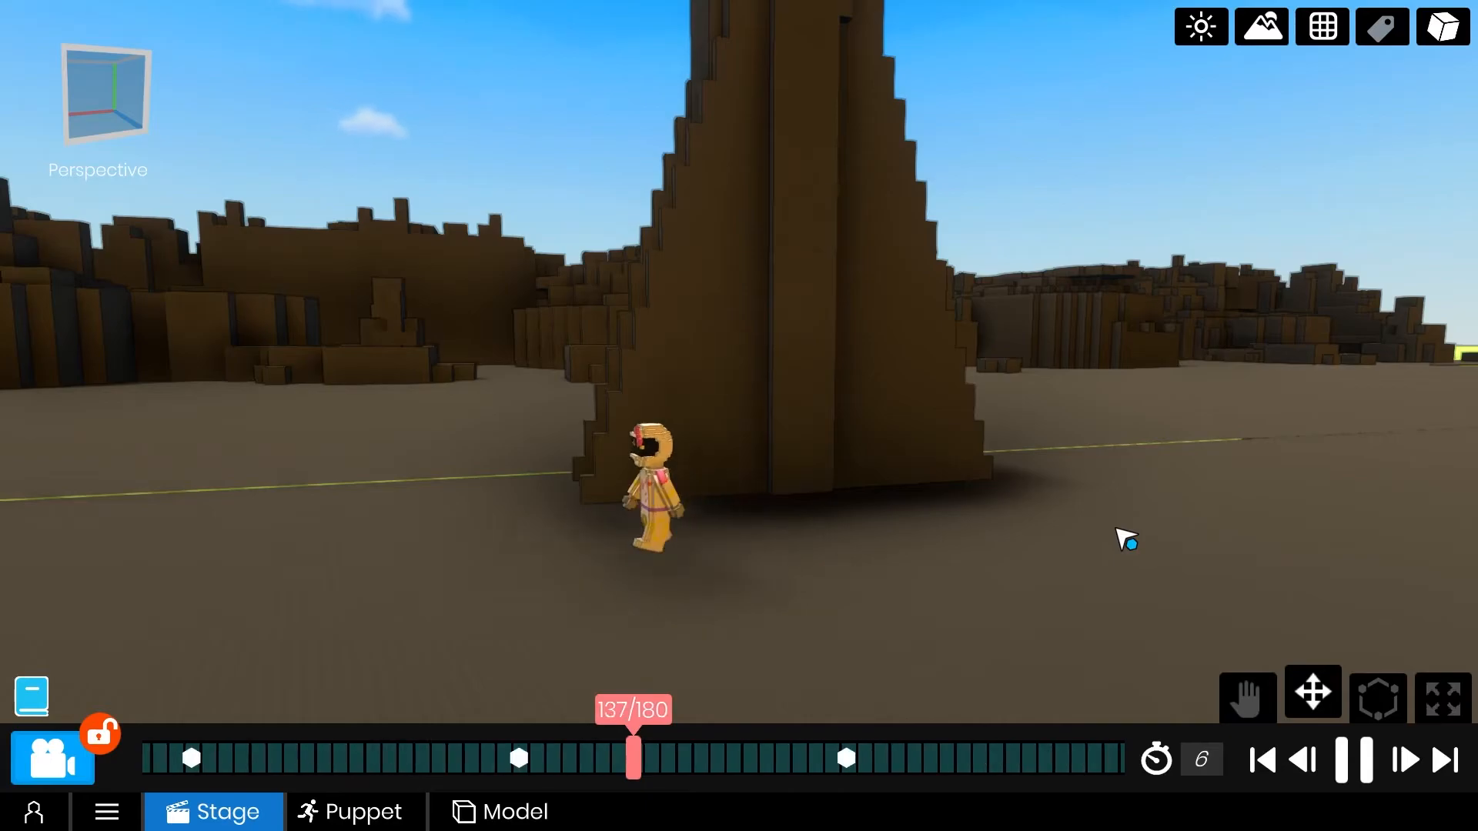
Select Spacemana's upper body joint and key its rotation at frames 59, 67 and 74 for the turn after landing.
{"action": "scroll", "coordinate": [909, 493], "scroll_direction": "up", "scroll_amount": 5}
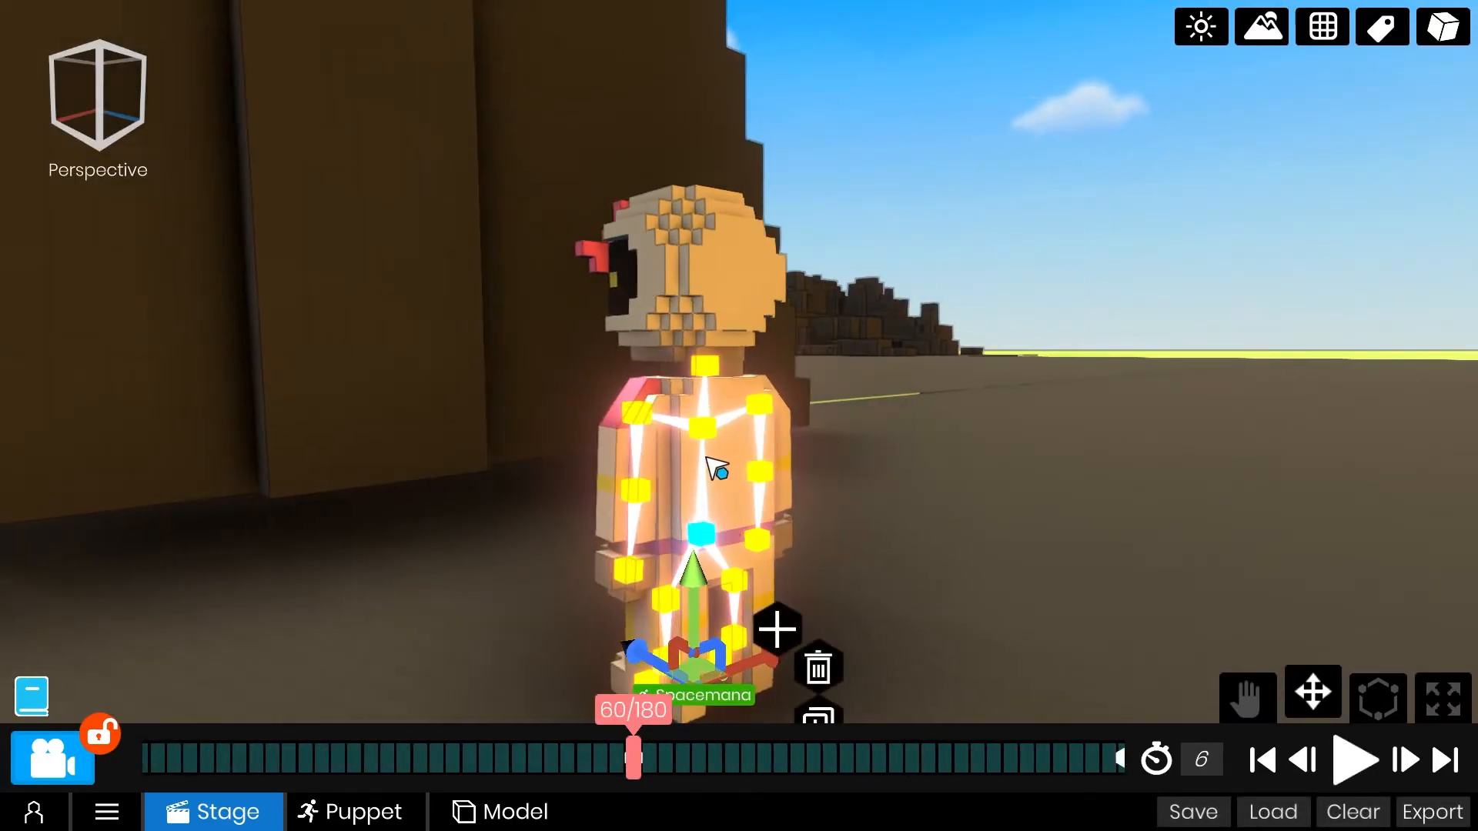
{"action": "left_click", "coordinate": [716, 465]}
{"action": "key", "text": "e"}
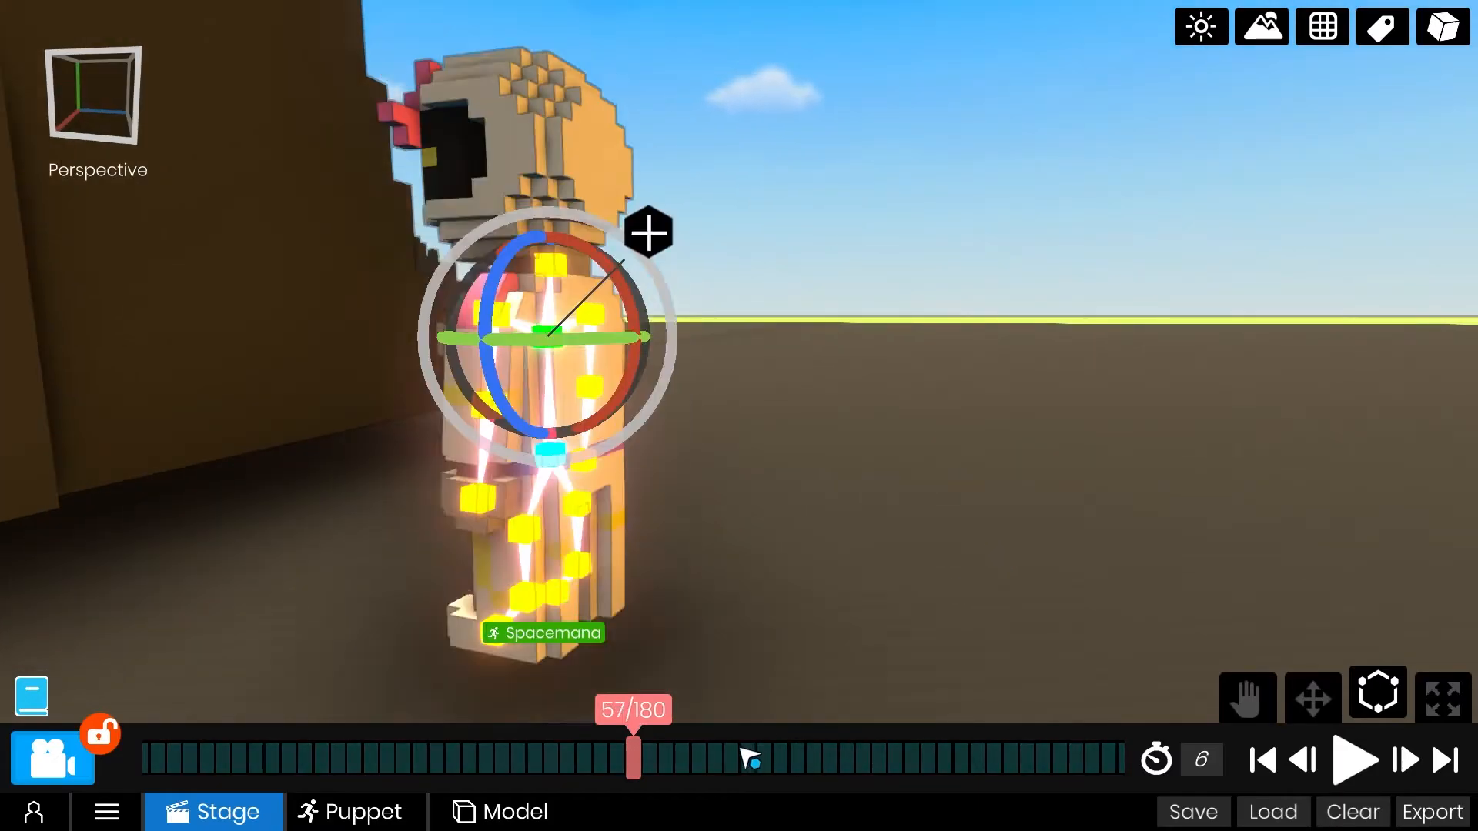
{"action": "scroll", "coordinate": [758, 759], "scroll_direction": "down", "scroll_amount": 2}
{"action": "left_click_drag", "start_coordinate": [835, 756], "coordinate": [705, 751]}
{"action": "left_click_drag", "start_coordinate": [662, 420], "coordinate": [650, 368]}
{"action": "left_click_drag", "start_coordinate": [801, 785], "coordinate": [689, 762]}
{"action": "left_click_drag", "start_coordinate": [488, 395], "coordinate": [553, 560]}
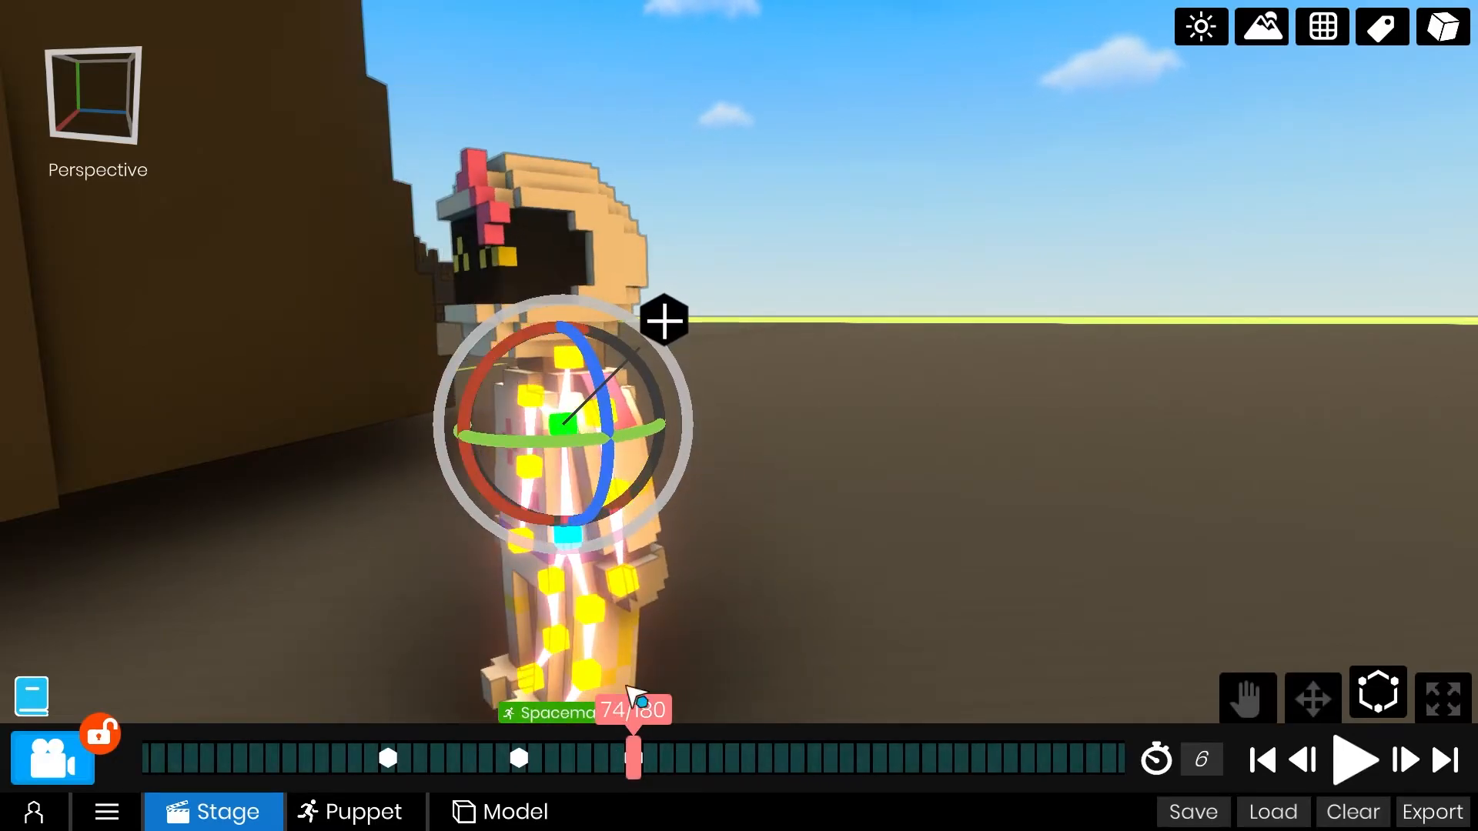
Replay the animation from a wider view with the labels hidden to check the turn, ending back at the first frame.
{"action": "left_click_drag", "start_coordinate": [820, 766], "coordinate": [1310, 785]}
{"action": "scroll", "coordinate": [917, 455], "scroll_direction": "down", "scroll_amount": 6}
{"action": "middle_click_drag", "start_coordinate": [917, 455], "coordinate": [655, 462]}
{"action": "left_click_drag", "start_coordinate": [635, 762], "coordinate": [1326, 766]}
{"action": "left_click", "coordinate": [1329, 764]}
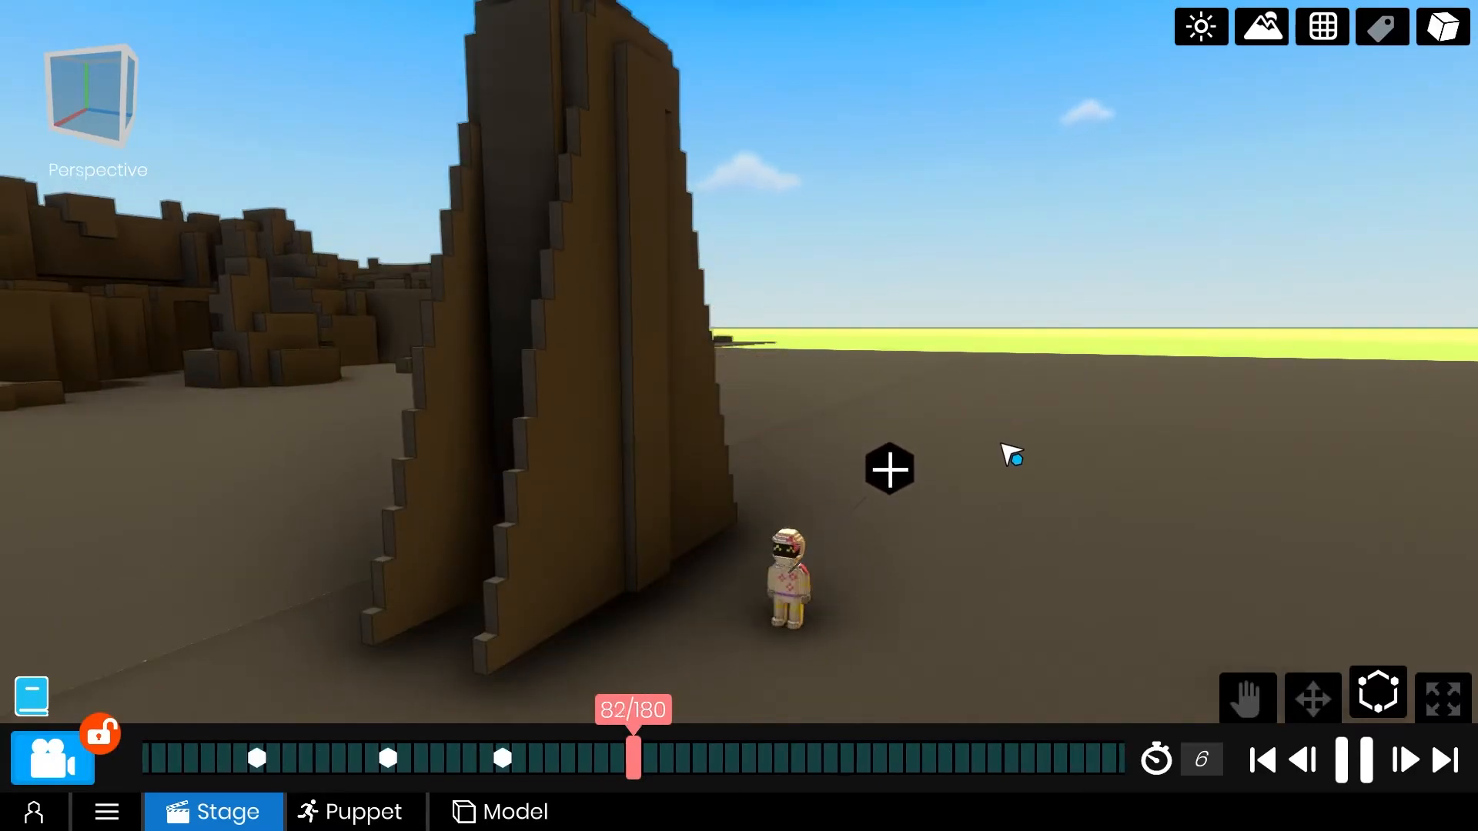
{"action": "left_click", "coordinate": [1353, 764]}
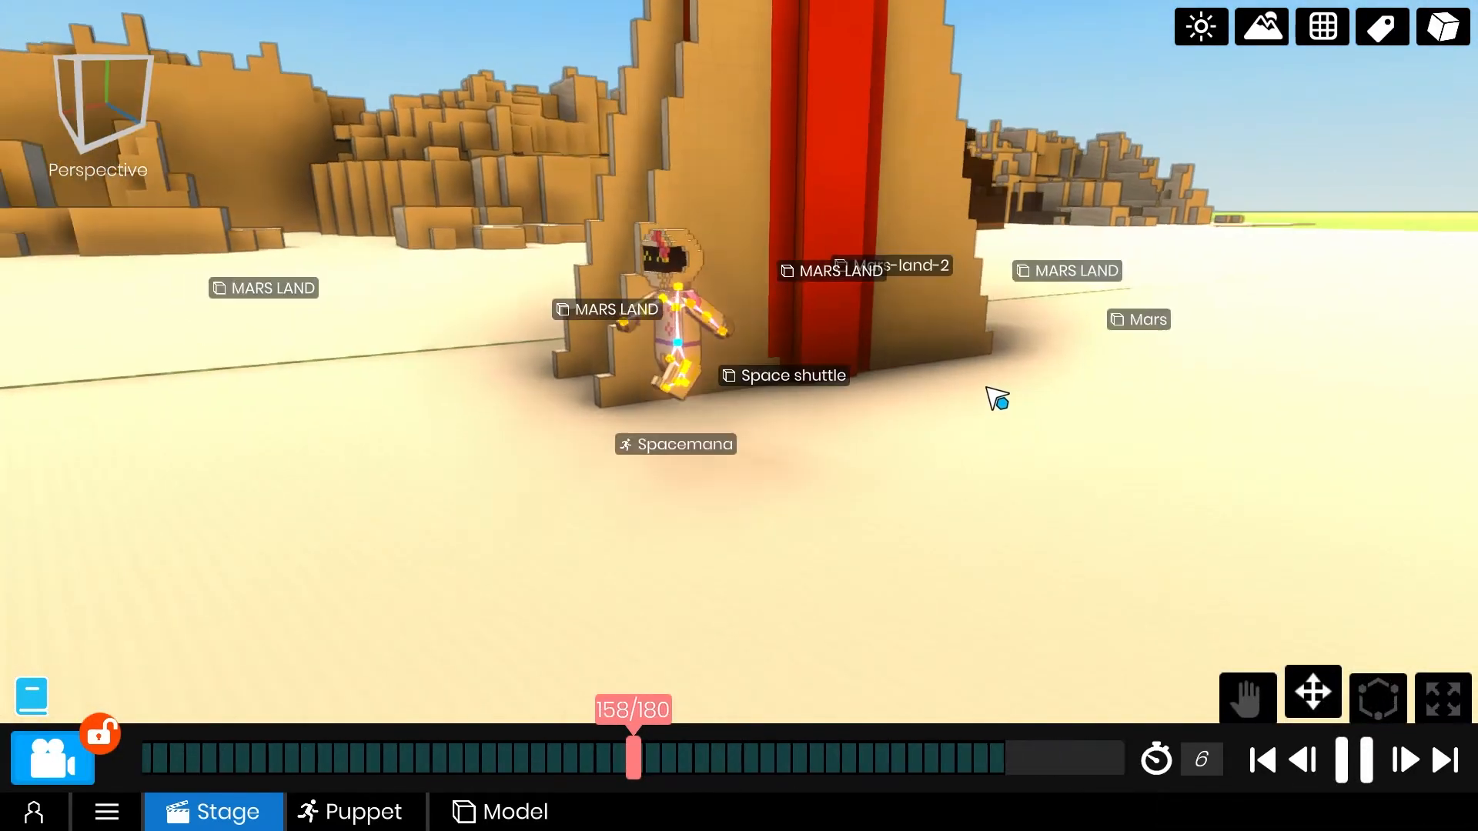
{"action": "left_click", "coordinate": [1263, 761]}
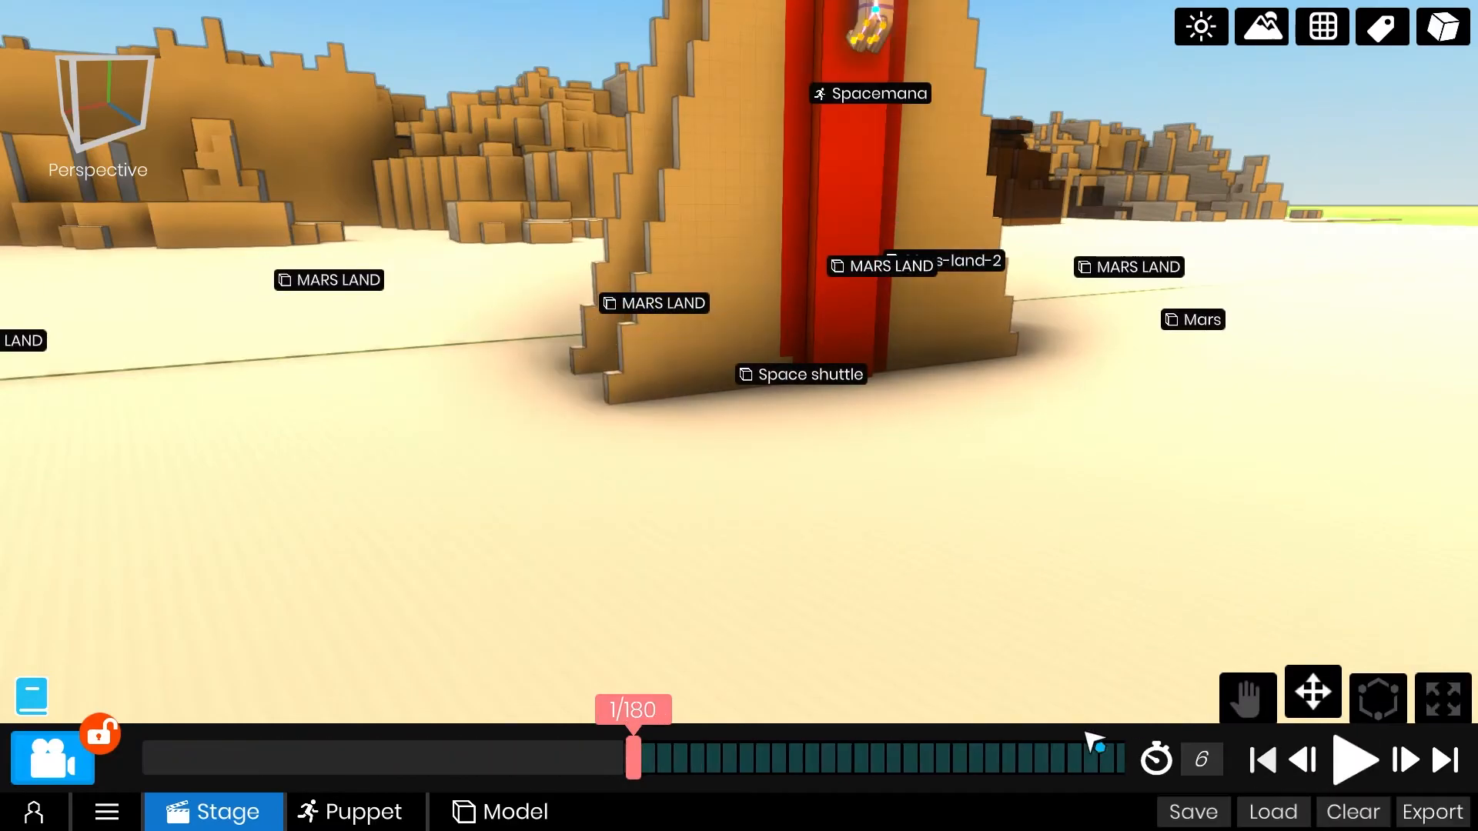
Select Spacemana and try adding position keyframes at frames 105 and 115 around the peak of the first hop.
{"action": "left_click_drag", "start_coordinate": [1032, 761], "coordinate": [543, 764]}
{"action": "left_click", "coordinate": [950, 459]}
{"action": "left_click_drag", "start_coordinate": [1004, 766], "coordinate": [696, 760]}
{"action": "middle_click_drag", "start_coordinate": [805, 512], "coordinate": [686, 606]}
{"action": "mouse_move", "coordinate": [733, 757]}
{"action": "left_mouse_down"}
{"action": "mouse_move", "coordinate": [783, 755]}
{"action": "mouse_move", "coordinate": [716, 762]}
{"action": "left_mouse_up"}
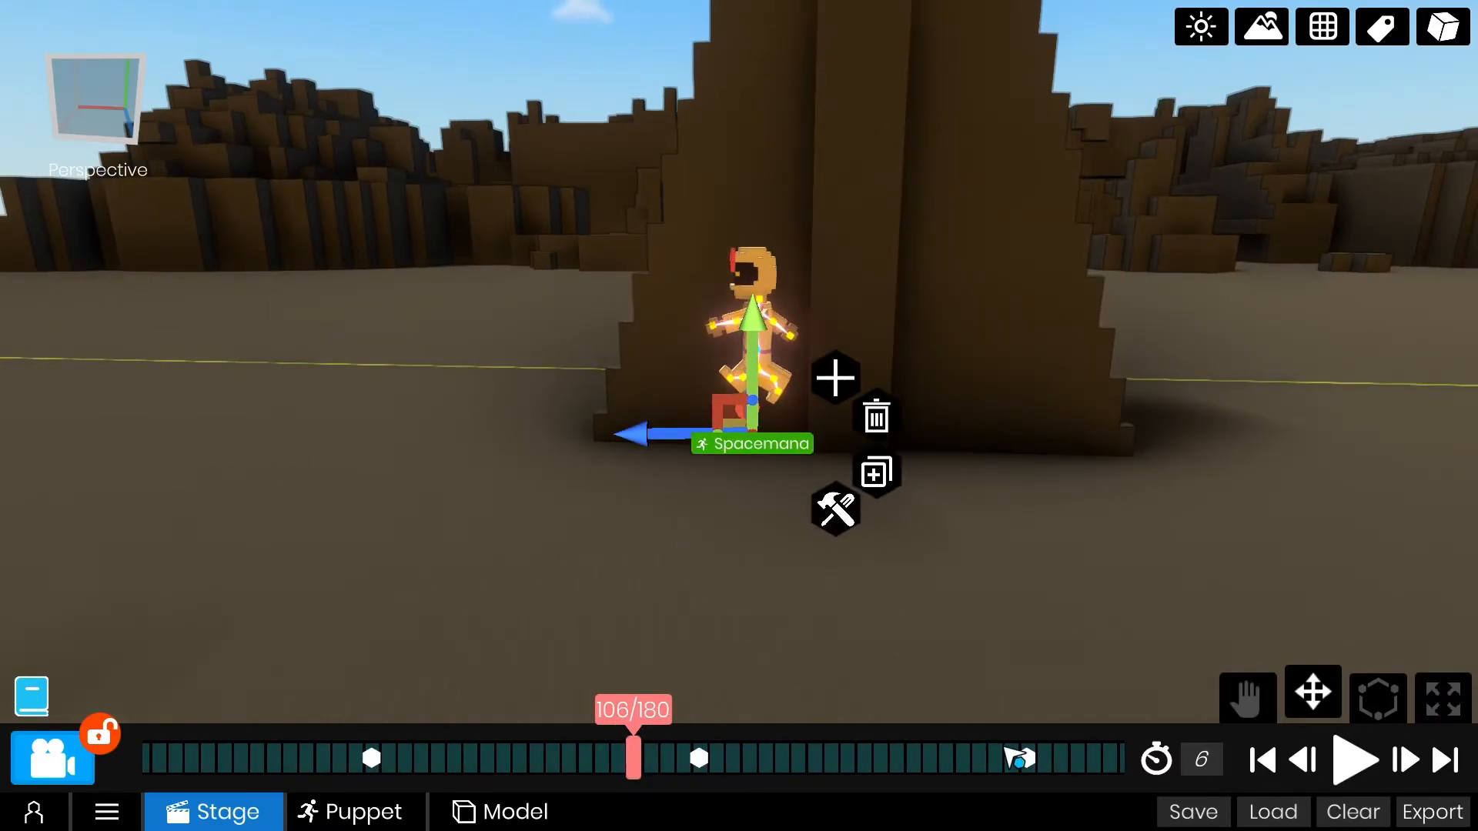
{"action": "left_click_drag", "start_coordinate": [703, 762], "coordinate": [765, 762]}
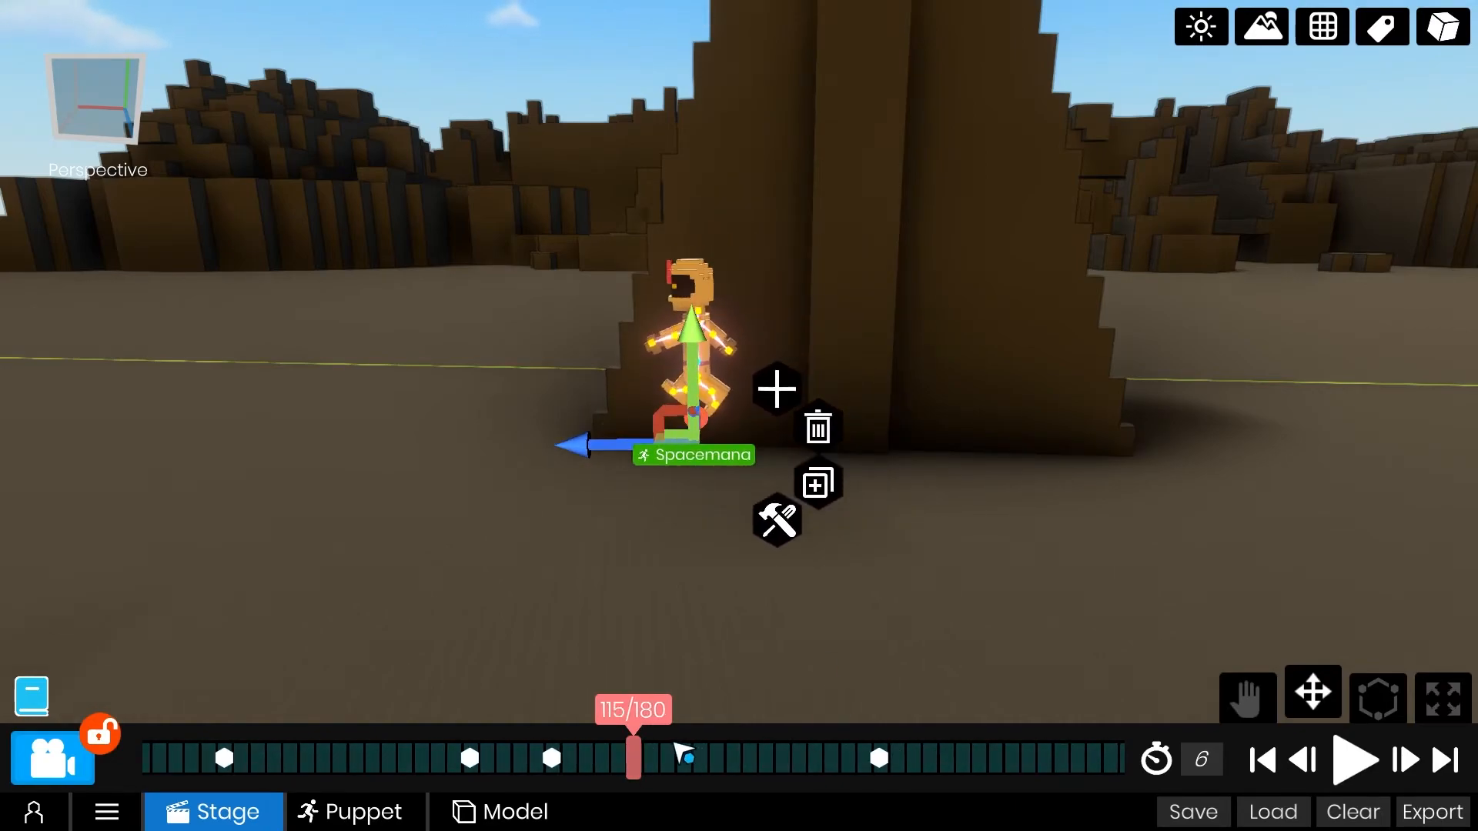
Play and scrub repeatedly through the first hop to examine its arc around frame 110.
{"action": "left_click_drag", "start_coordinate": [742, 773], "coordinate": [1170, 775]}
{"action": "left_click", "coordinate": [1354, 773]}
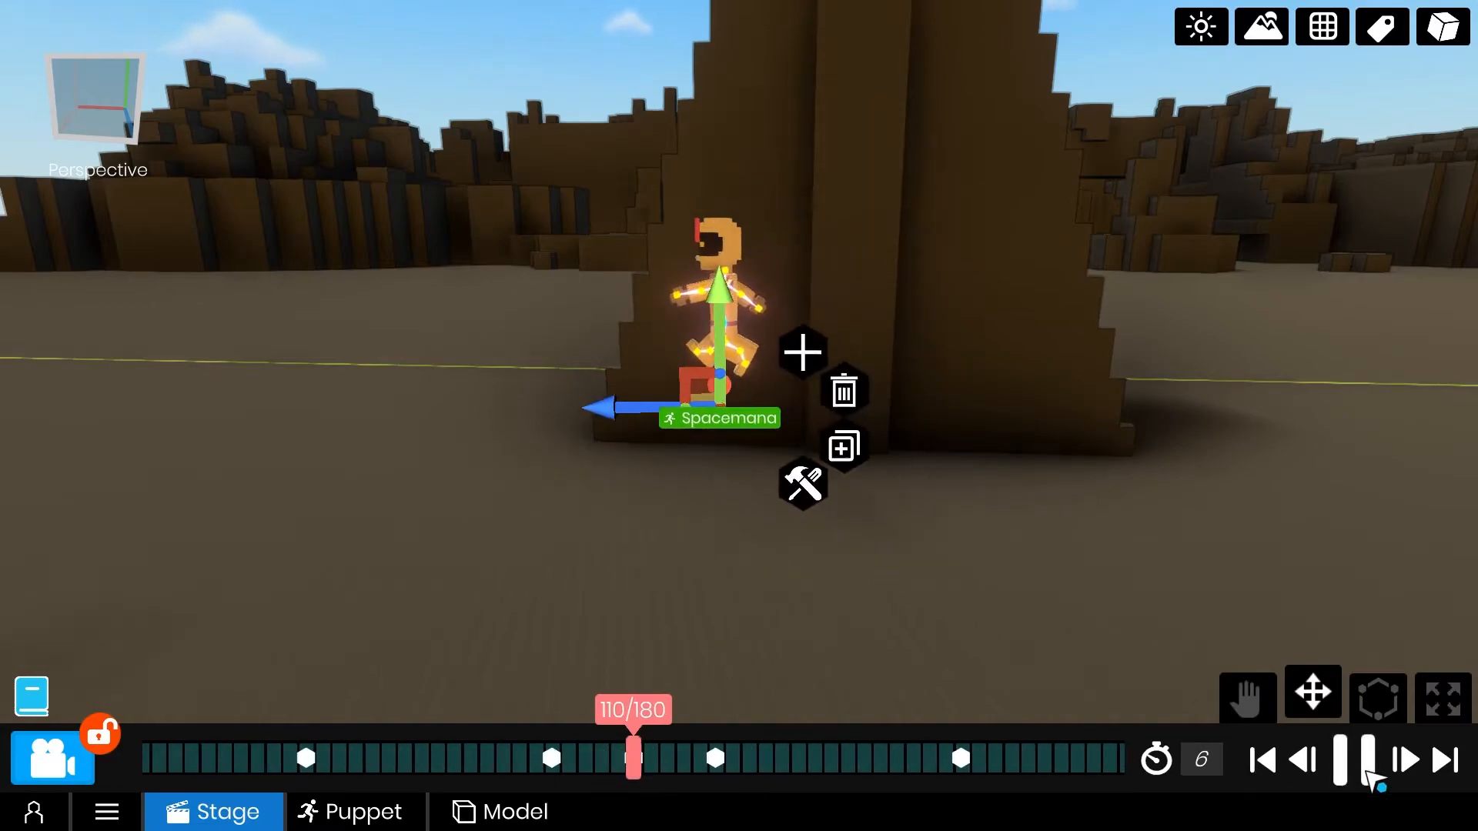
{"action": "left_click", "coordinate": [1360, 773]}
{"action": "left_click_drag", "start_coordinate": [704, 778], "coordinate": [1231, 756]}
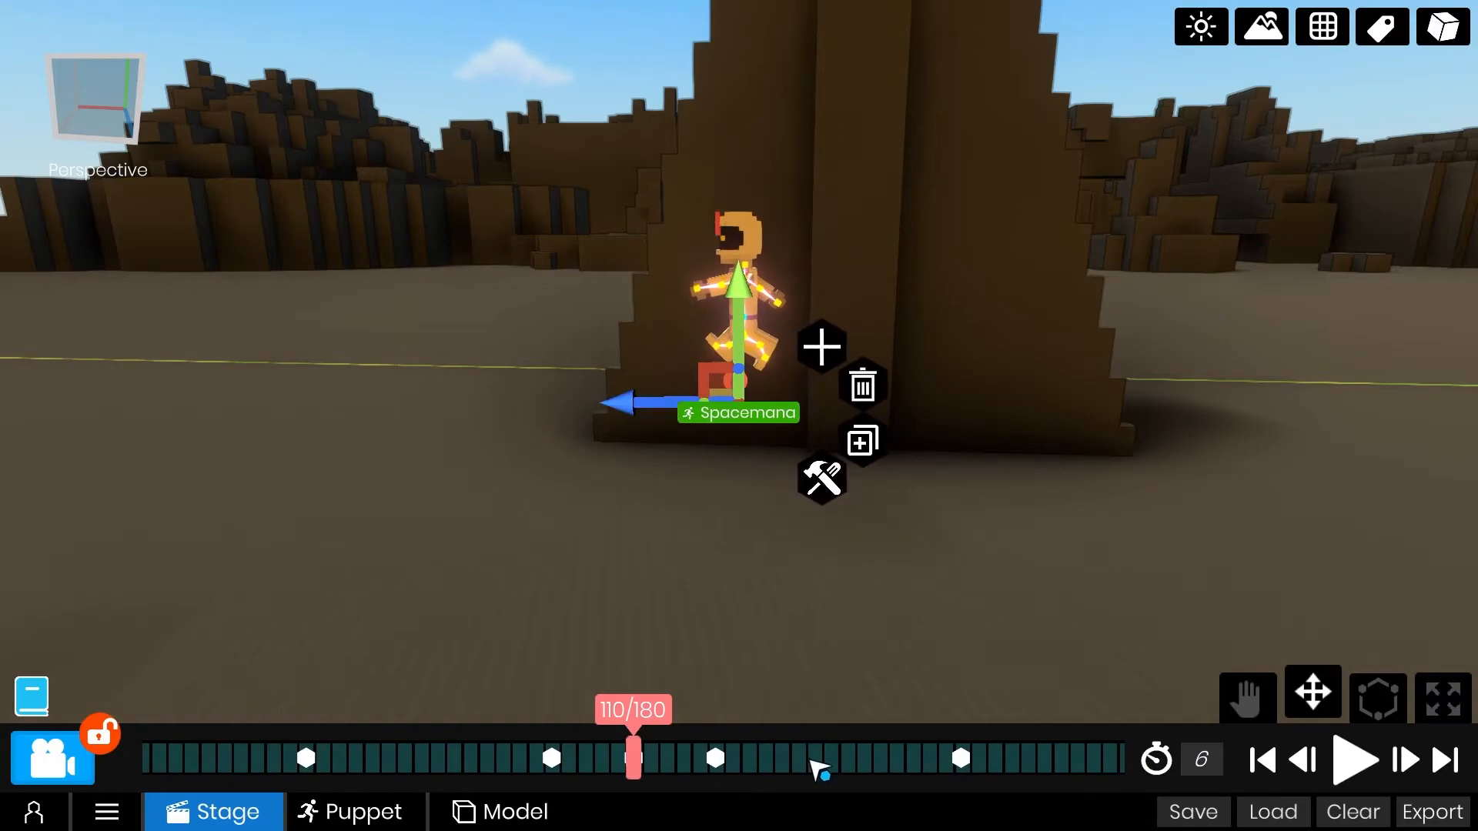
{"action": "left_click_drag", "start_coordinate": [818, 770], "coordinate": [1101, 770]}
{"action": "left_click", "coordinate": [1356, 773]}
{"action": "left_click", "coordinate": [1355, 773]}
{"action": "left_click_drag", "start_coordinate": [839, 776], "coordinate": [813, 762]}
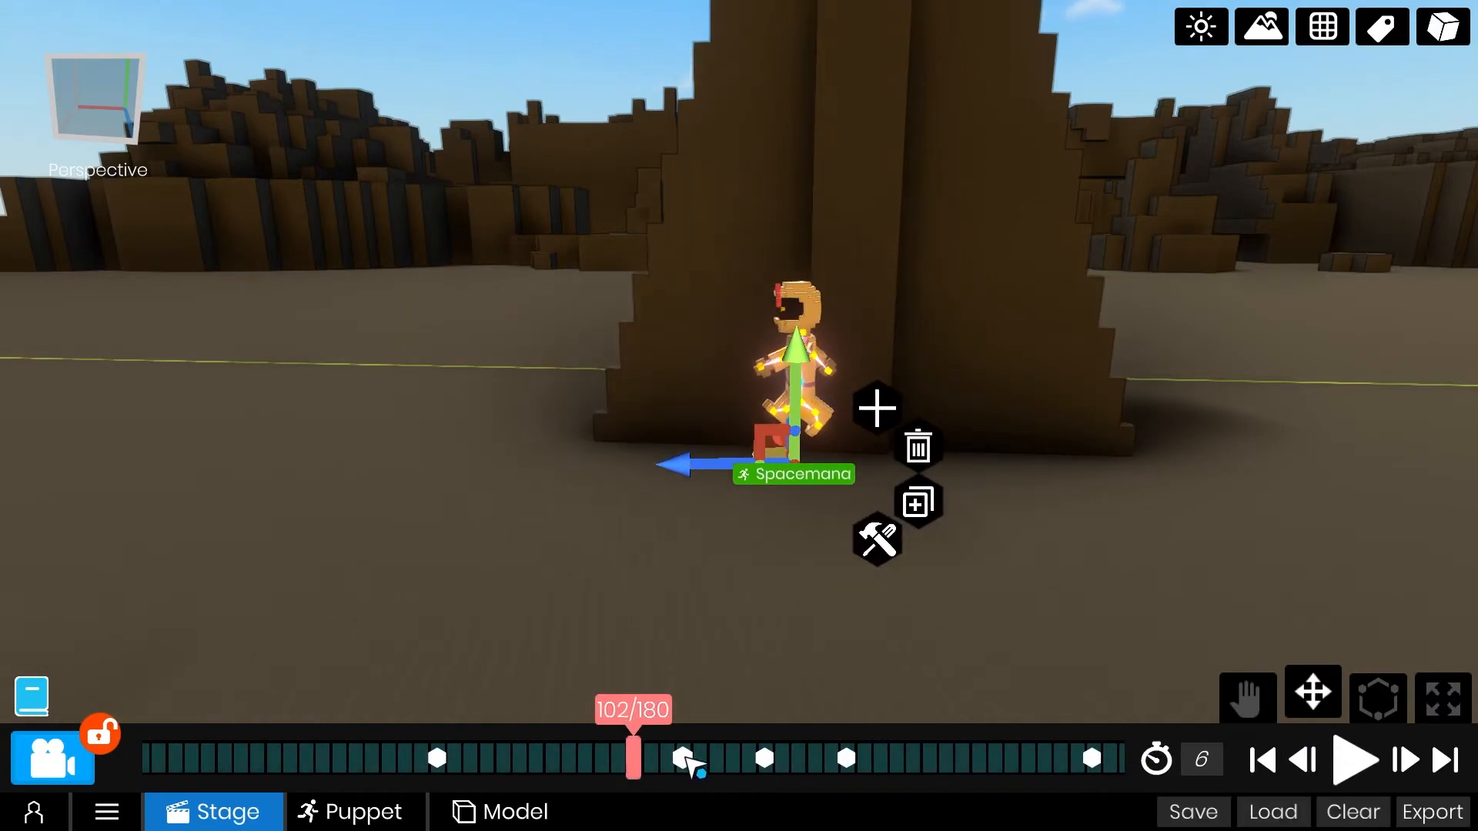
Remove the position keyframes at frames 105 and 115 and replay the first hop.
{"action": "left_click_drag", "start_coordinate": [922, 755], "coordinate": [915, 757]}
{"action": "left_click_drag", "start_coordinate": [863, 763], "coordinate": [1110, 763]}
{"action": "left_click", "coordinate": [1353, 767]}
{"action": "left_click", "coordinate": [1355, 768]}
{"action": "left_click_drag", "start_coordinate": [760, 761], "coordinate": [1104, 757]}
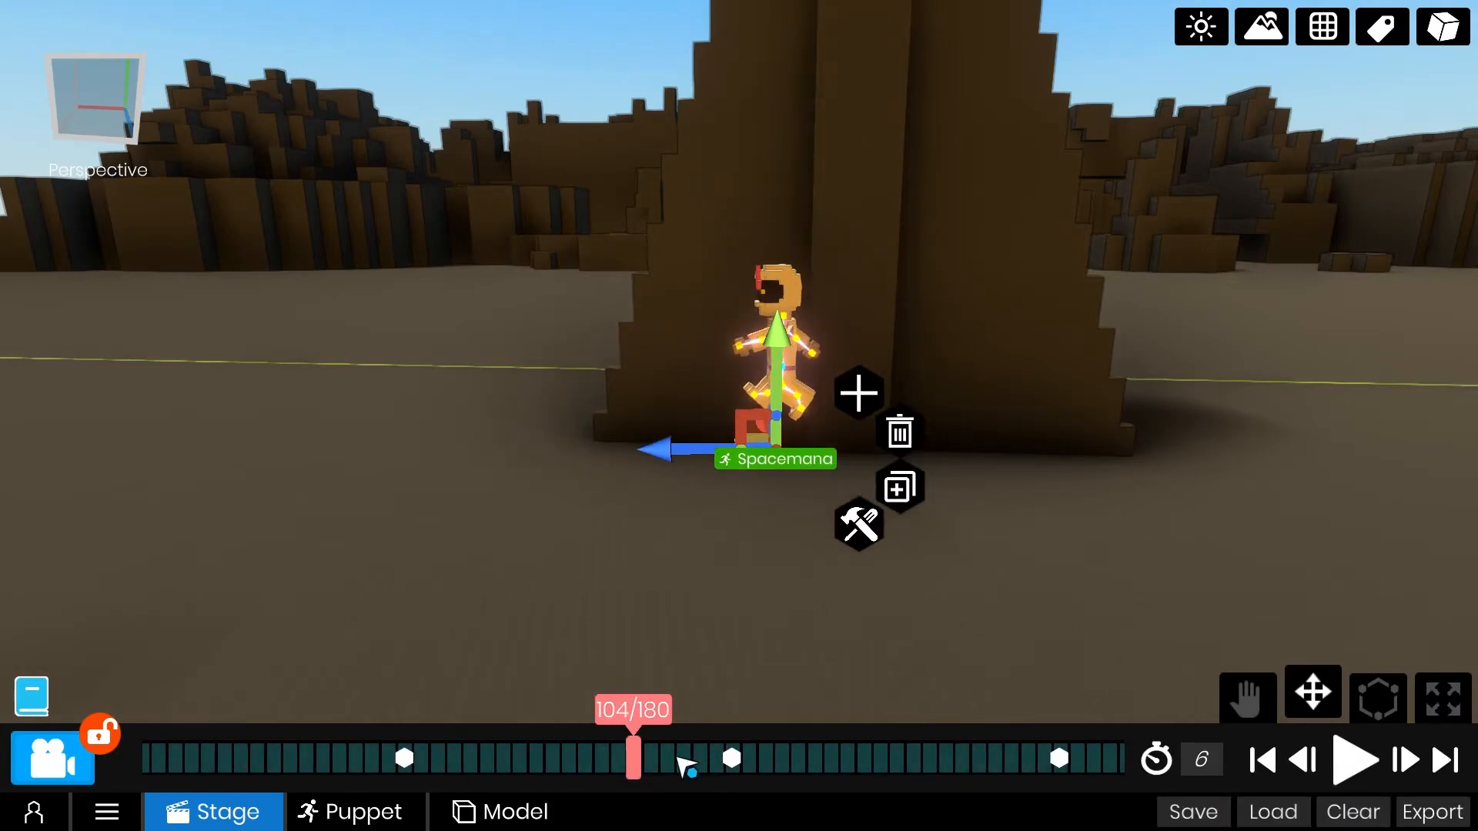
Adjust Spacemana's height at frames 100 and 120, midway up and midway down the first hop.
{"action": "left_click_drag", "start_coordinate": [679, 760], "coordinate": [743, 768]}
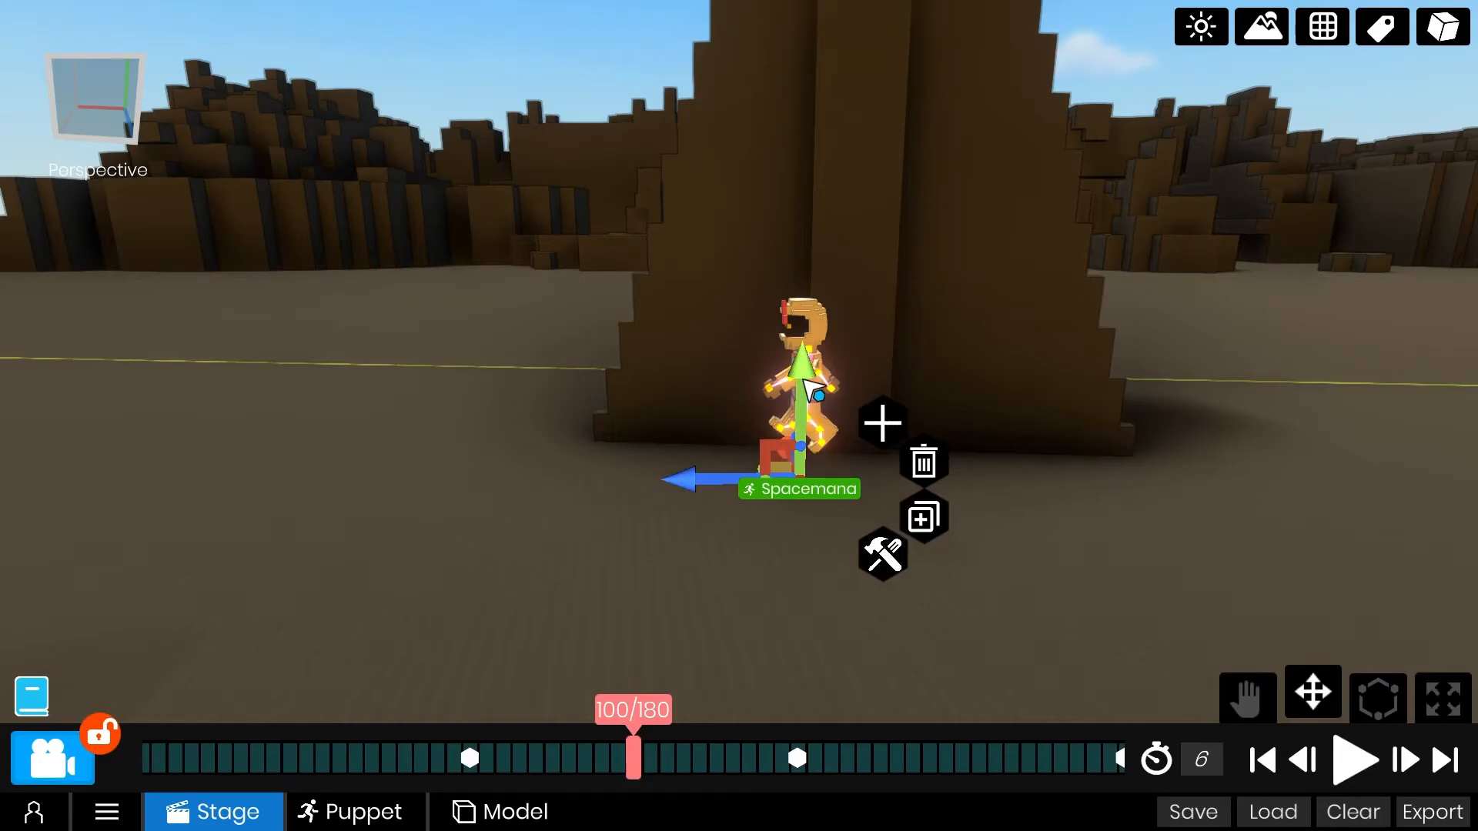
{"action": "left_click_drag", "start_coordinate": [895, 772], "coordinate": [591, 795]}
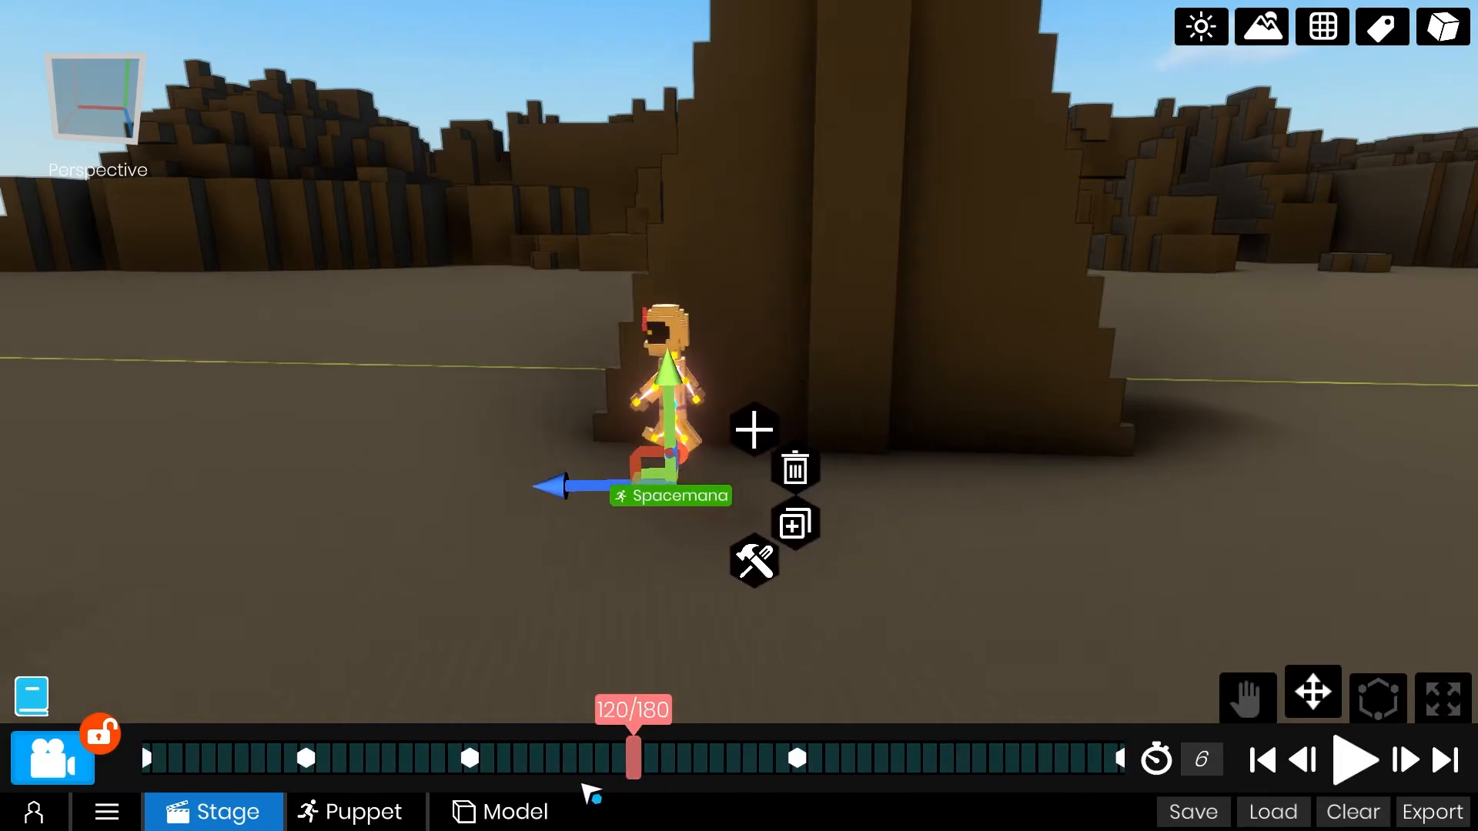
{"action": "middle_click_drag", "start_coordinate": [648, 392], "coordinate": [659, 375]}
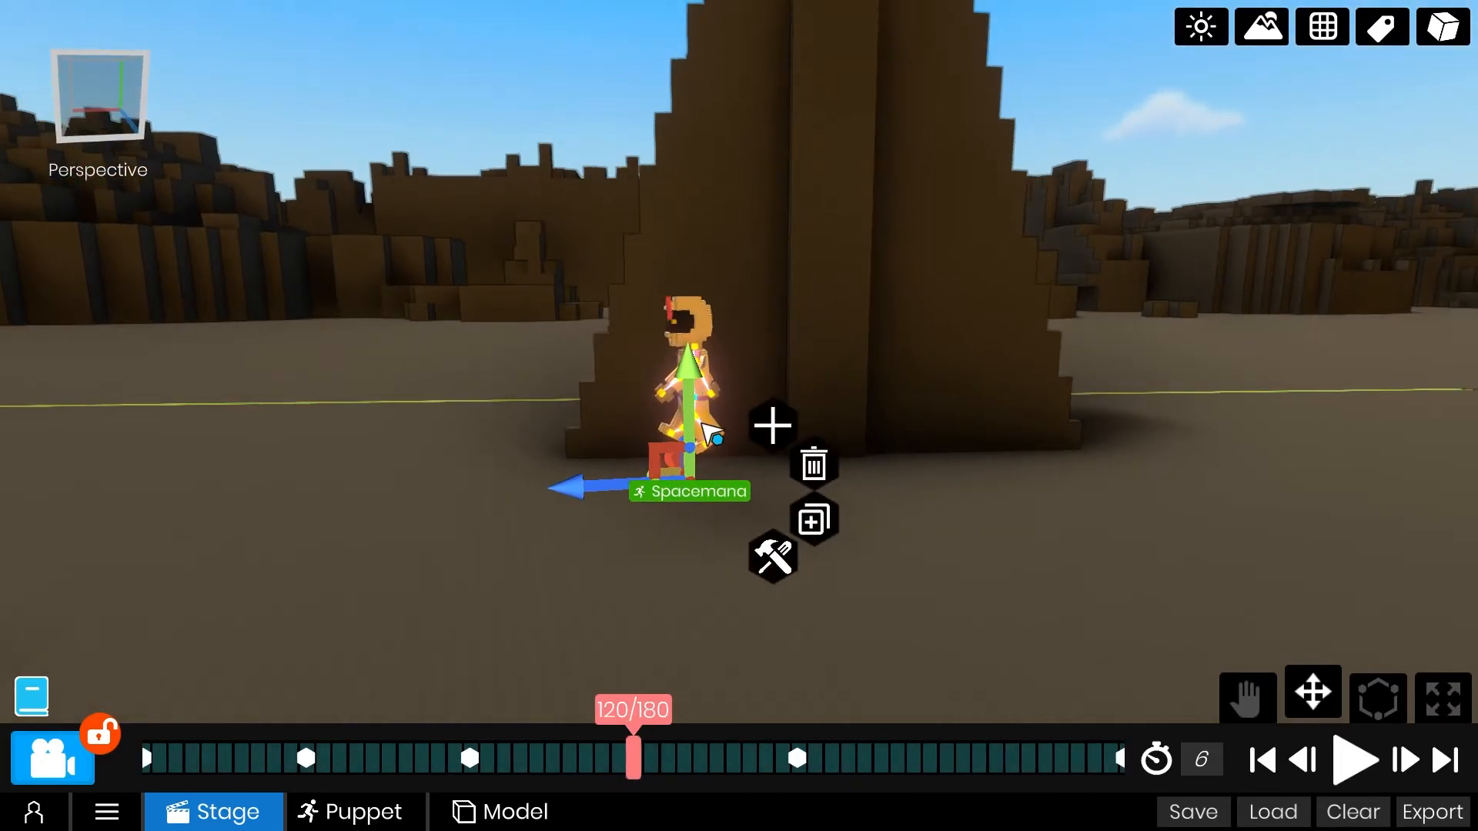
{"action": "middle_click_drag", "start_coordinate": [702, 428], "coordinate": [730, 364]}
{"action": "left_click", "coordinate": [740, 356]}
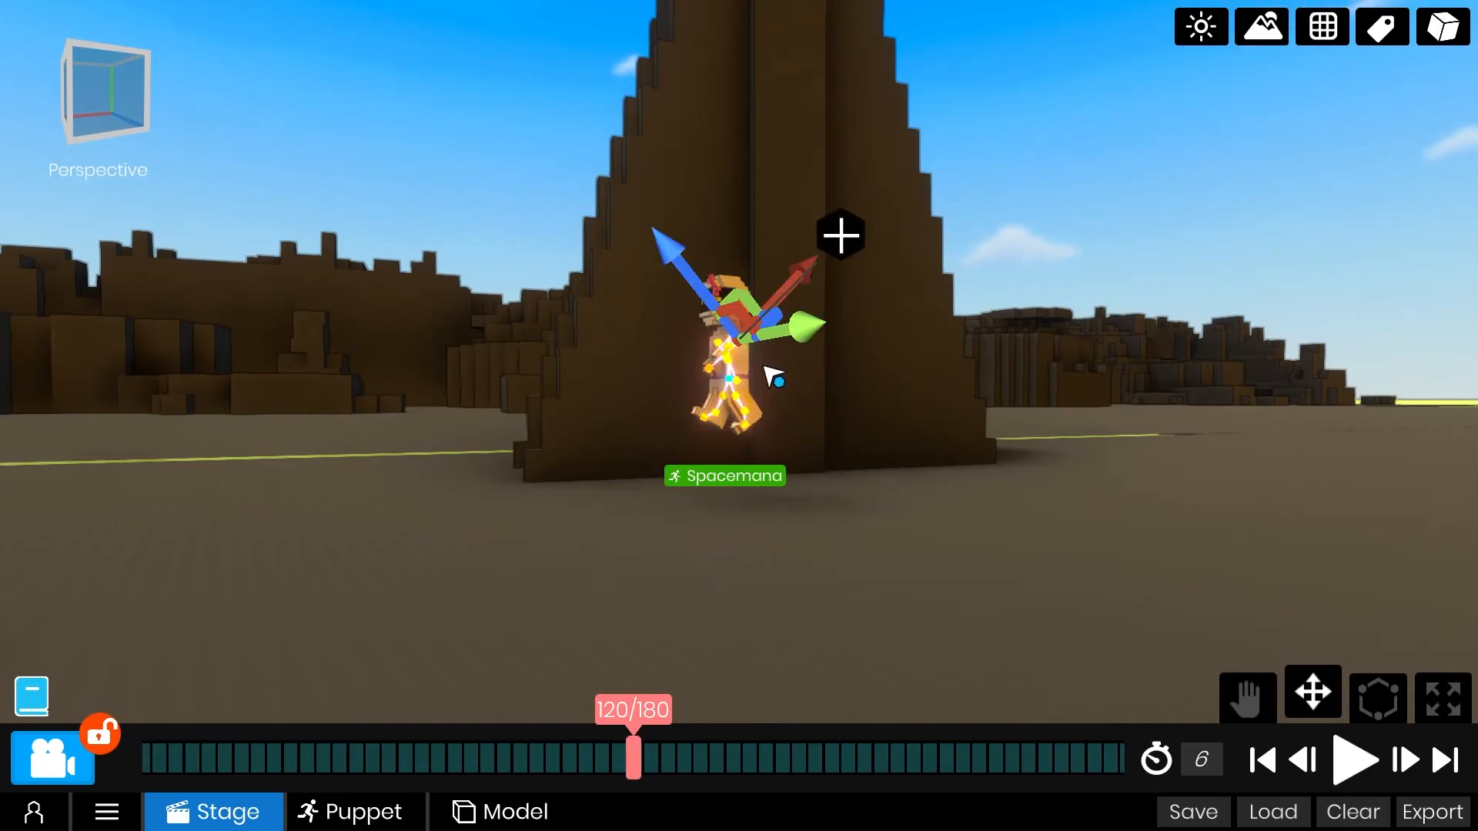
{"action": "middle_click_drag", "start_coordinate": [707, 395], "coordinate": [729, 365]}
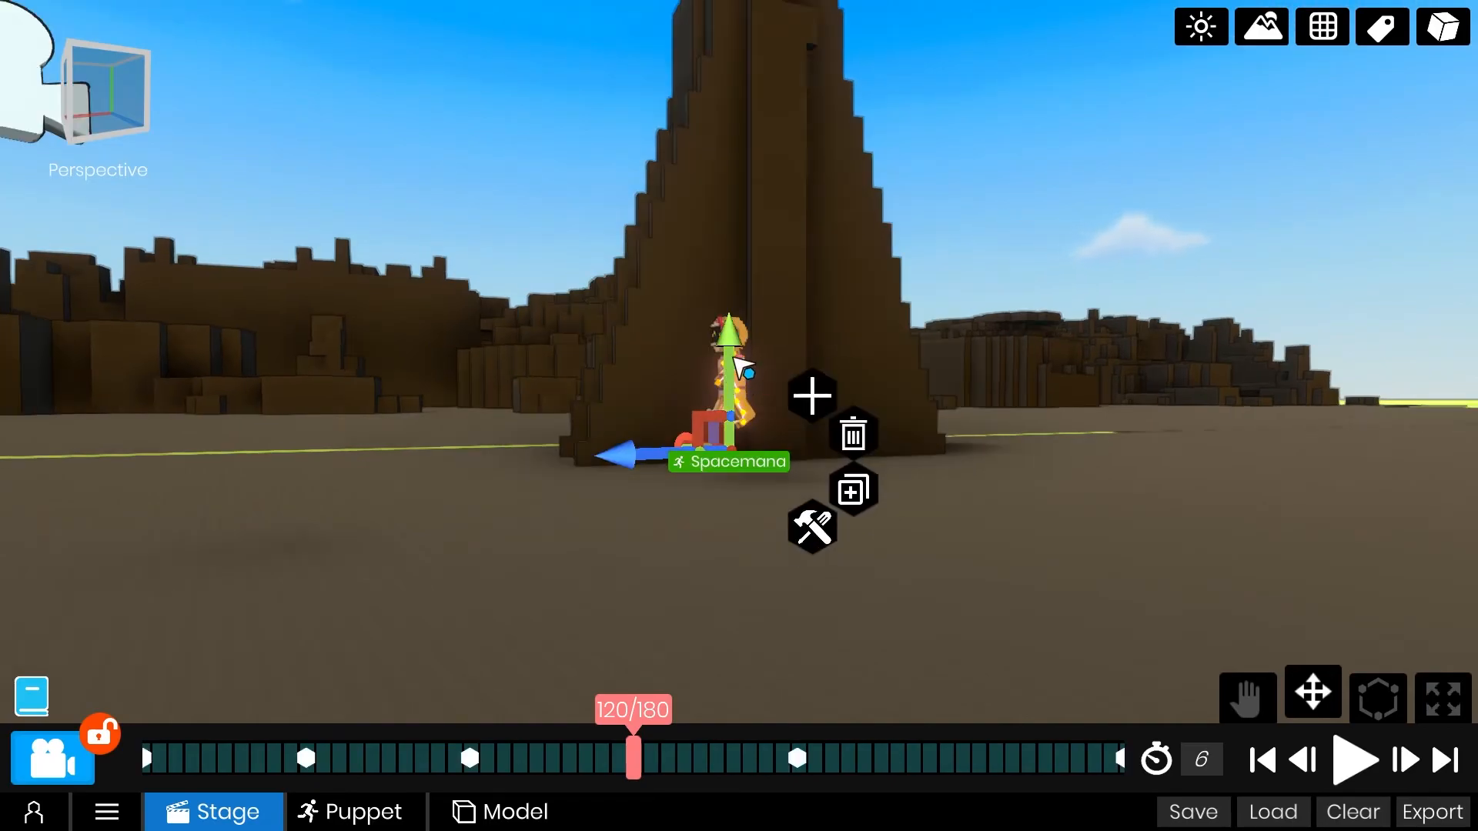
{"action": "left_click_drag", "start_coordinate": [765, 337], "coordinate": [771, 311]}
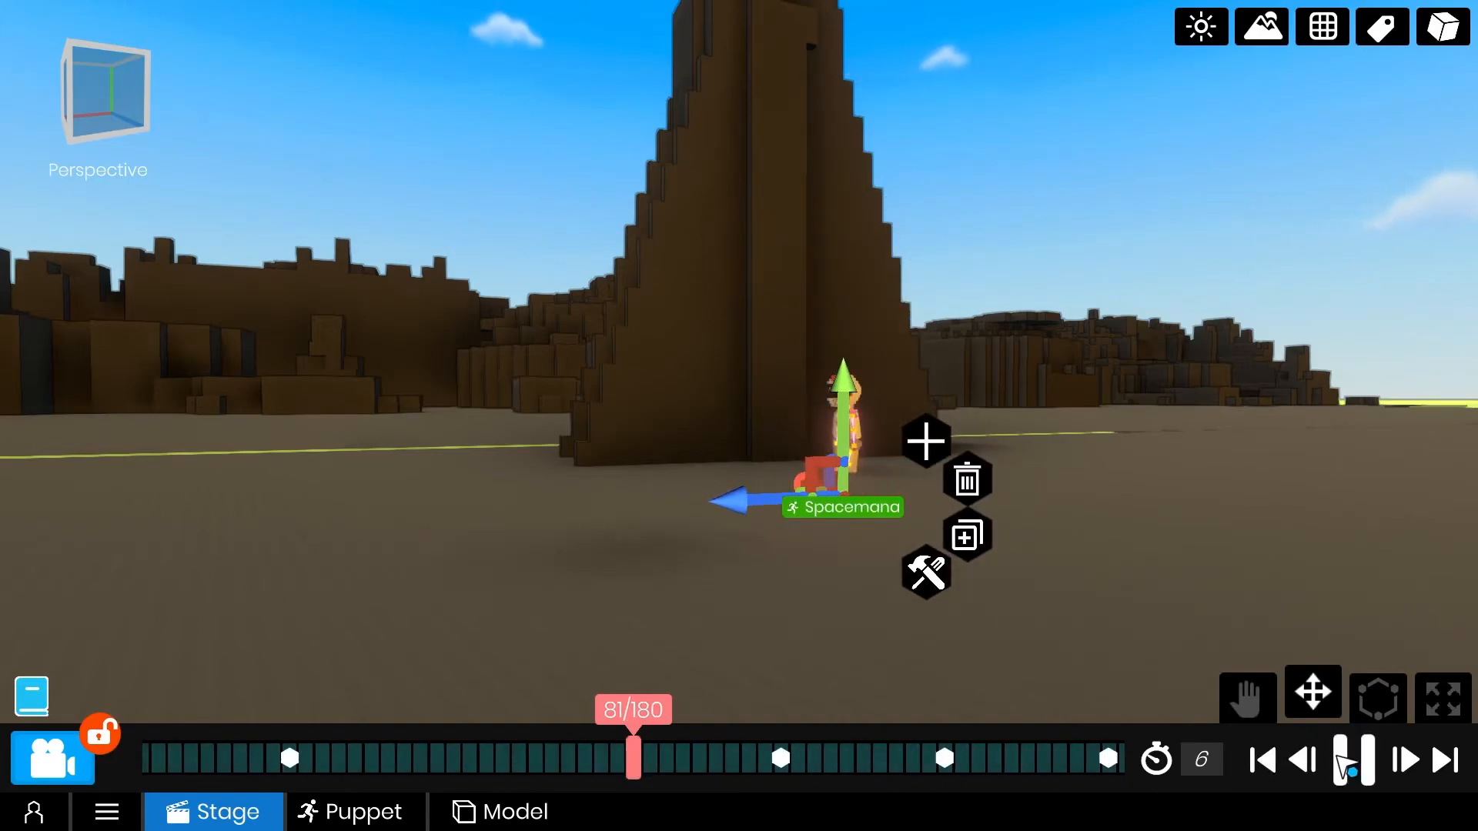
Adjust Spacemana's height at frames 141 and 166, on the rise and fall of the second hop.
{"action": "left_click", "coordinate": [1349, 761]}
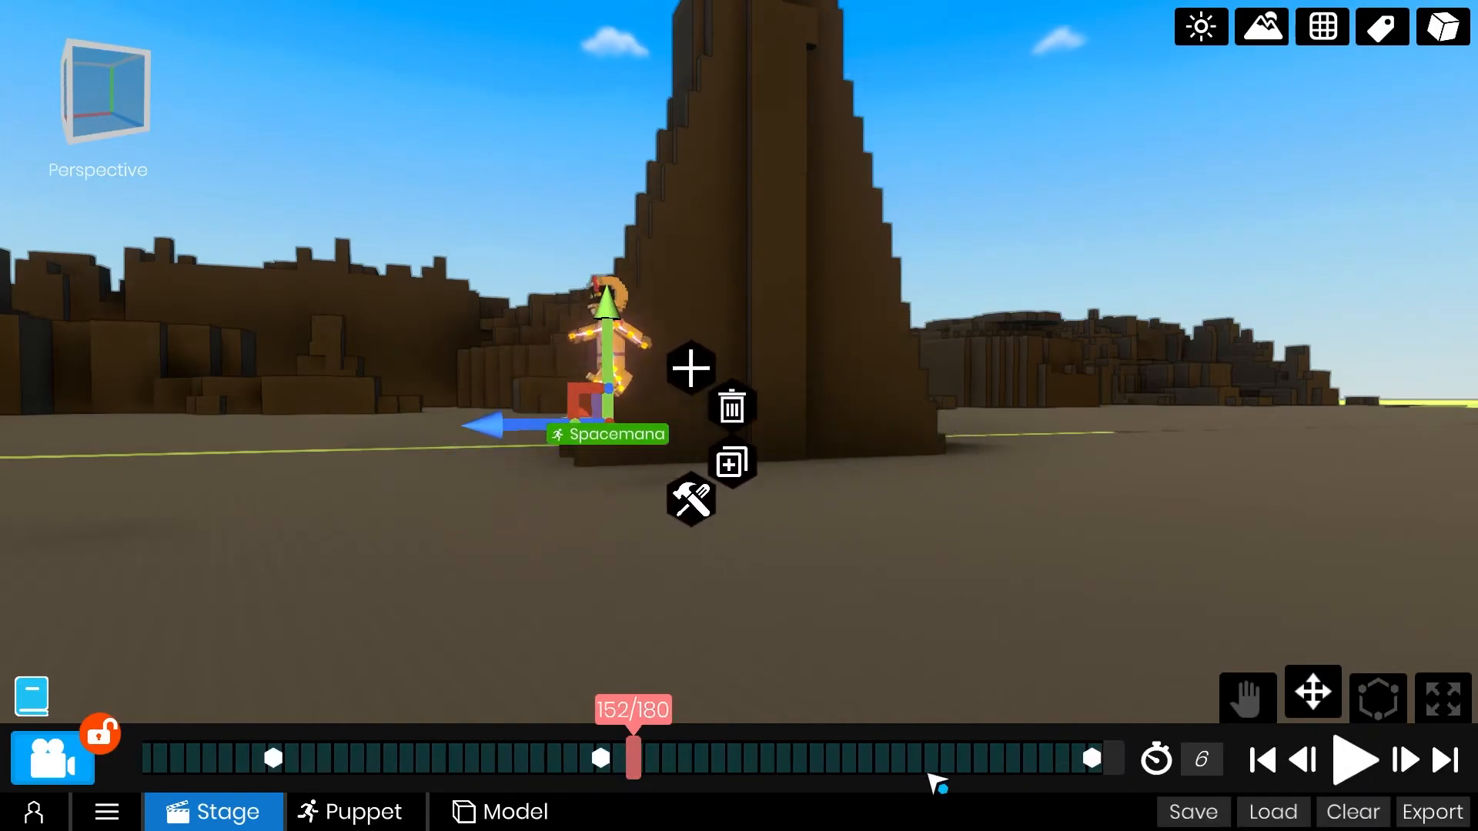
{"action": "left_click_drag", "start_coordinate": [1049, 778], "coordinate": [1113, 785]}
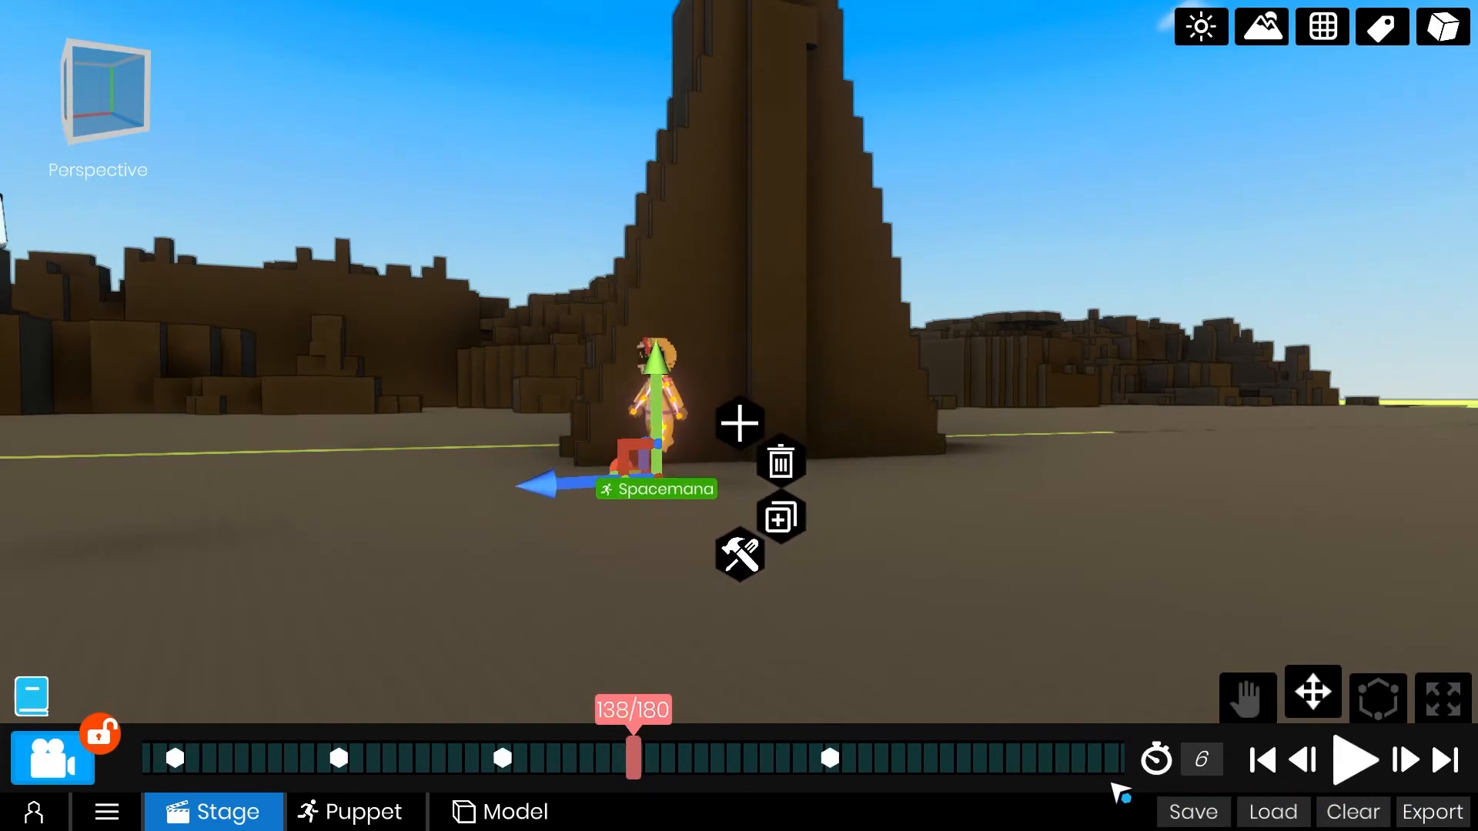
{"action": "middle_click_drag", "start_coordinate": [852, 605], "coordinate": [759, 558]}
{"action": "middle_click_drag", "start_coordinate": [604, 352], "coordinate": [666, 356]}
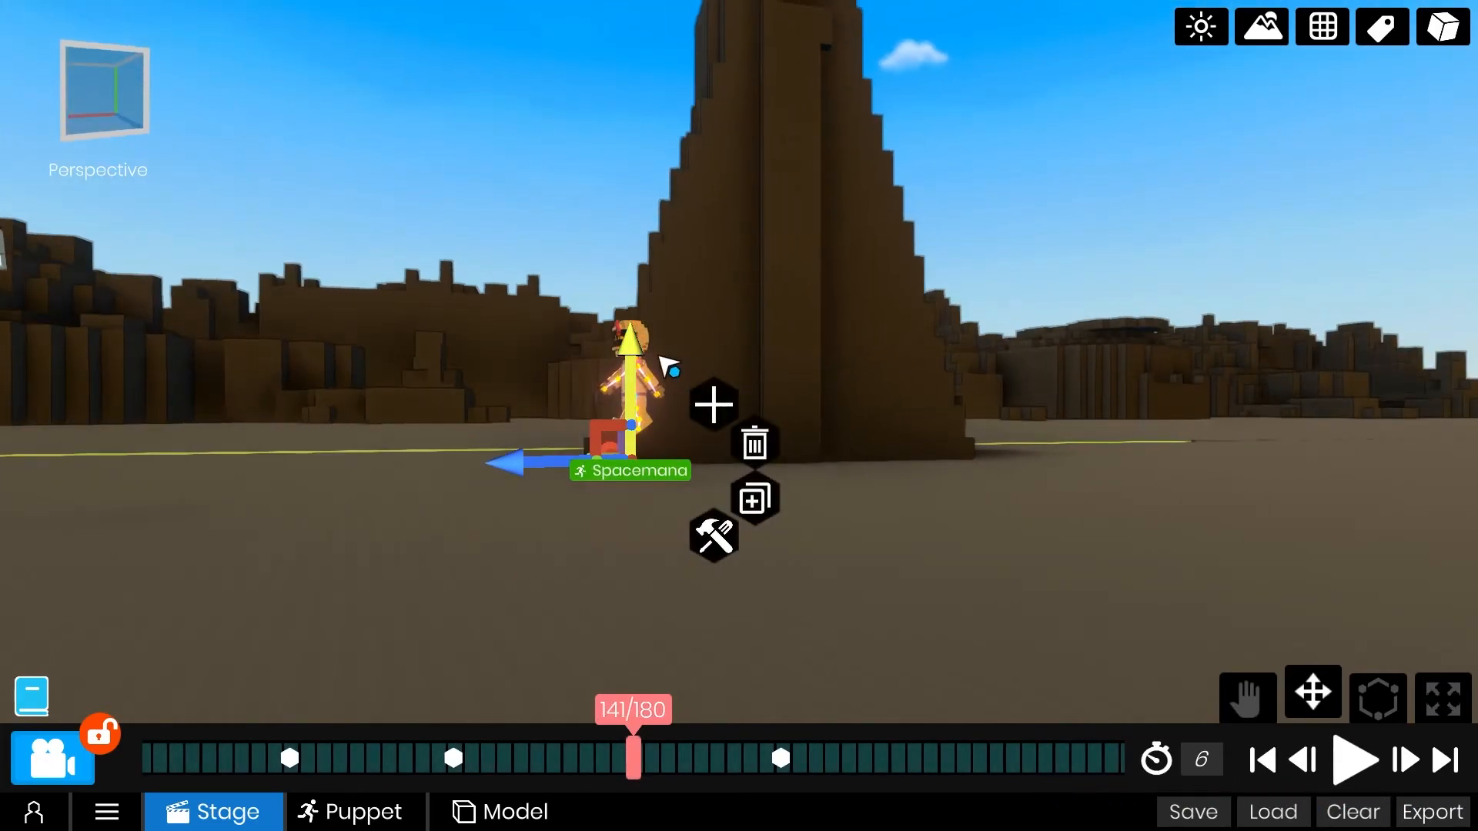
{"action": "left_click_drag", "start_coordinate": [639, 777], "coordinate": [517, 774]}
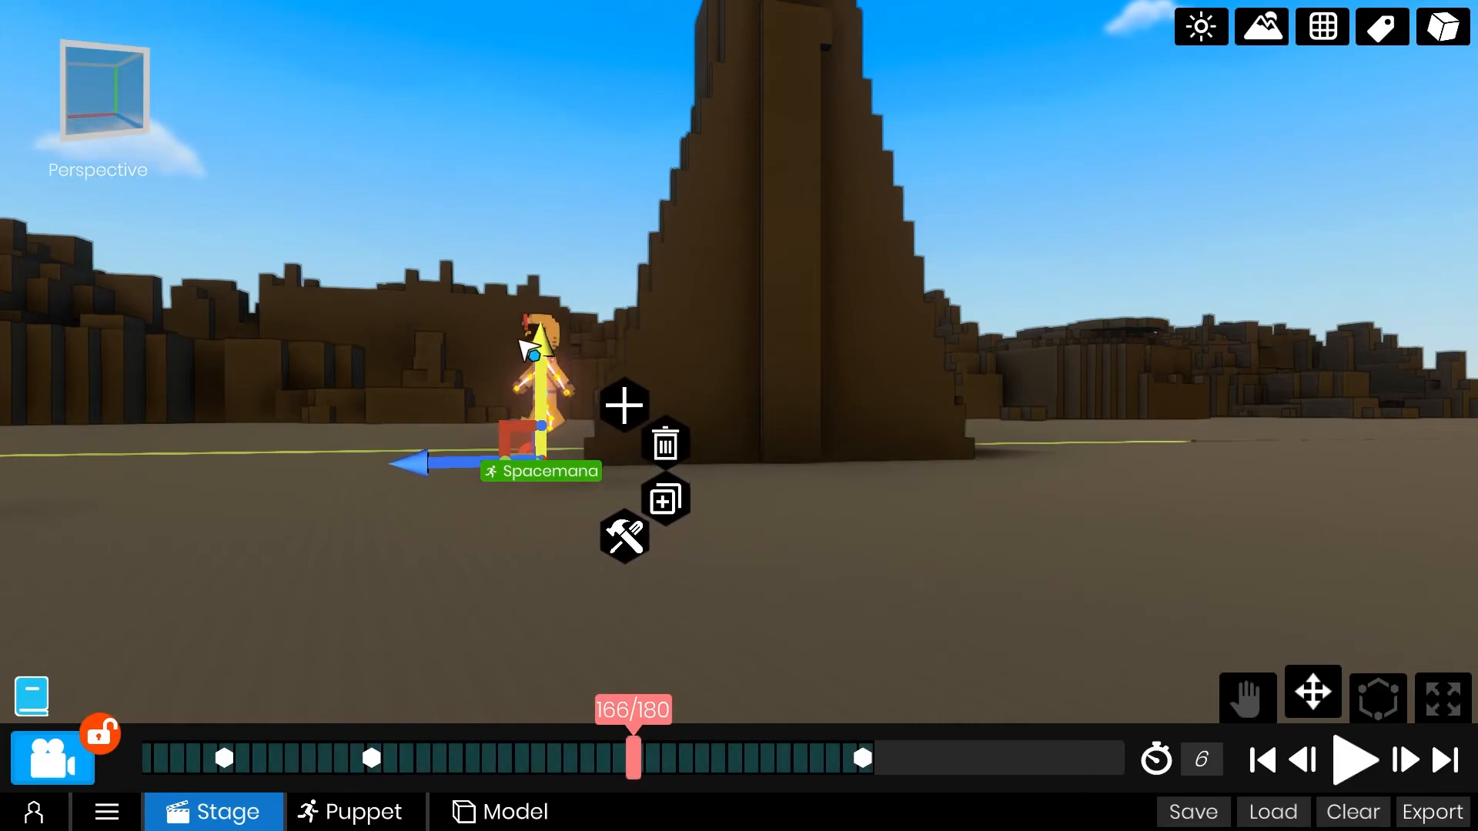
Replay the animation from the first frame with the object labels hidden to check both hops.
{"action": "left_click", "coordinate": [1260, 760]}
{"action": "key", "text": "space"}
{"action": "left_click", "coordinate": [1381, 29]}
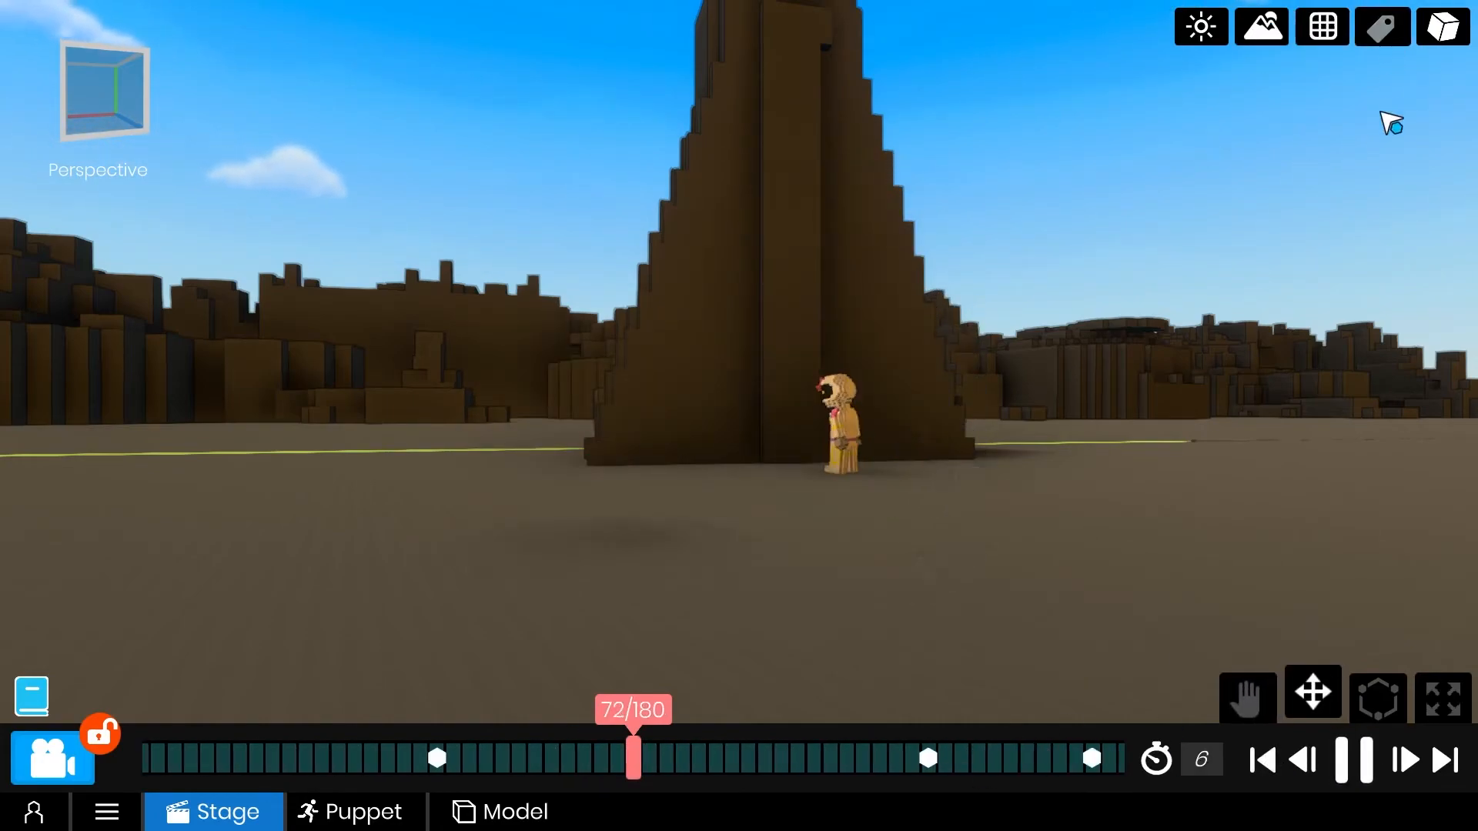